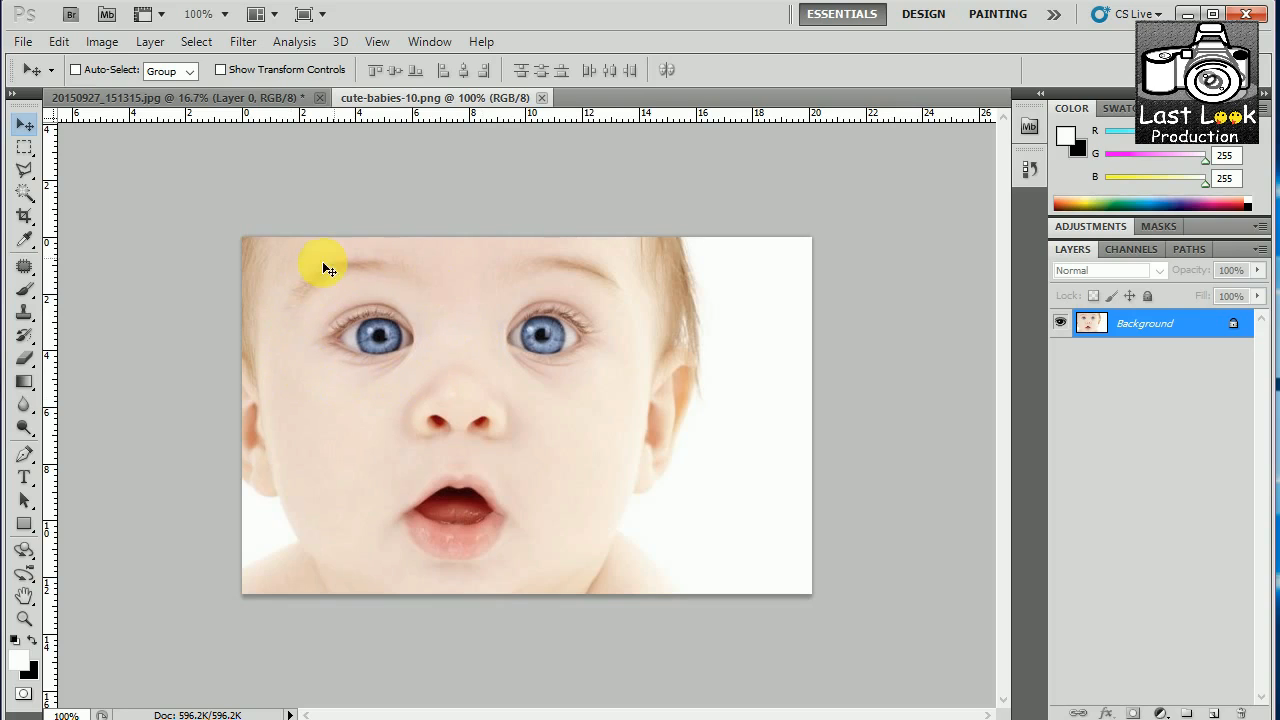
- Convert the background of cute-babies-10.png to the regular layer Layer 0 and duplicate it as Layer 0 copy
left_click(203, 93)
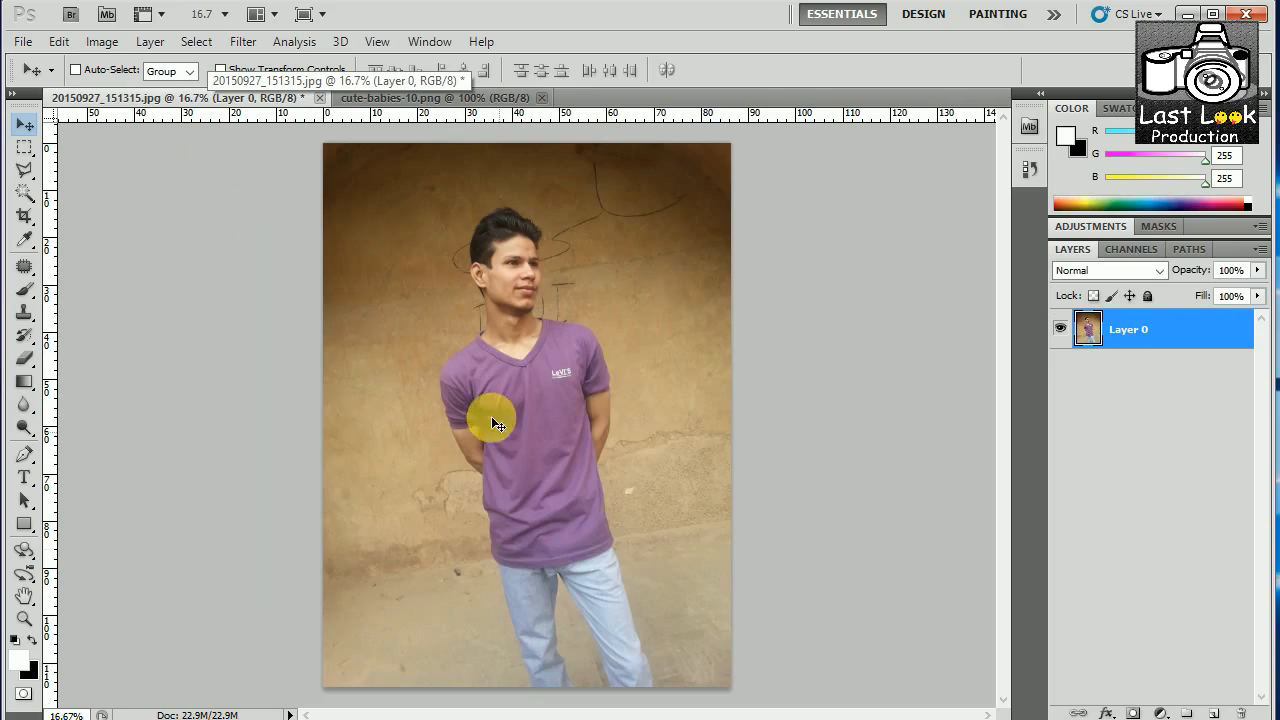
left_click(411, 95)
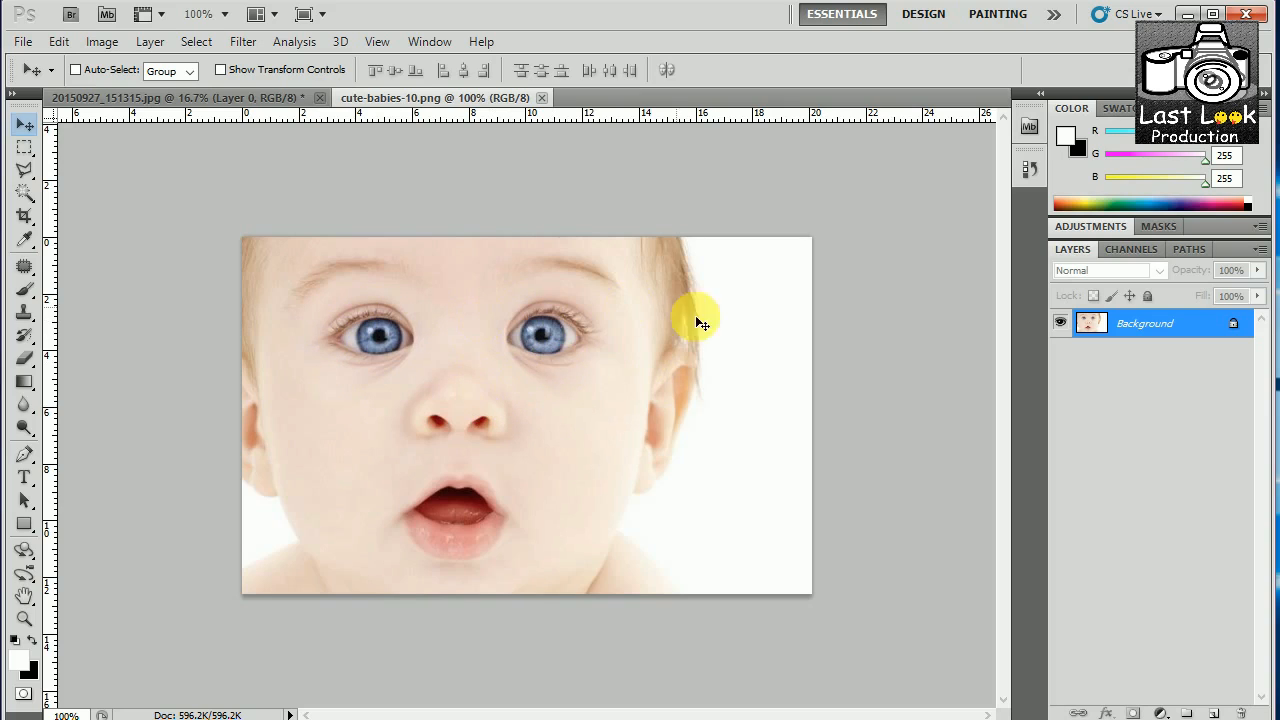
double_click(1130, 328)
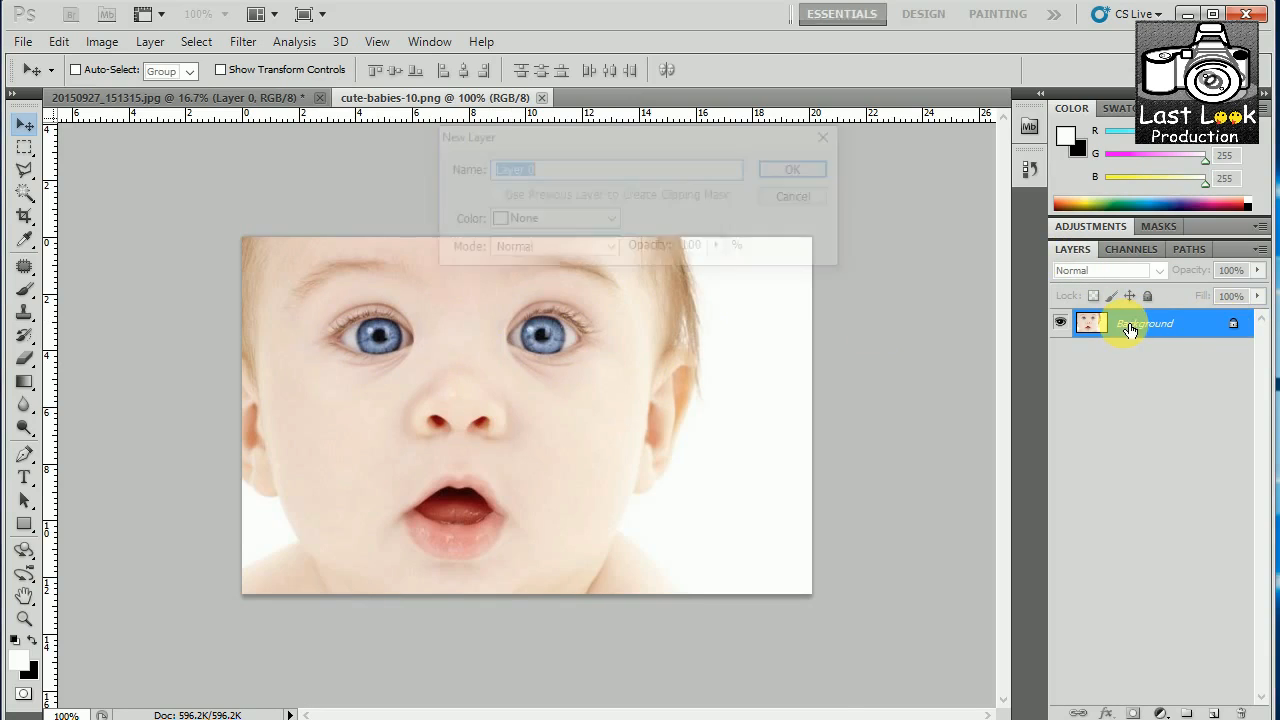
left_click(792, 169)
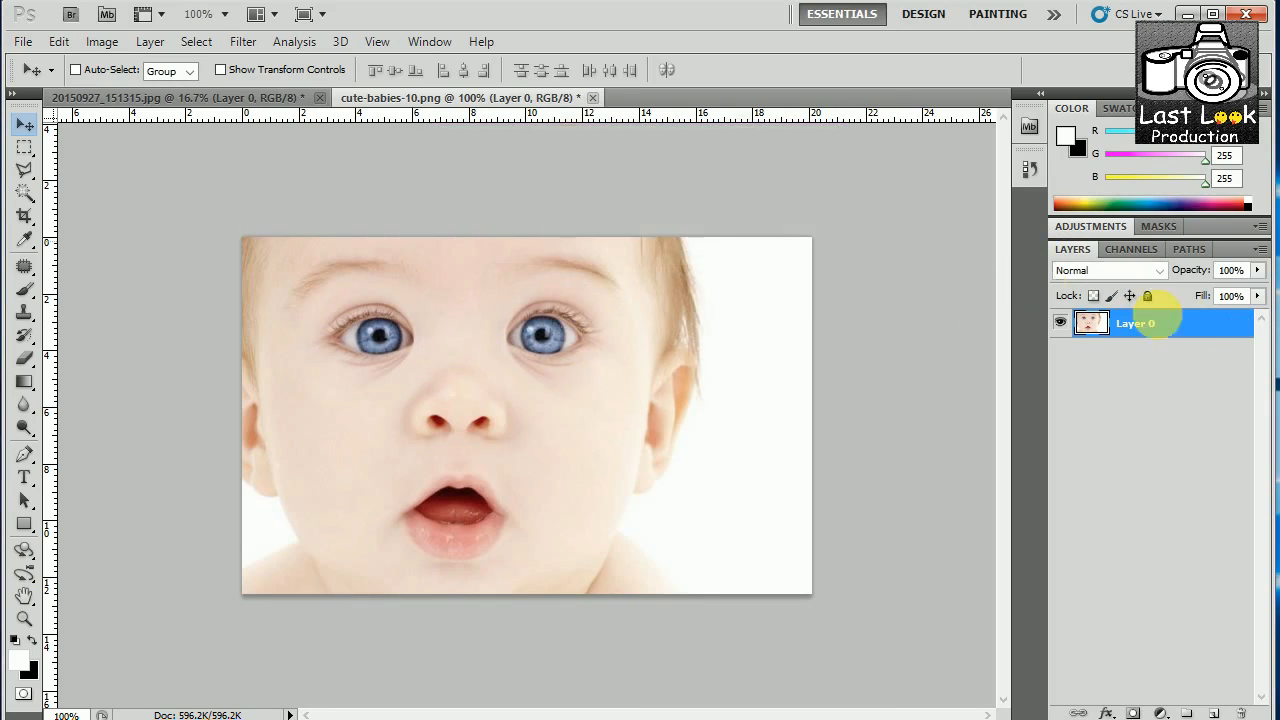
right_click(1140, 320)
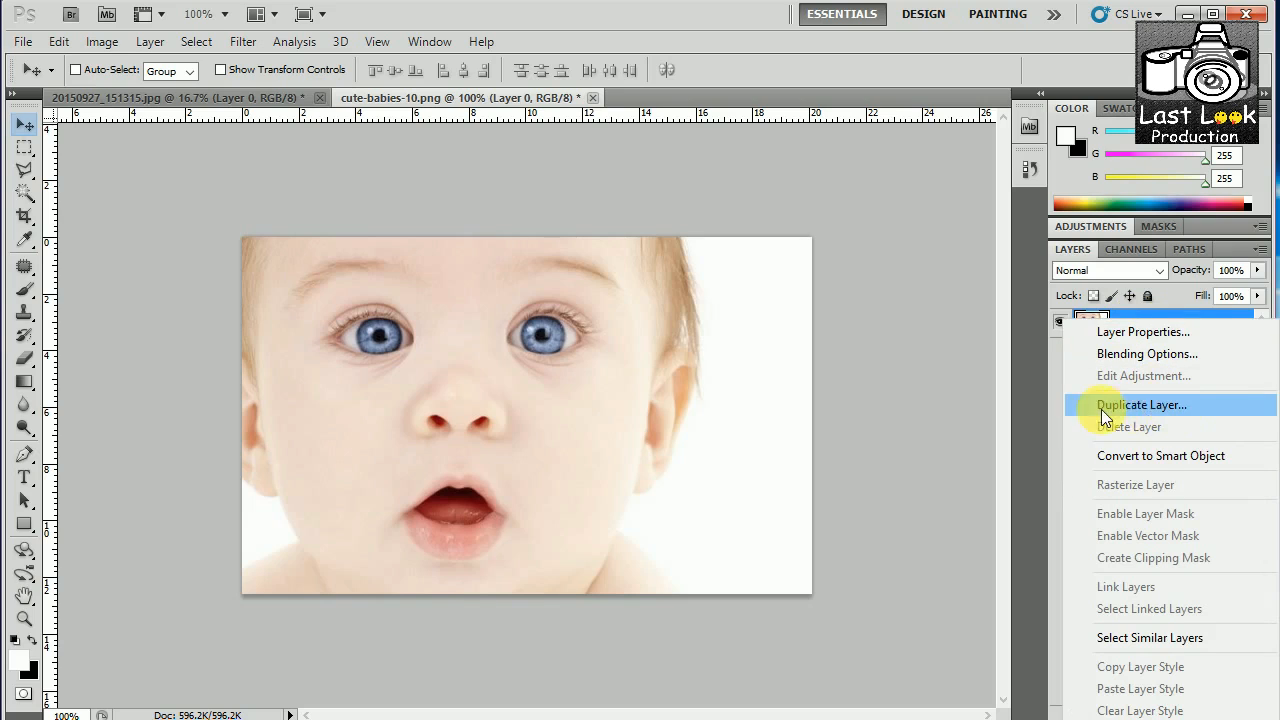
left_click(1159, 405)
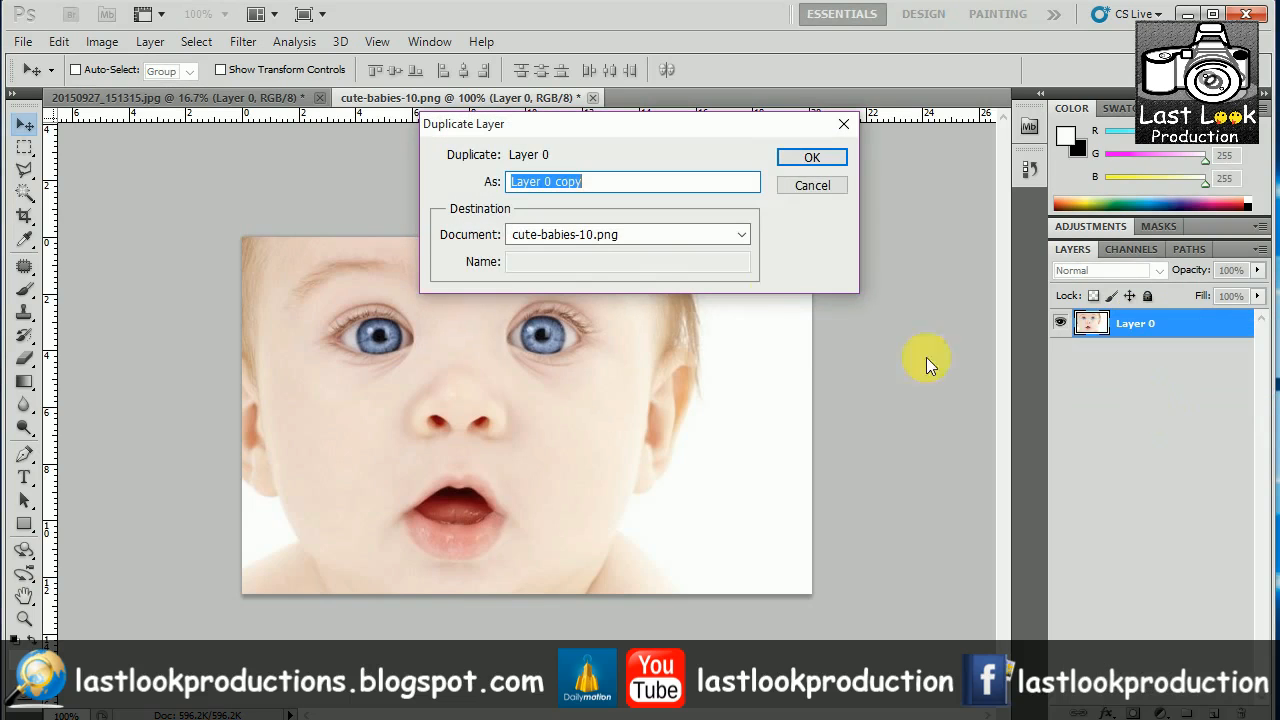
left_click(813, 158)
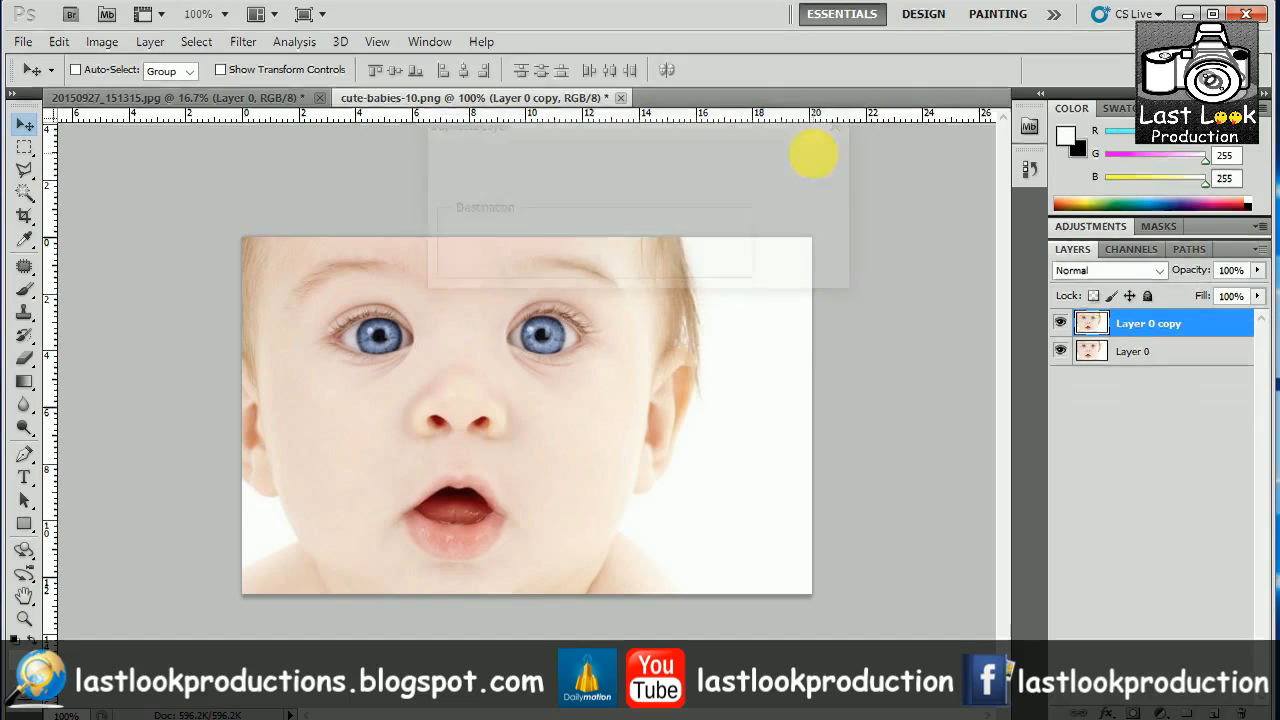
left_click(1147, 360)
left_click(1143, 323)
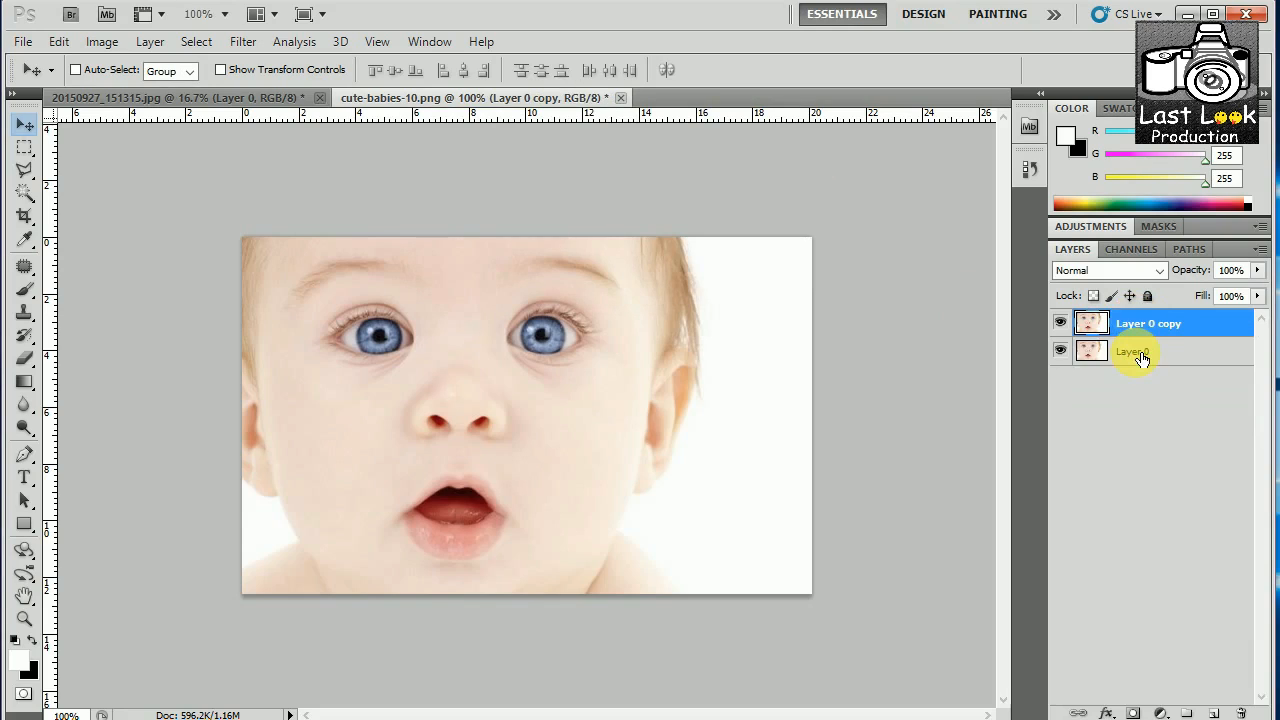
left_click(1141, 357)
left_click(1145, 328)
left_click(1141, 355)
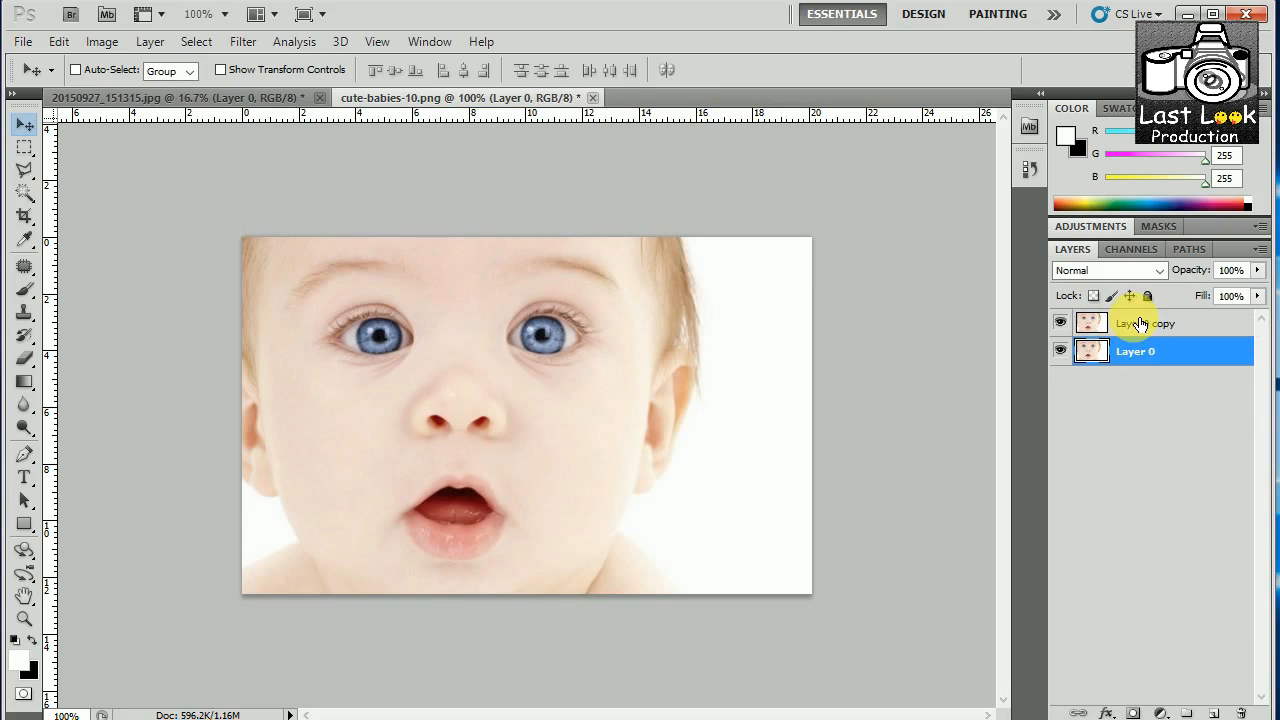
left_click(1140, 323)
left_click(1141, 352)
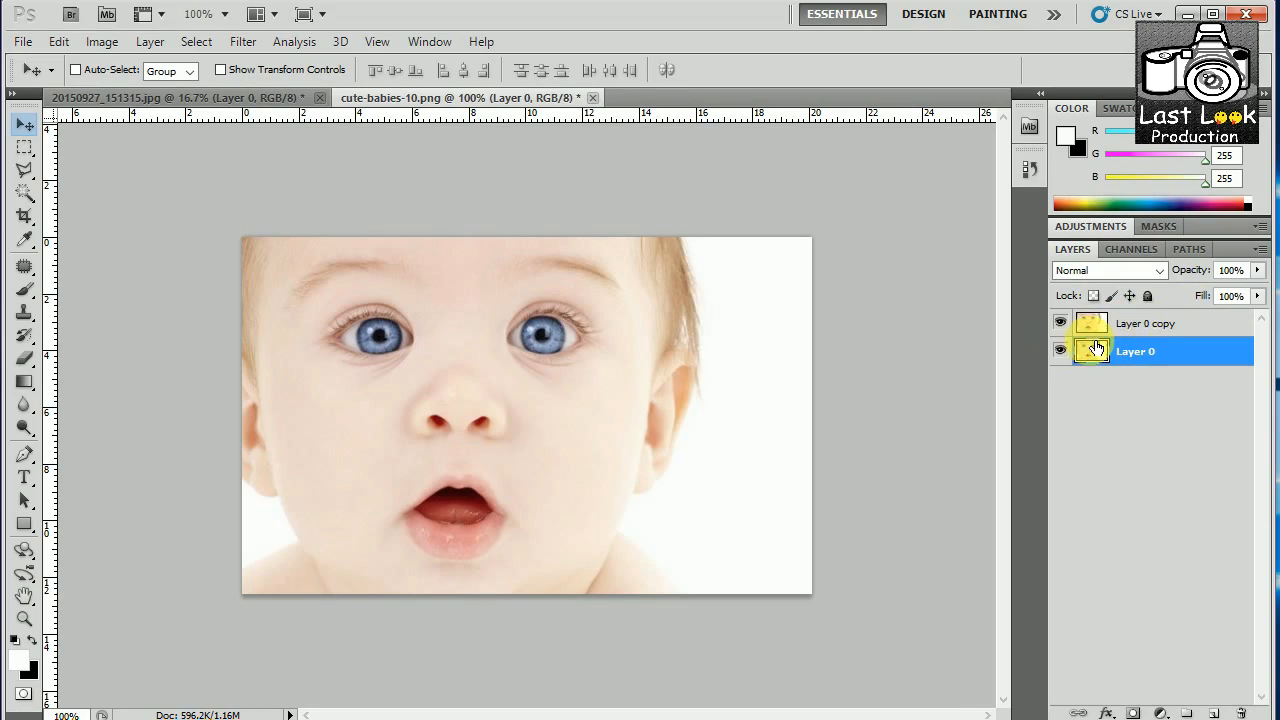
left_click(1165, 325)
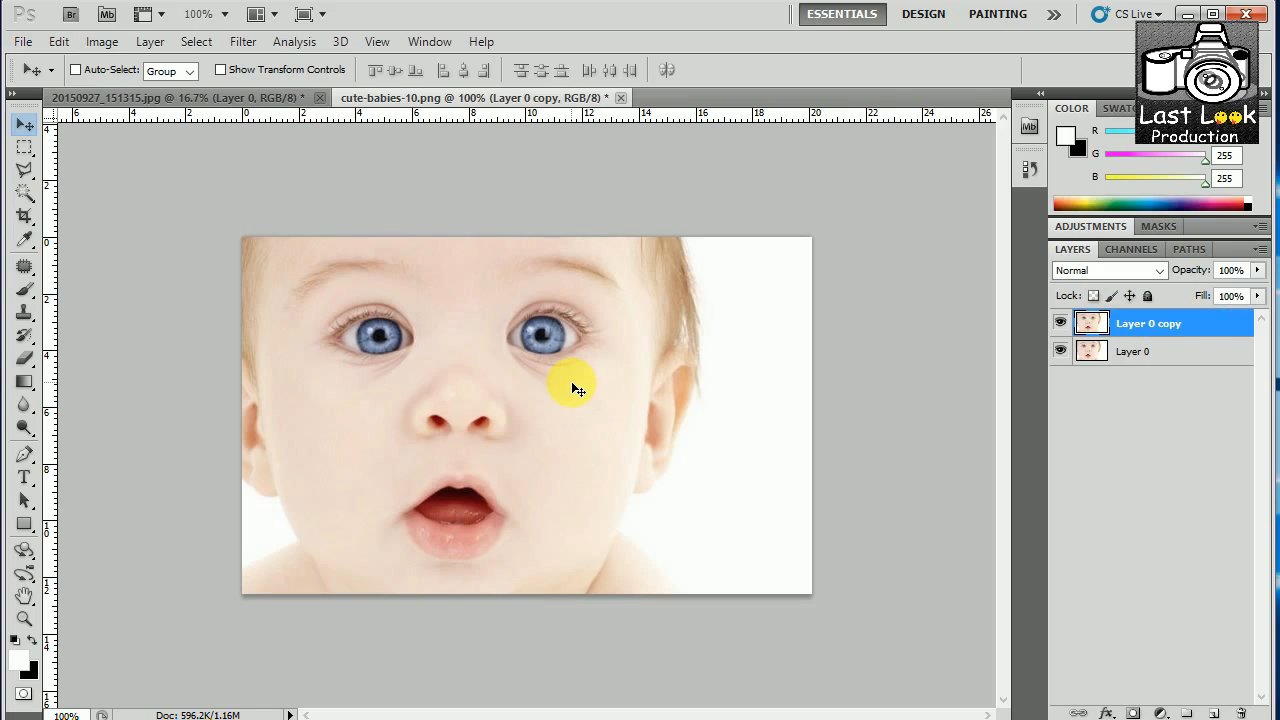
- Outline the iris of the baby's eye on the left side of the photo with the Polygonal Lasso on Layer 0 copy
key("ctrl+plus")
key("ctrl+plus")
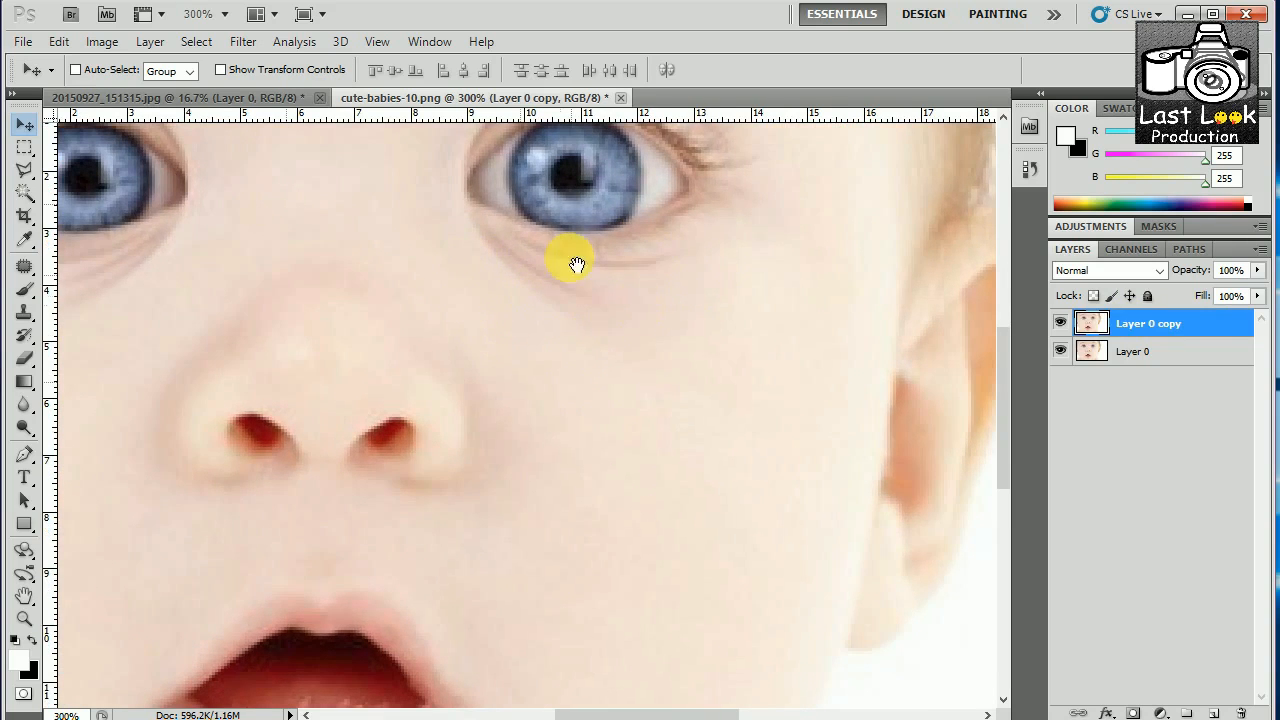
left_click_drag(466, 294, 503, 404)
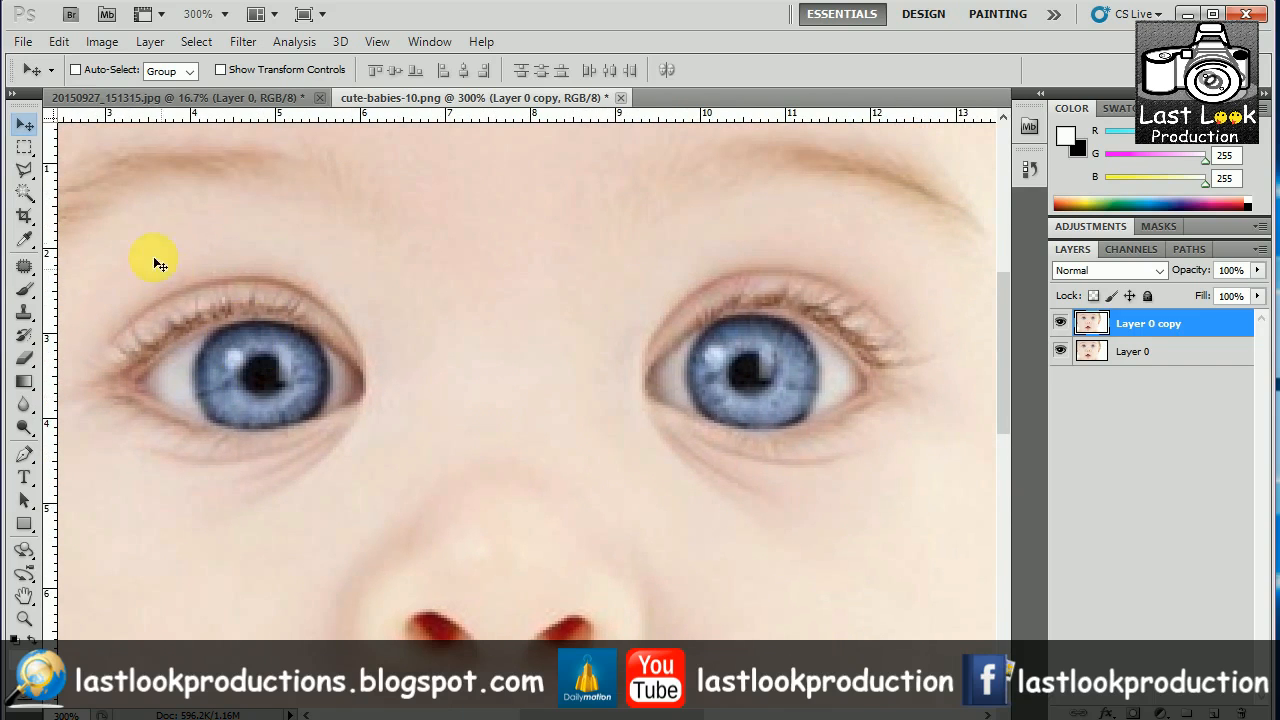
left_click(24, 169)
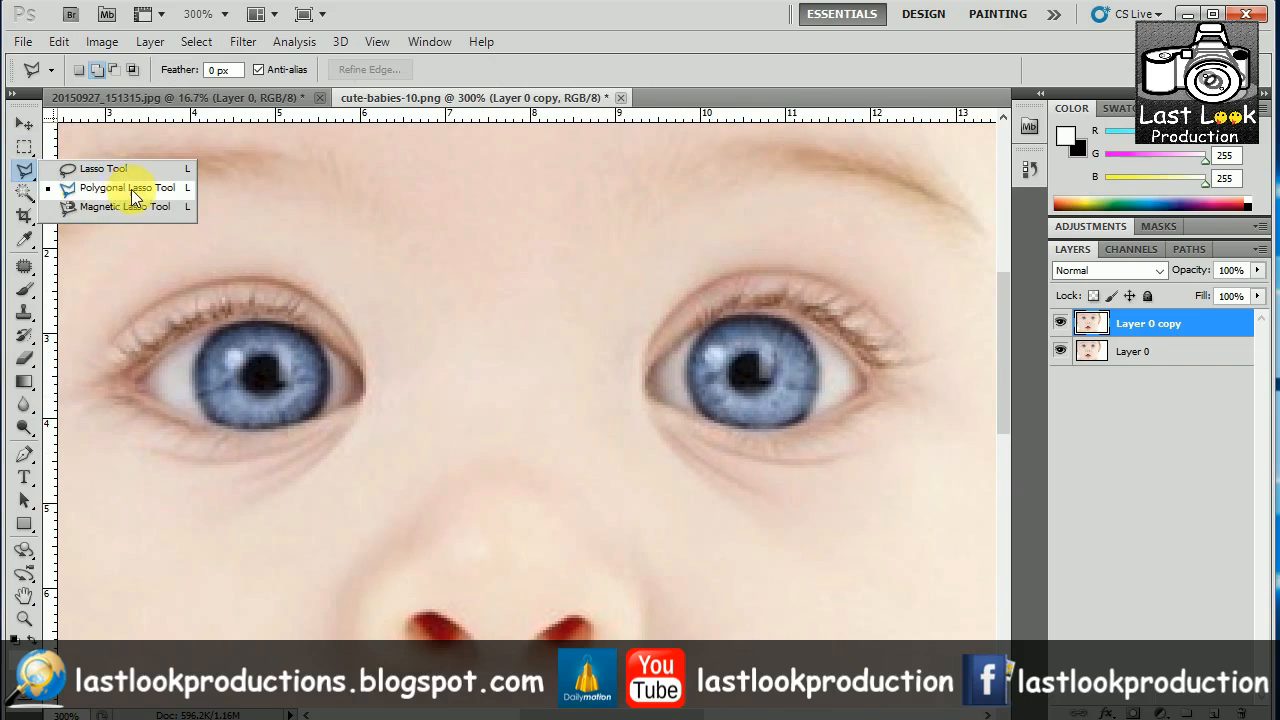
left_click(132, 188)
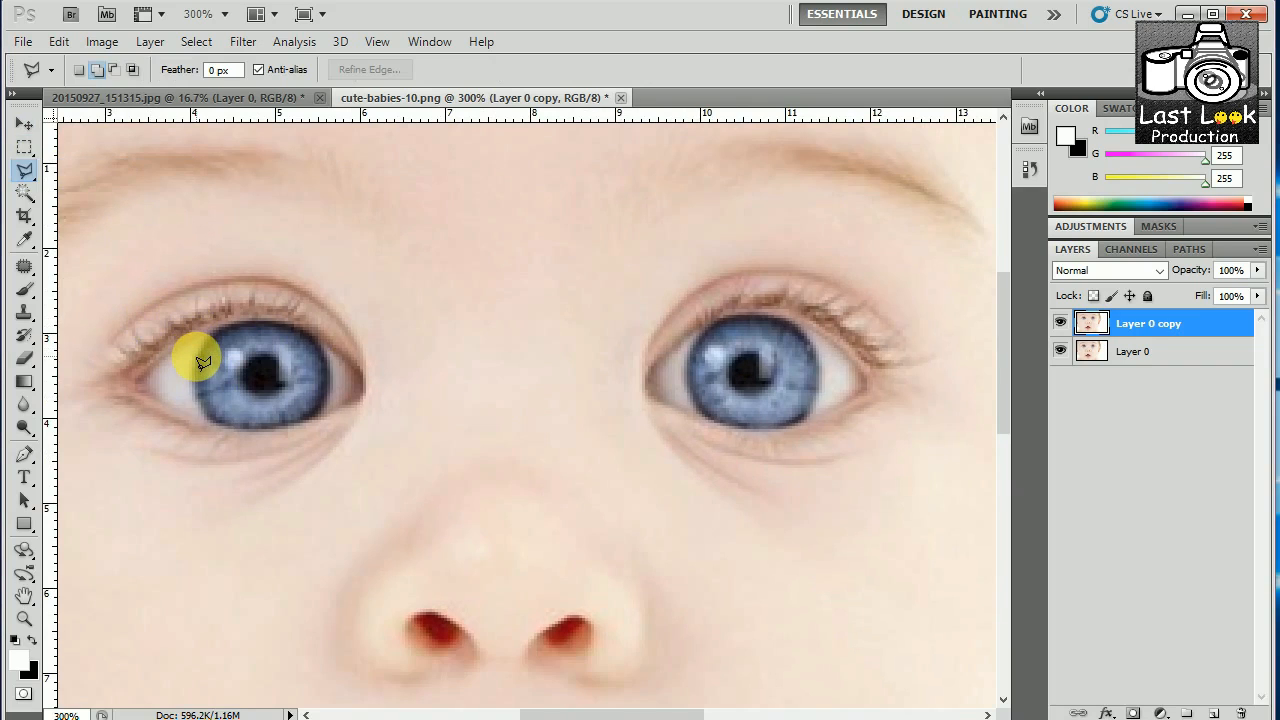
left_click(269, 320)
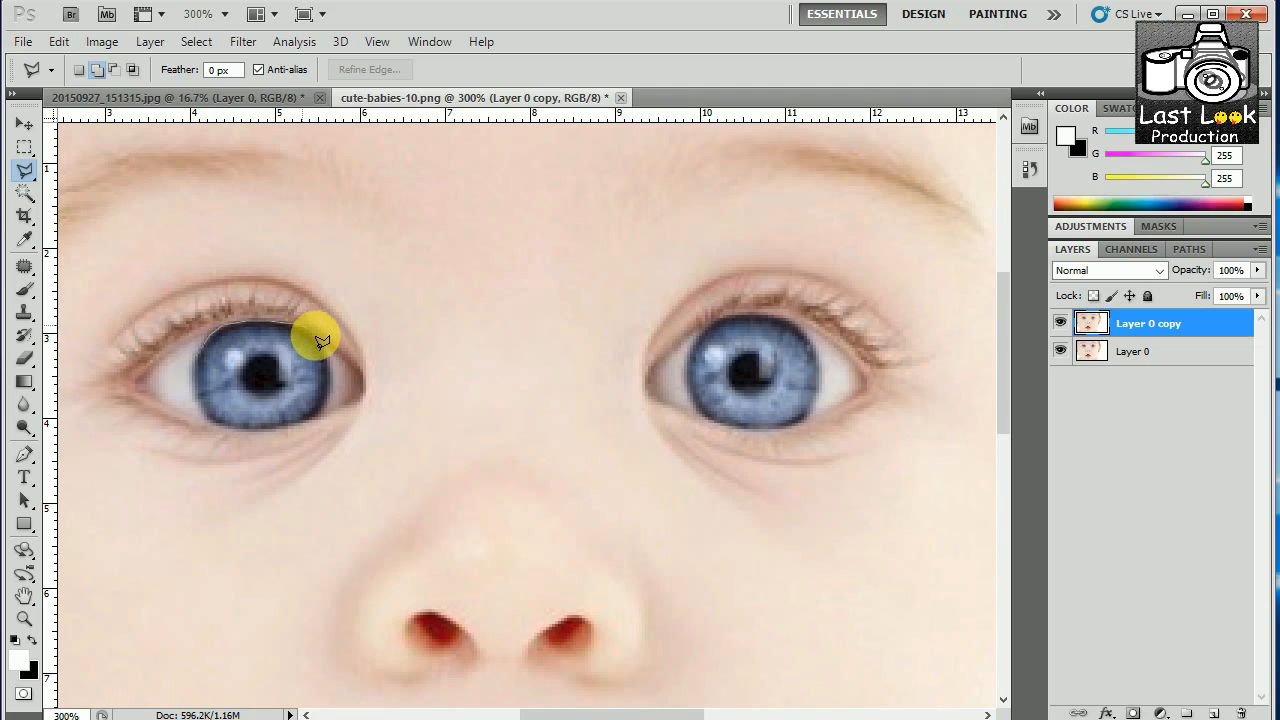
left_click(319, 342)
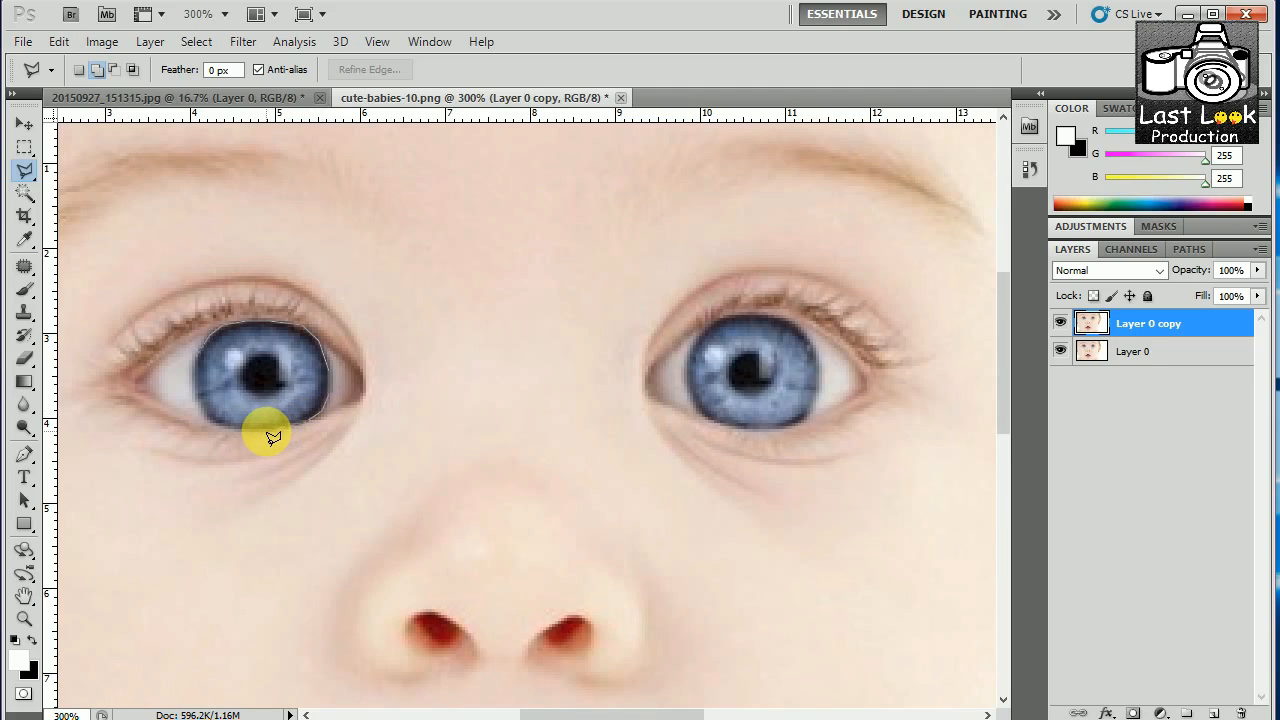
left_click(210, 421)
left_click(205, 362)
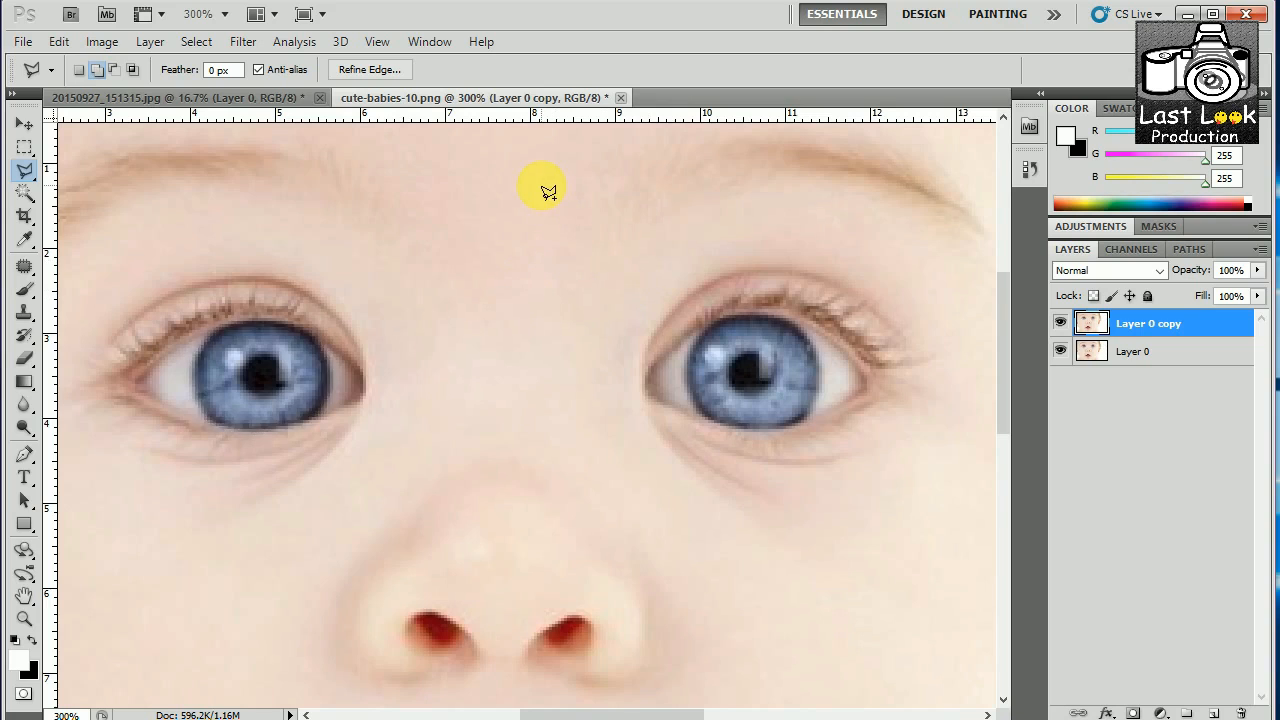
- Try adding a thin lasso sliver on the forehead to the iris selection, and revert to the first Polygonal Lasso history state
left_click(677, 187)
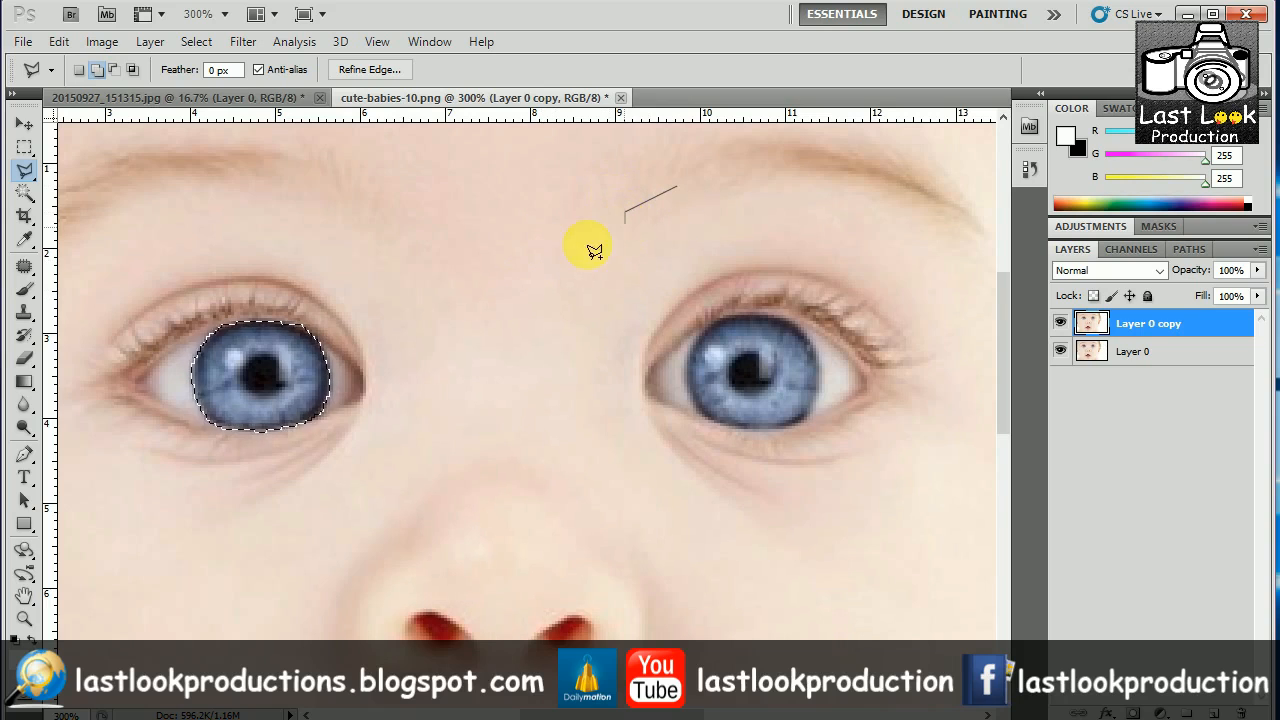
left_click(529, 266)
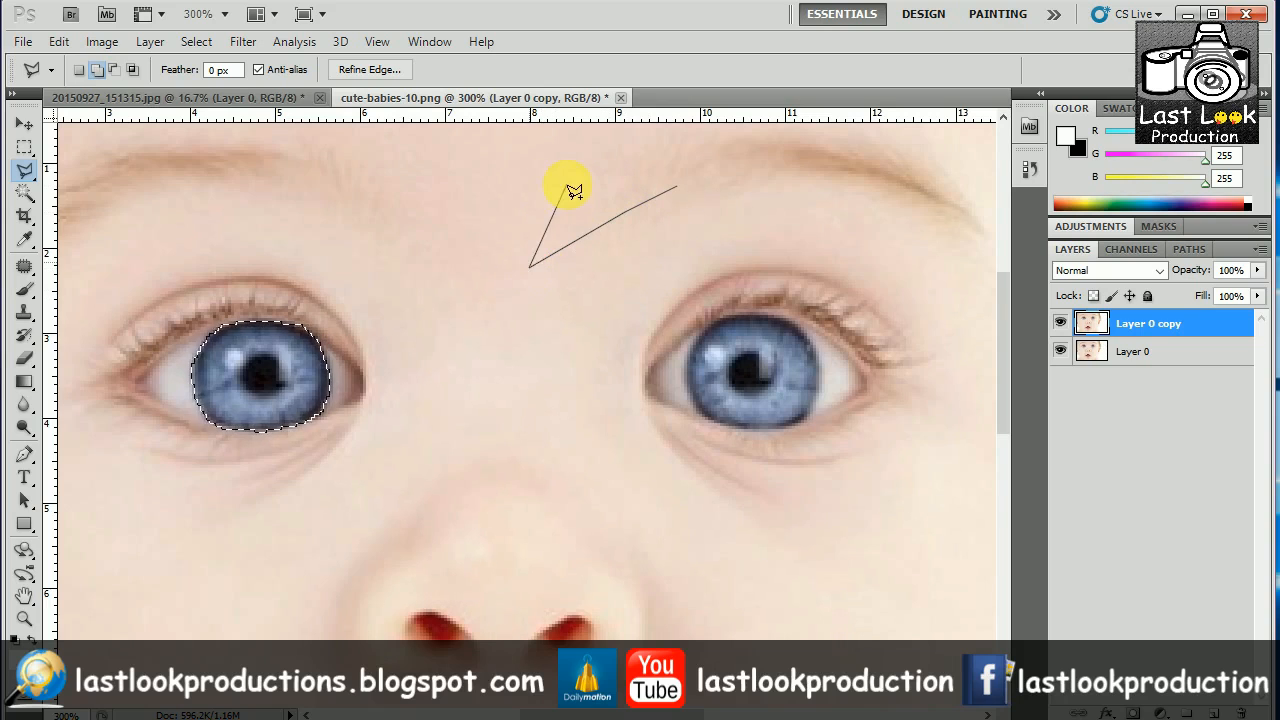
double_click(677, 188)
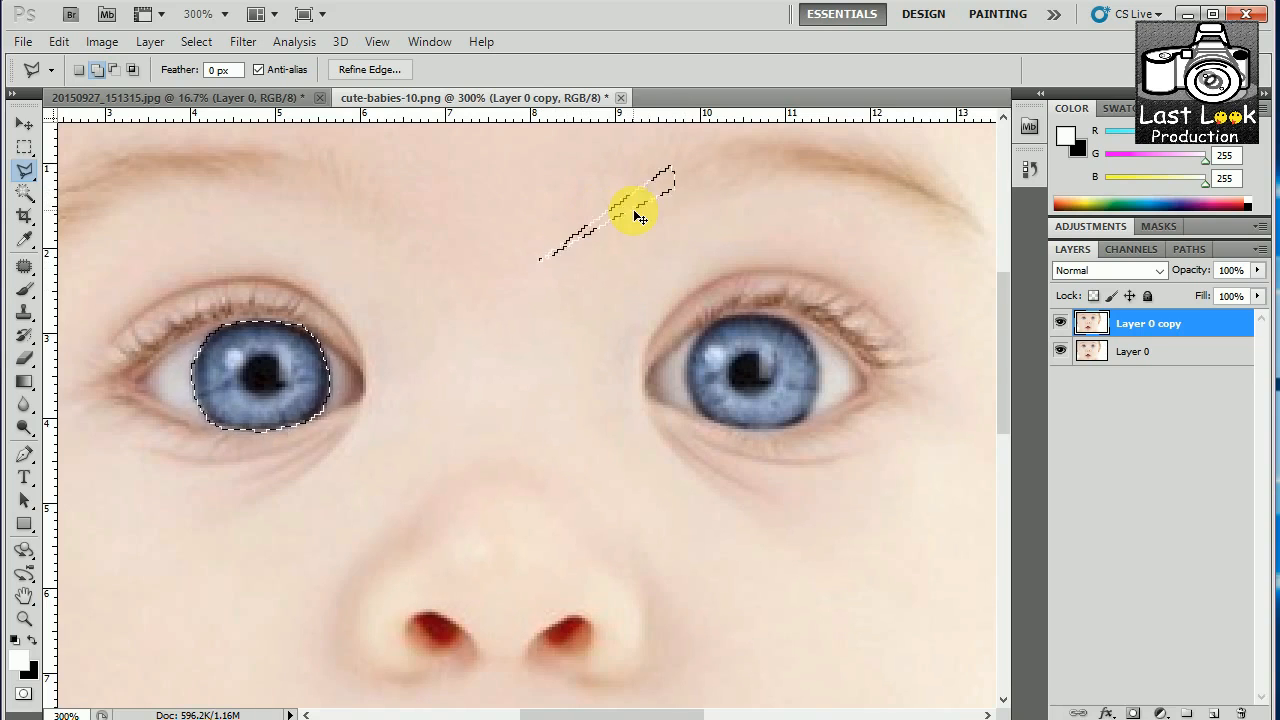
mouse_move(627, 210)
left_mouse_down()
mouse_move(586, 229)
mouse_move(605, 218)
left_mouse_up()
key("ctrl+z")
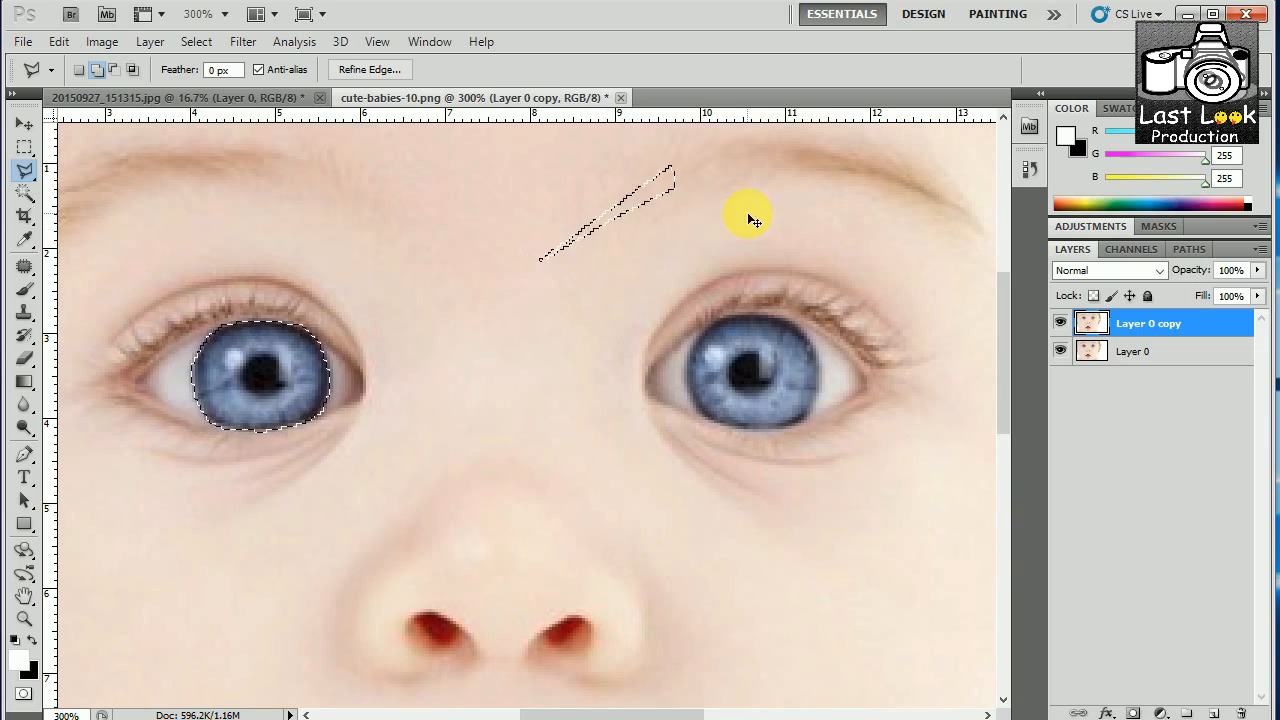
left_click(1031, 173)
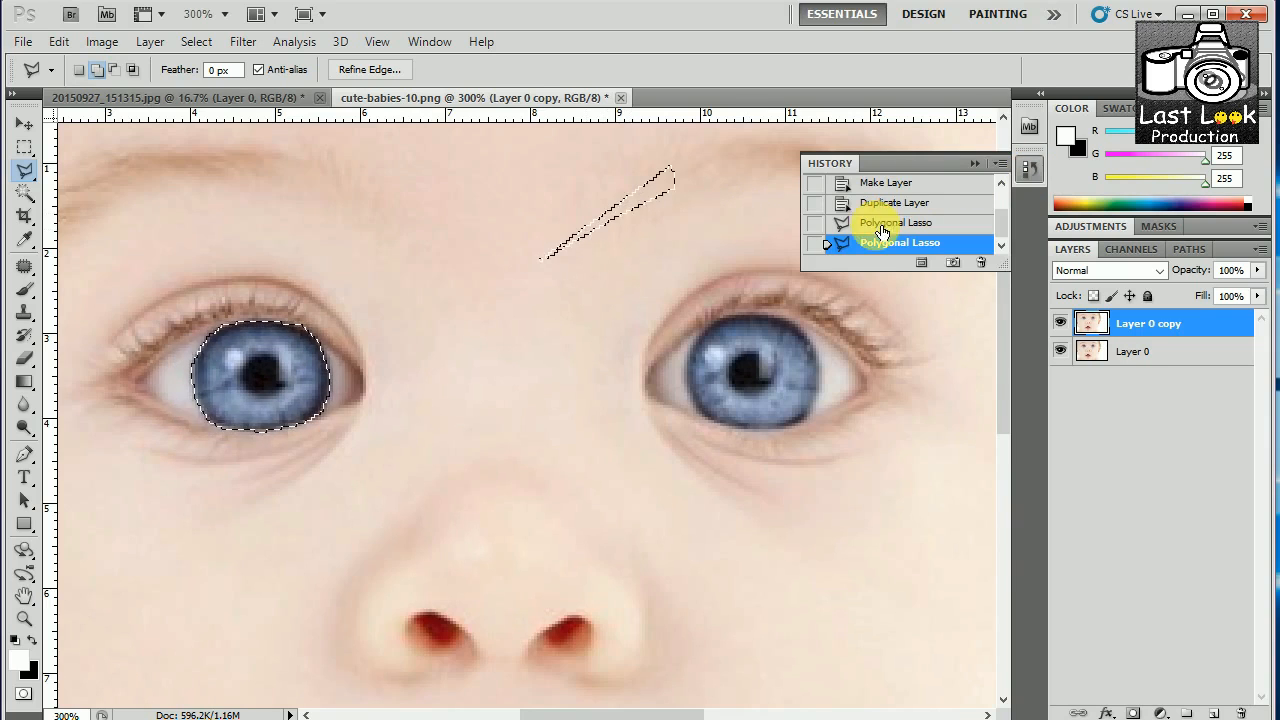
left_click(850, 222)
left_click(973, 163)
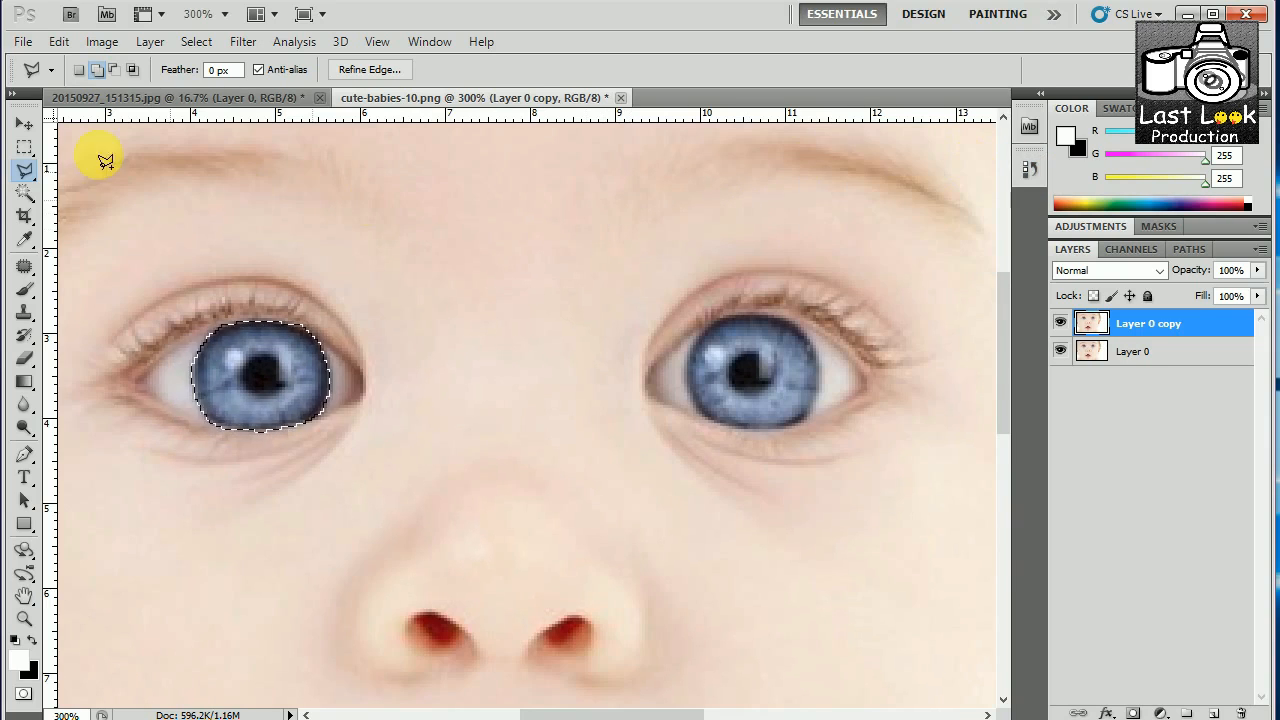
- Try a triangular forehead lasso in new-selection mode, and restore the iris selection from the history
key("ctrl+d")
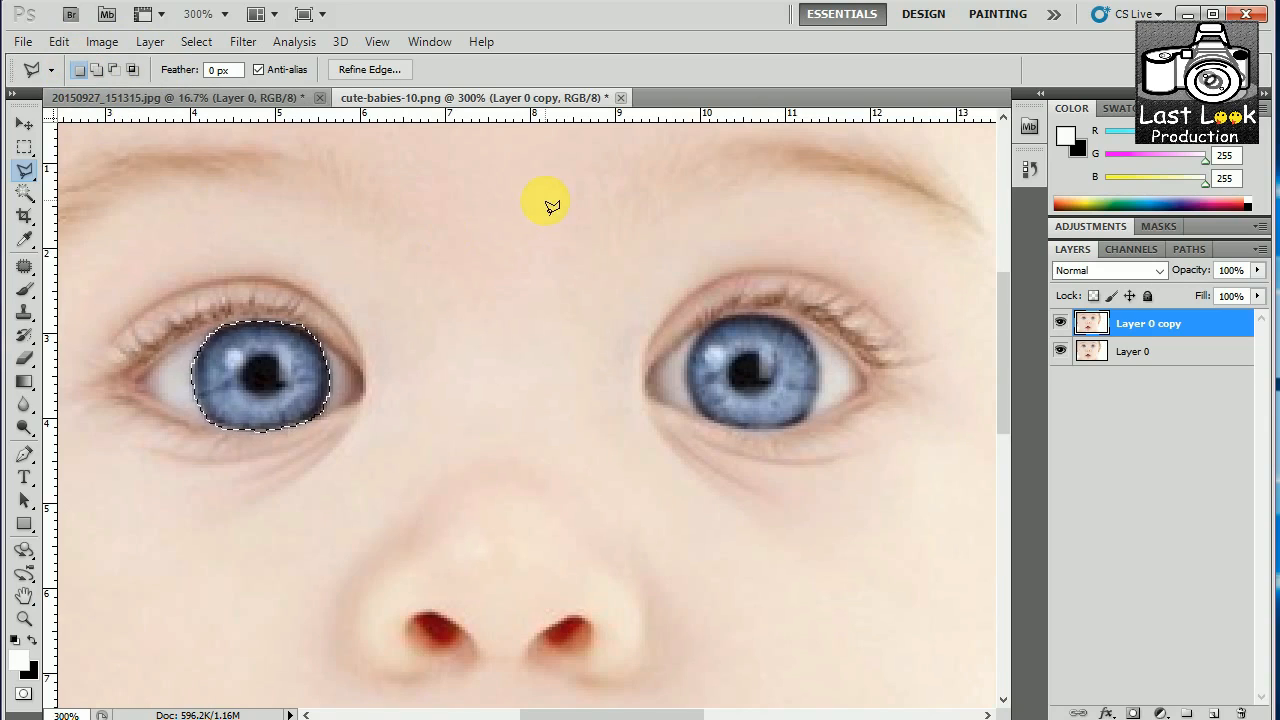
left_click(655, 198)
left_click(557, 281)
left_click(515, 211)
left_click(1030, 170)
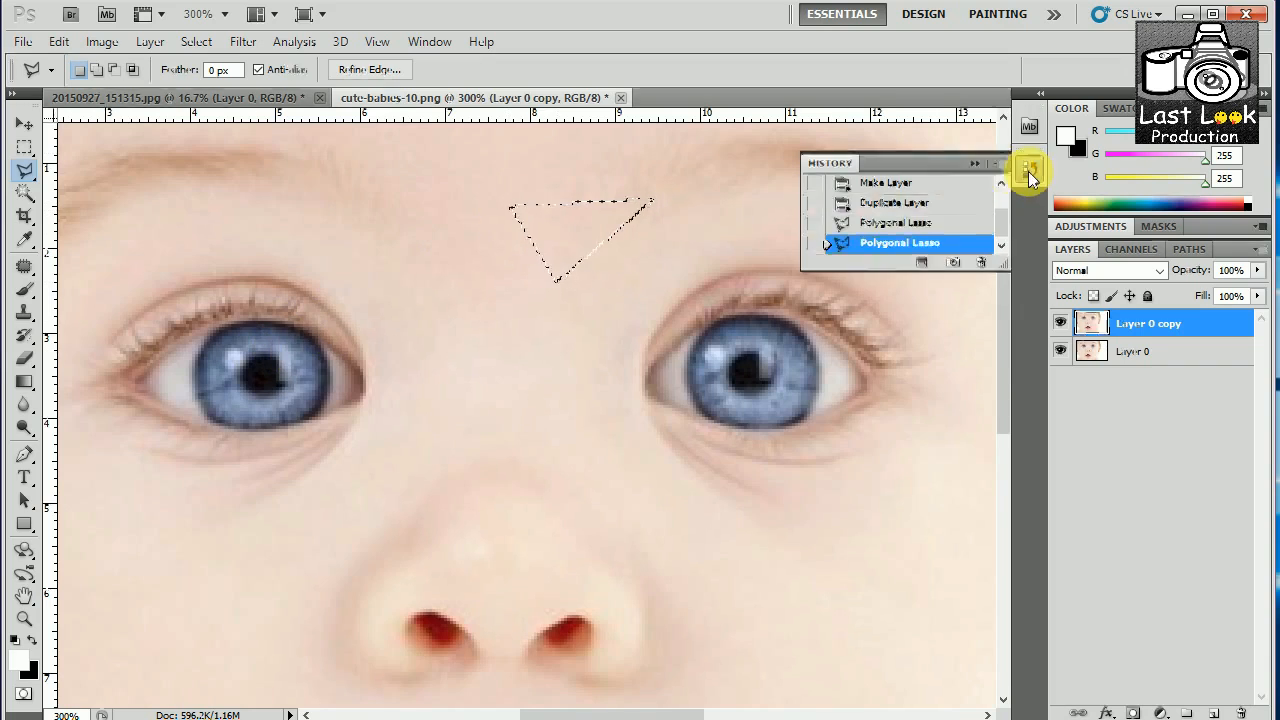
left_click(893, 222)
left_click(975, 163)
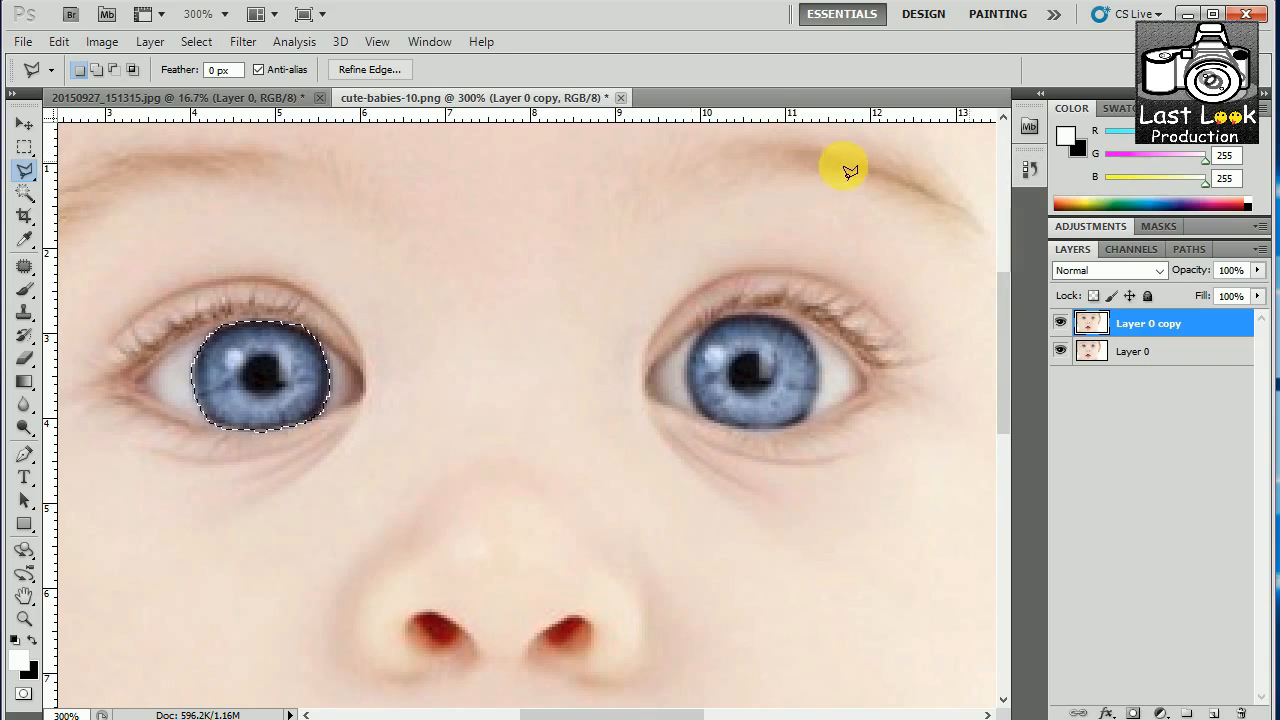
key("ctrl+d")
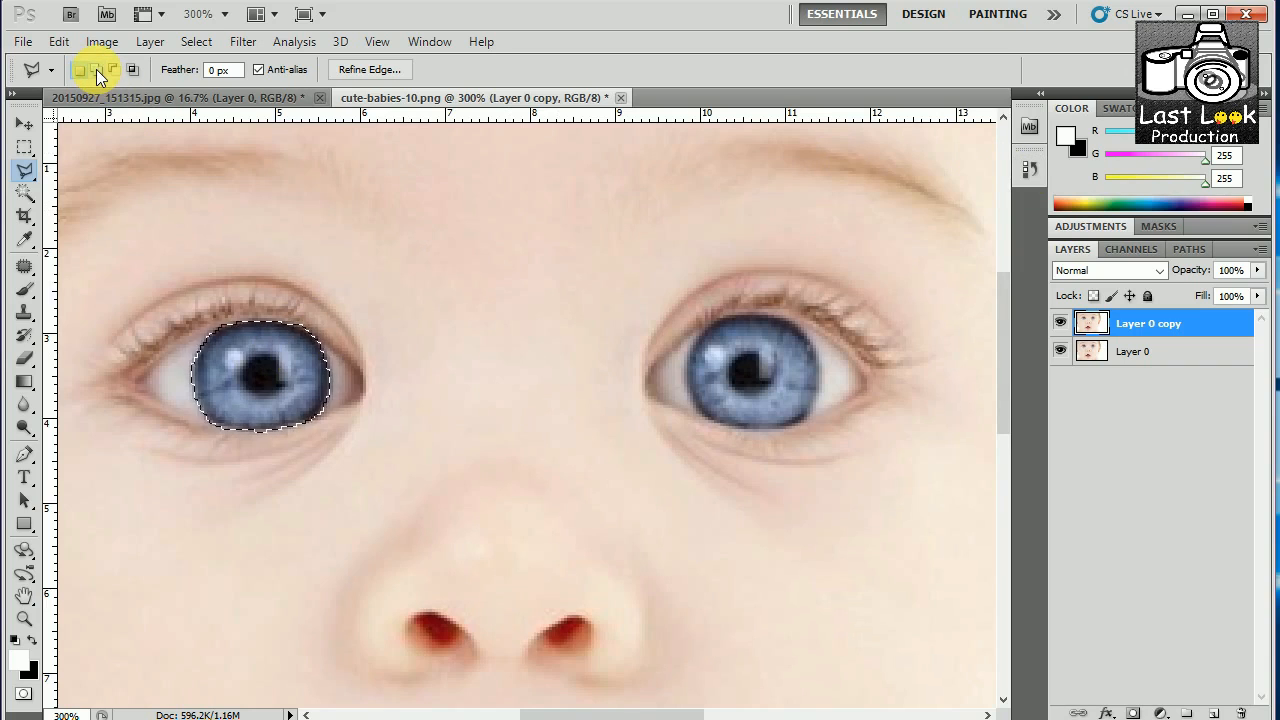
- Set the Polygonal Lasso to add to the selection and outline the iris of the baby's other eye
left_click(96, 69)
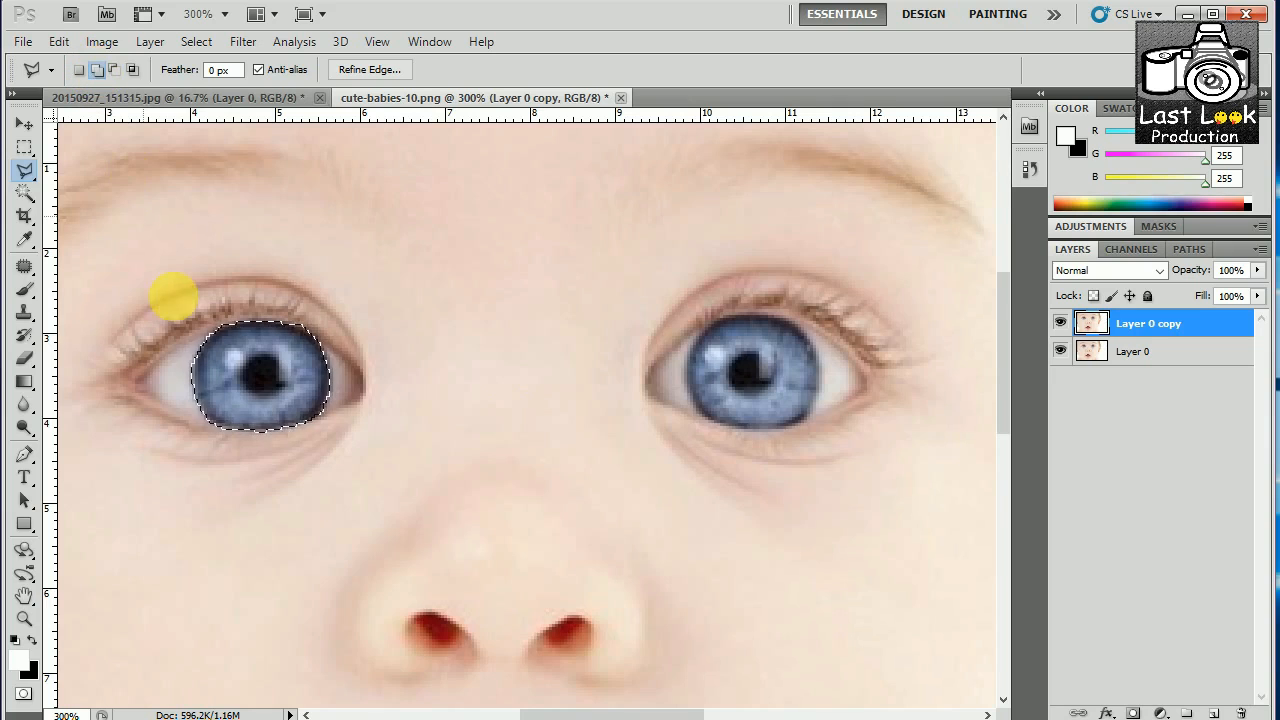
left_click(686, 372)
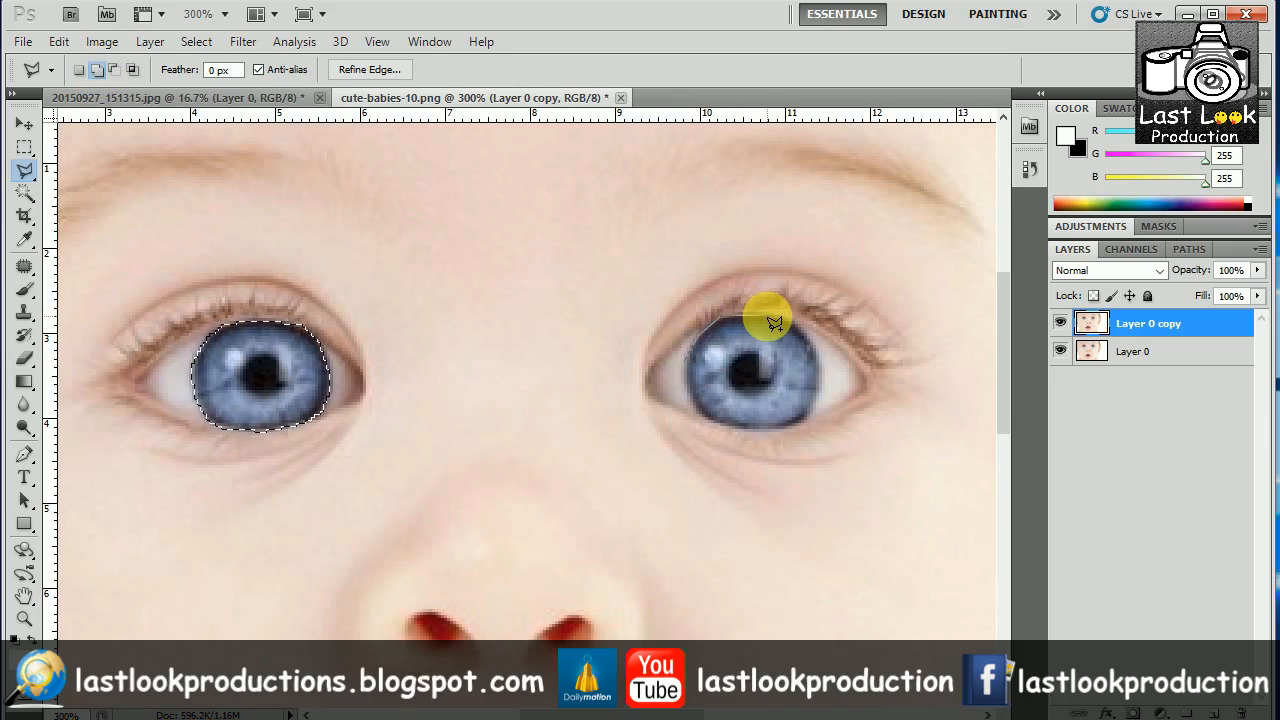
left_click(809, 336)
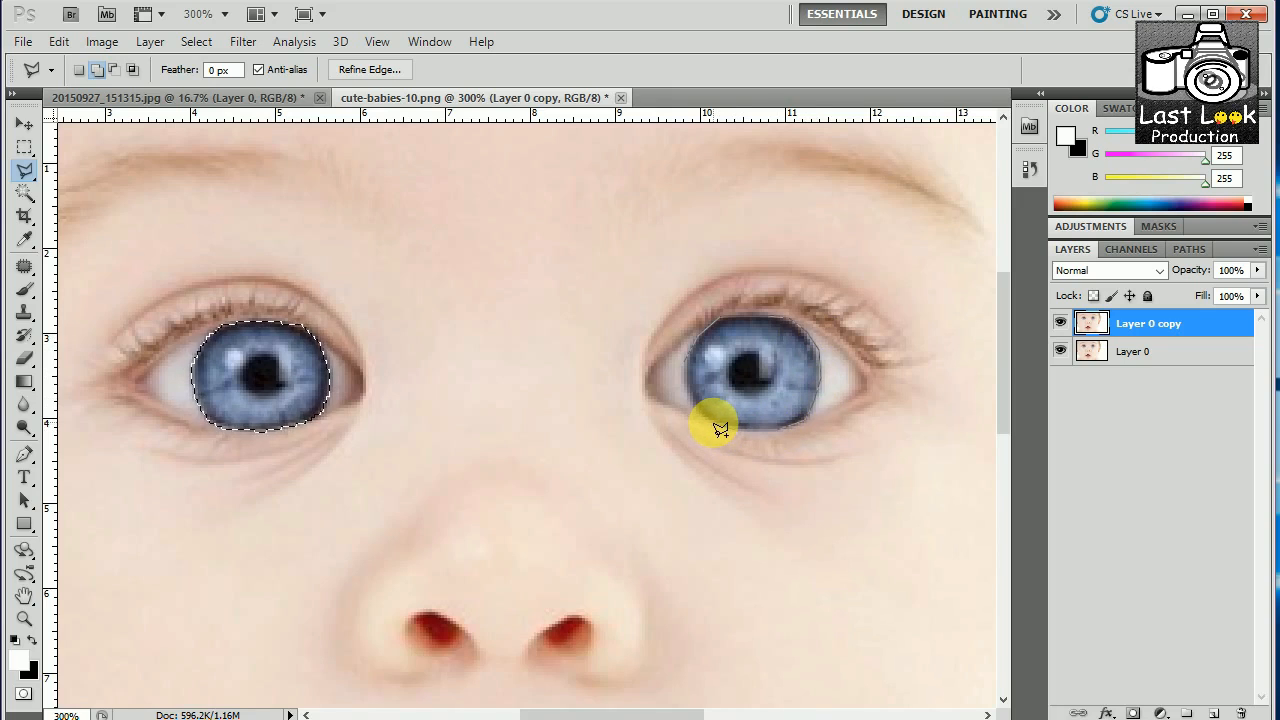
left_click(694, 342)
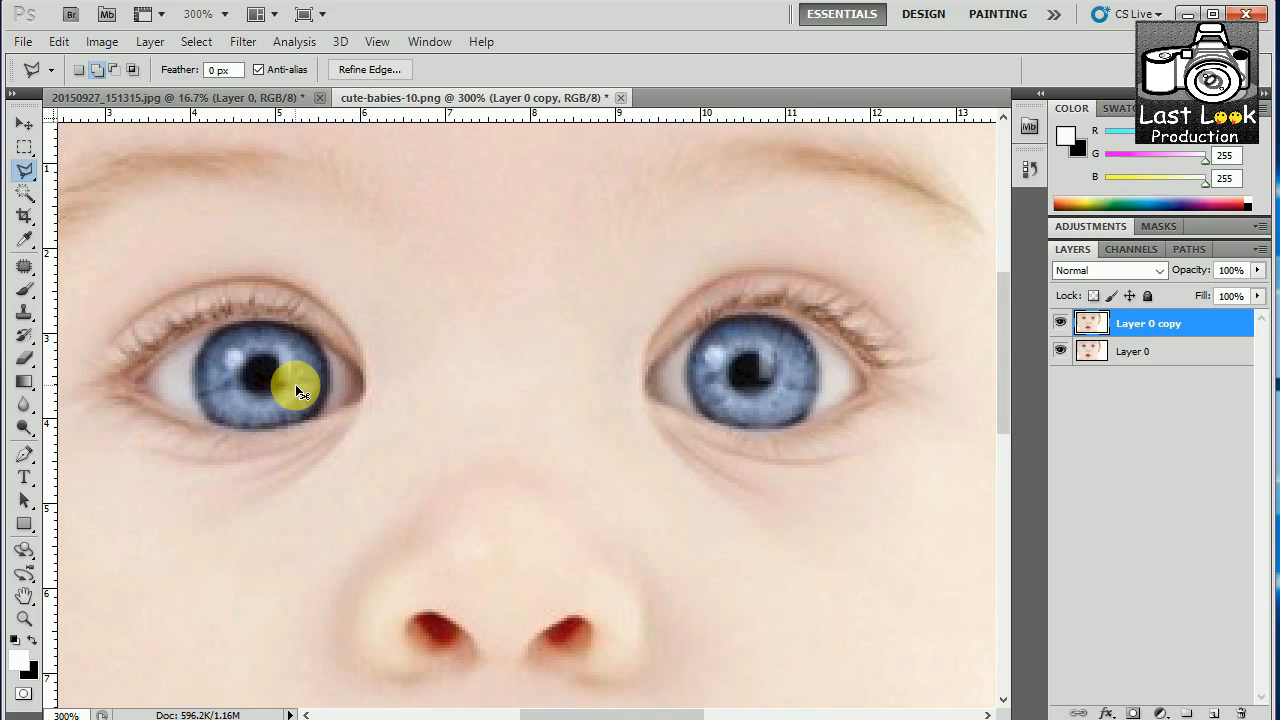
- Open a Hue/Saturation adjustment on the two selected irises and turn on Colorize, keeping the eyes in view
key("ctrl+minus")
key("ctrl+minus")
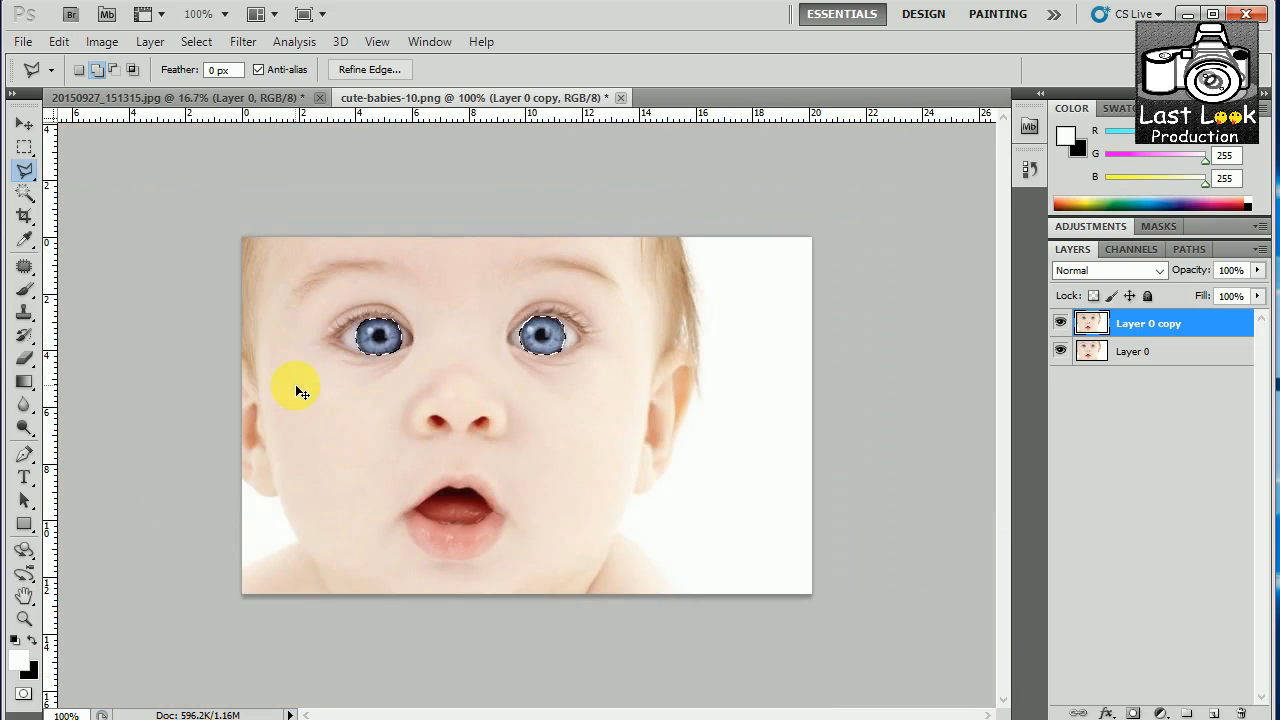
left_click(105, 45)
mouse_move(113, 93)
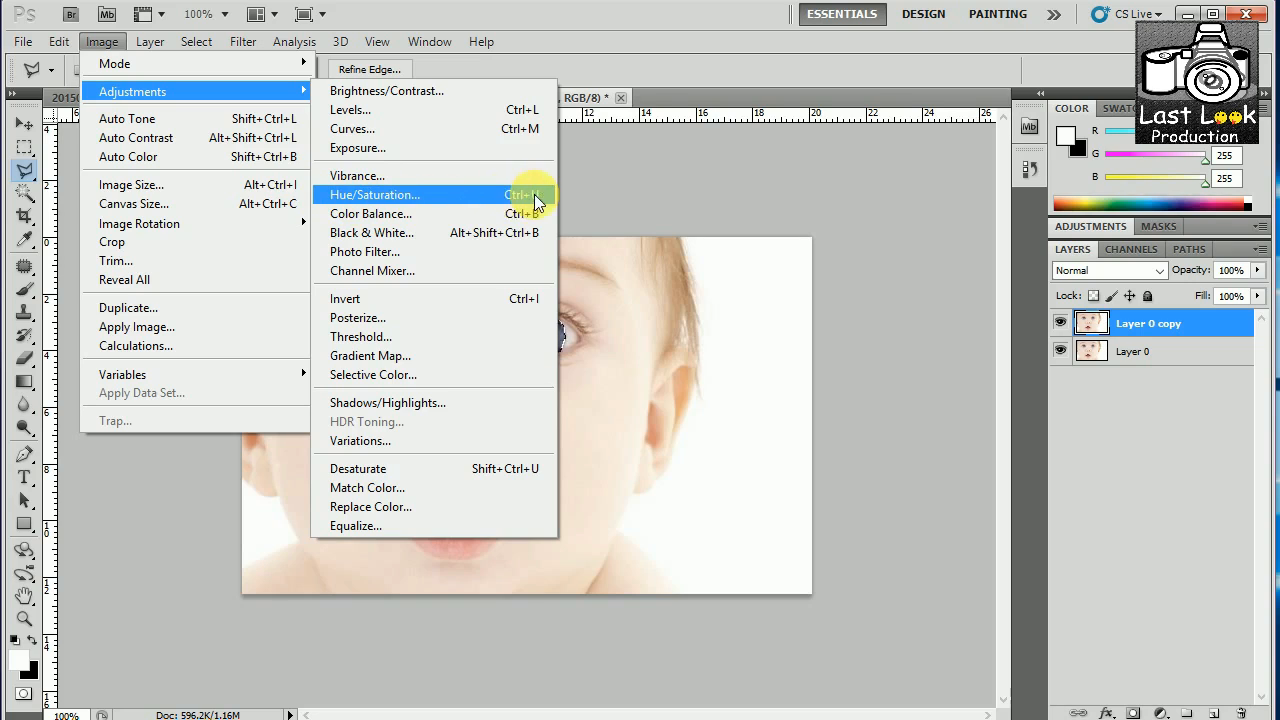
left_click(385, 194)
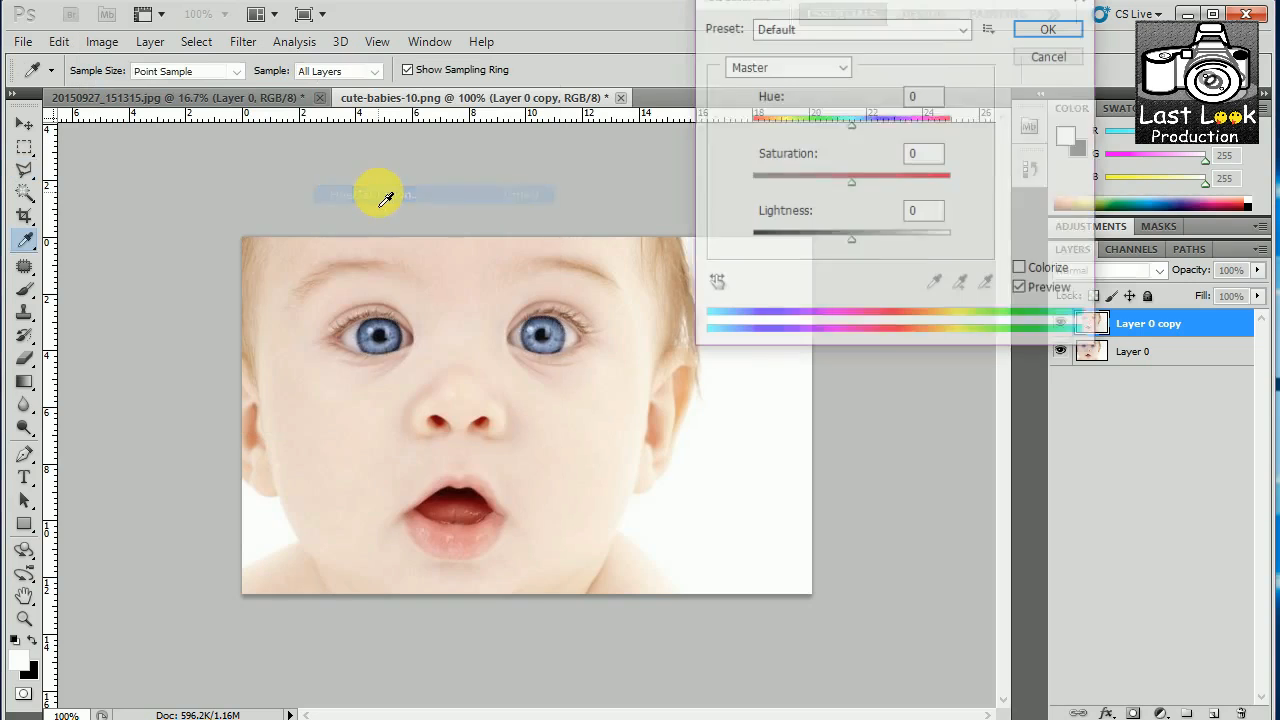
left_click_drag(875, 2, 814, 153)
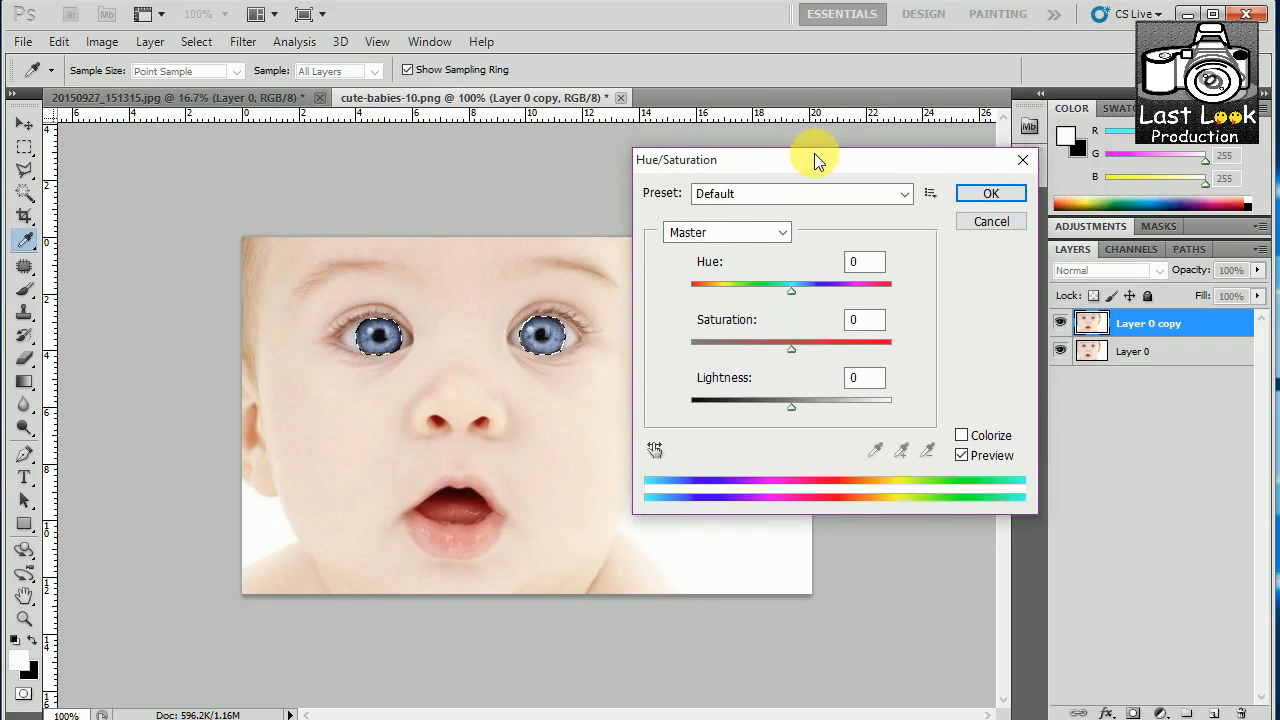
left_click(960, 437)
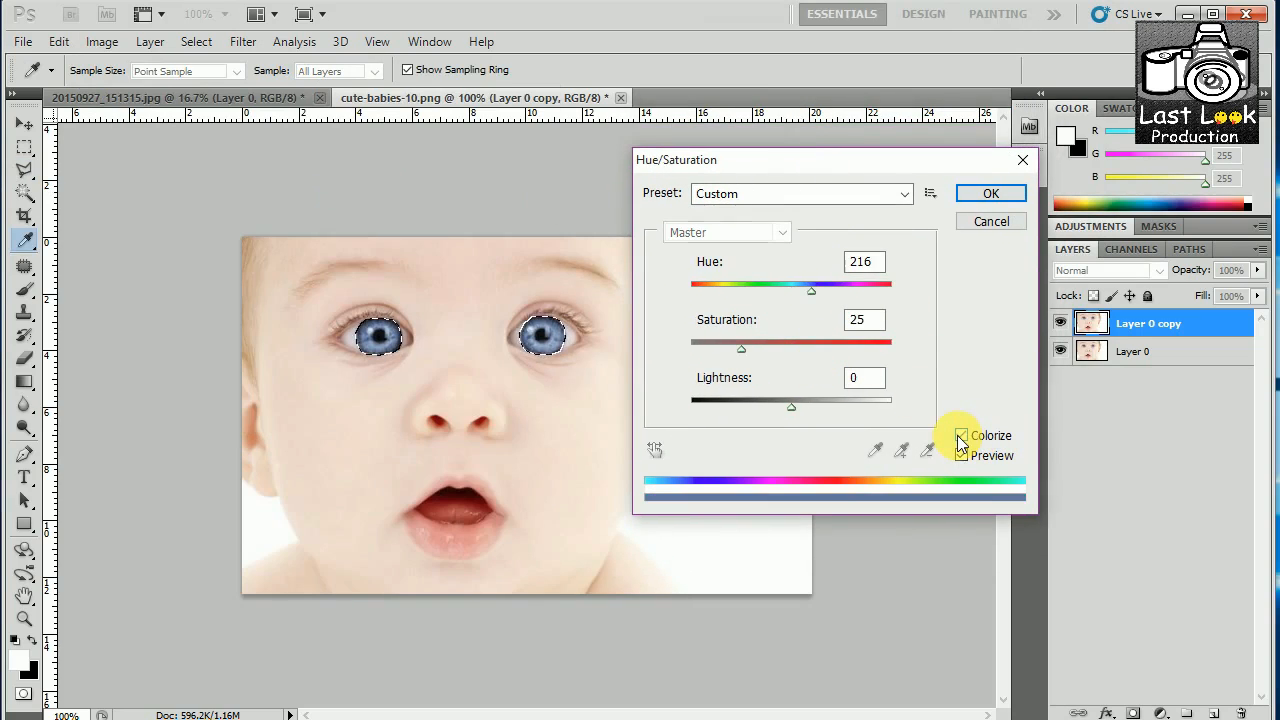
left_click_drag(814, 161, 866, 171)
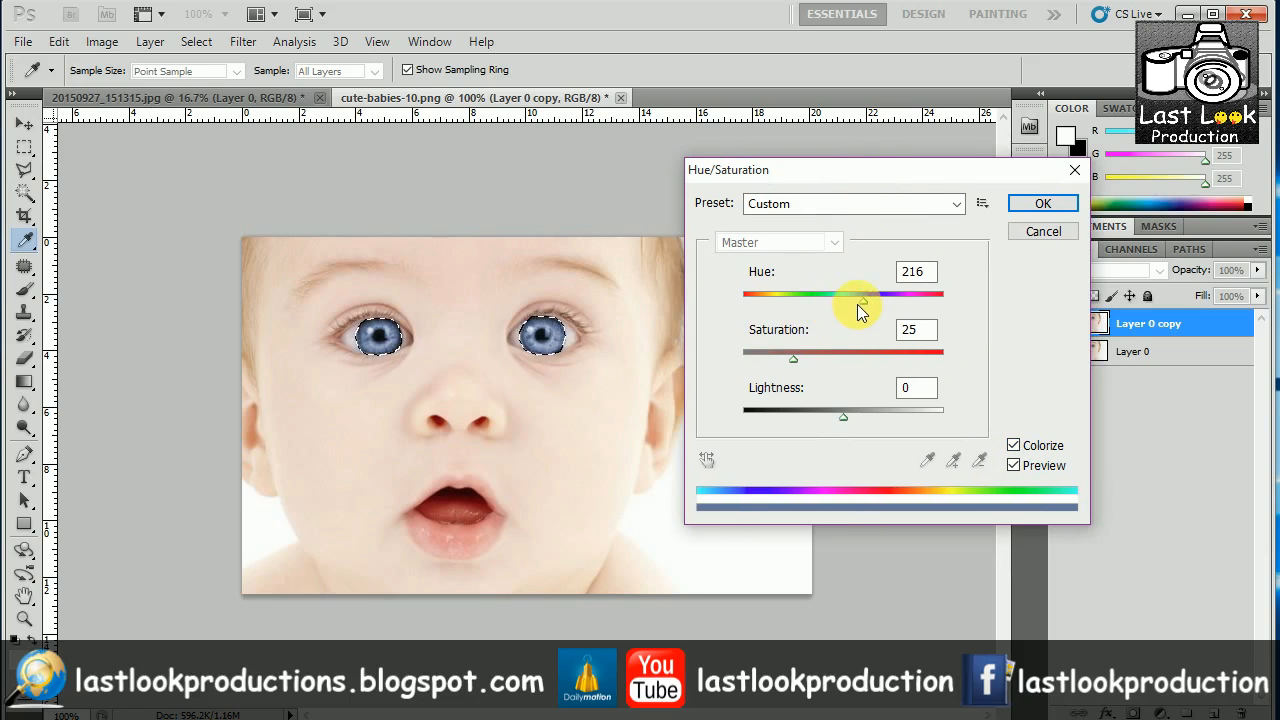
- Colorize the irises green with Hue 140, Saturation 37 and Lightness +12, apply the adjustment and deselect
left_click_drag(864, 298, 821, 298)
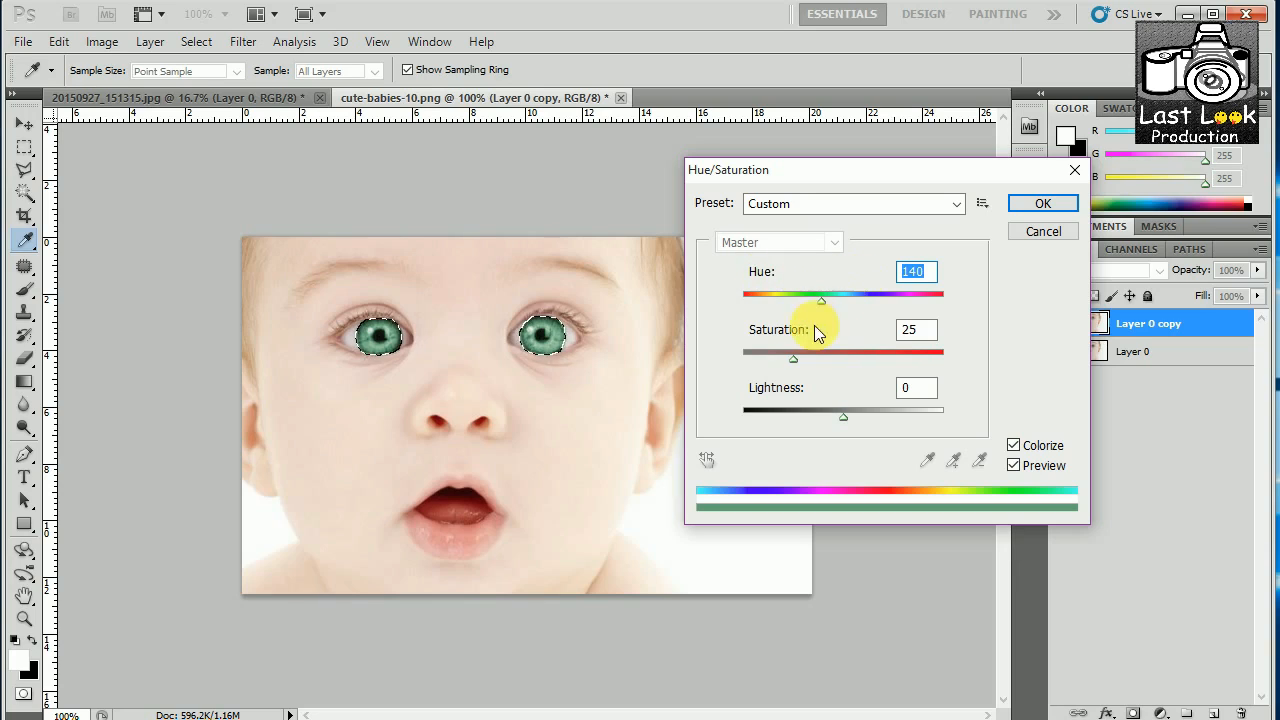
left_click_drag(852, 360, 804, 358)
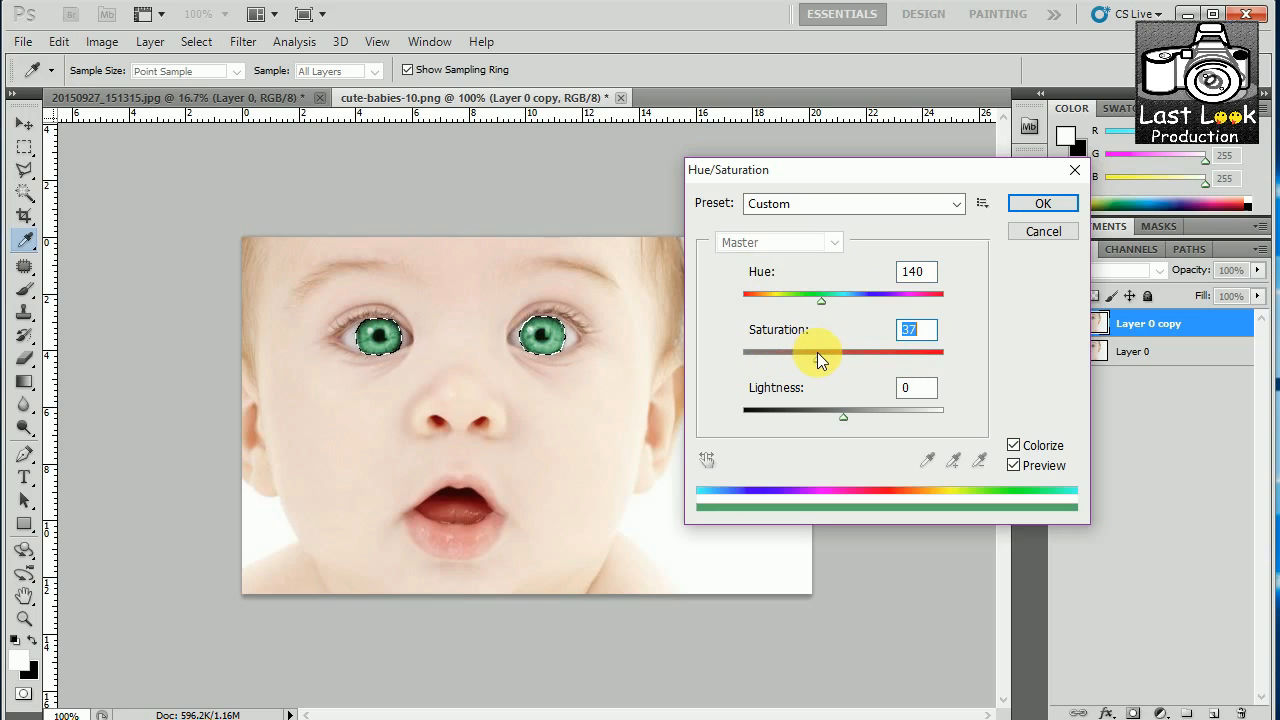
mouse_move(845, 416)
left_mouse_down()
mouse_move(914, 420)
mouse_move(790, 420)
mouse_move(859, 416)
left_mouse_up()
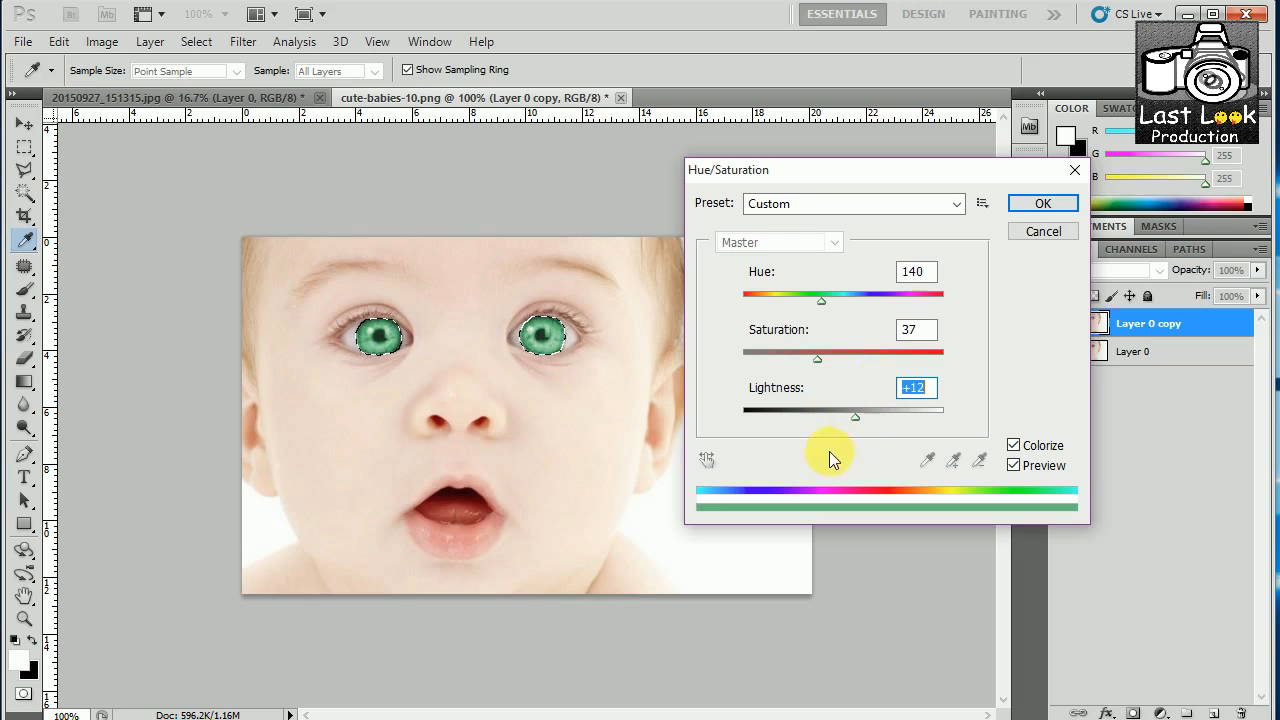
left_click(1058, 203)
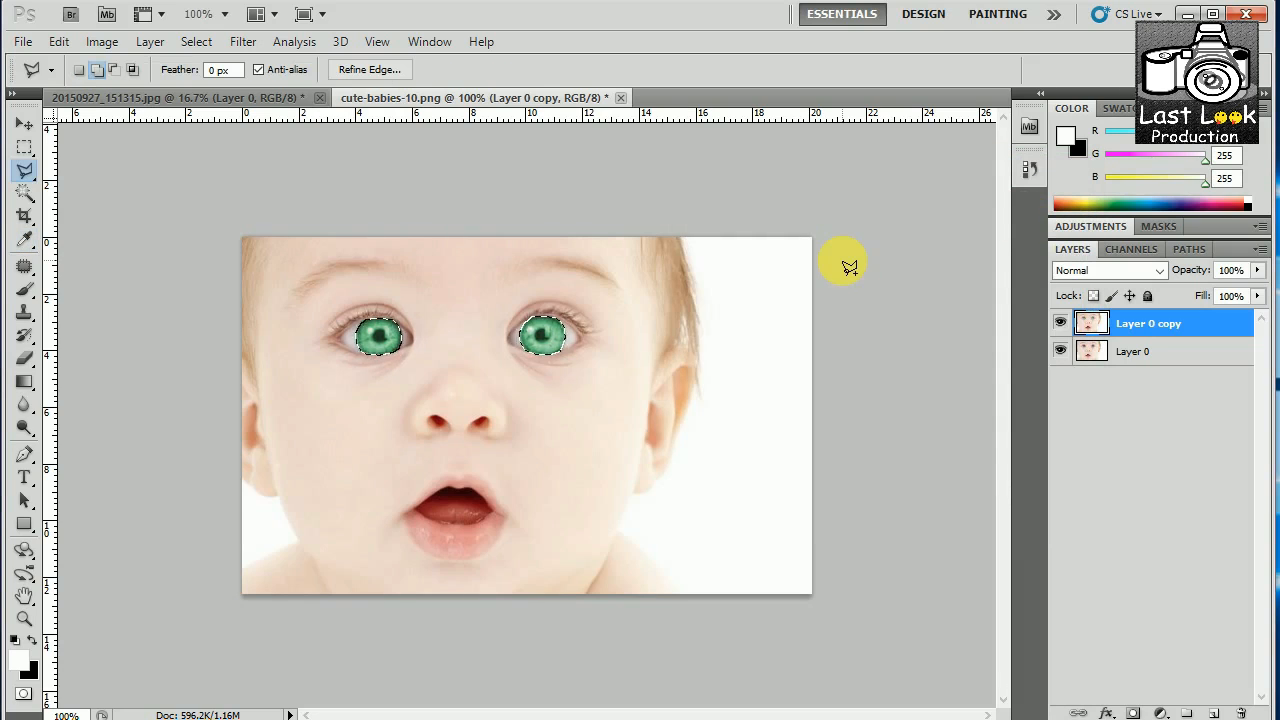
key("ctrl+d")
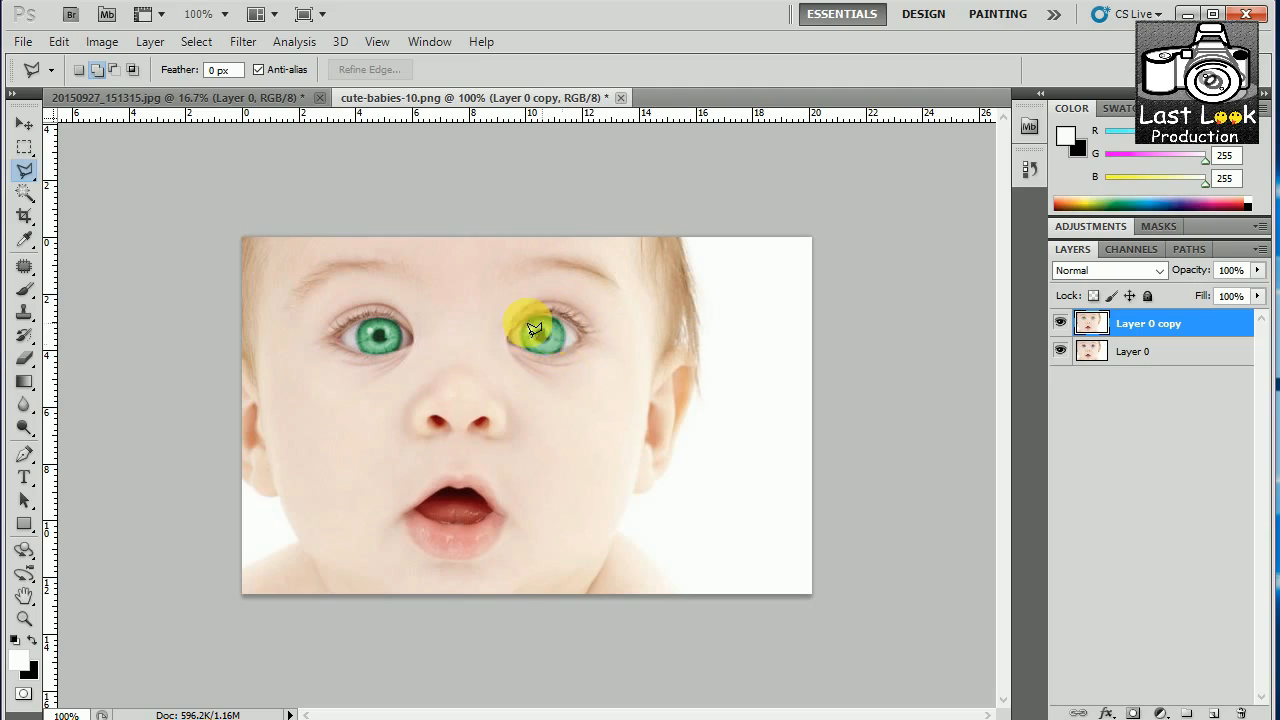
- Toggle the visibility of Layer 0 copy on and off to compare the eyes before and after recoloring
left_click(1064, 323)
left_click(1064, 323)
left_click(1064, 323)
left_click(1064, 323)
left_click(1064, 323)
left_click(1064, 323)
left_click(1064, 323)
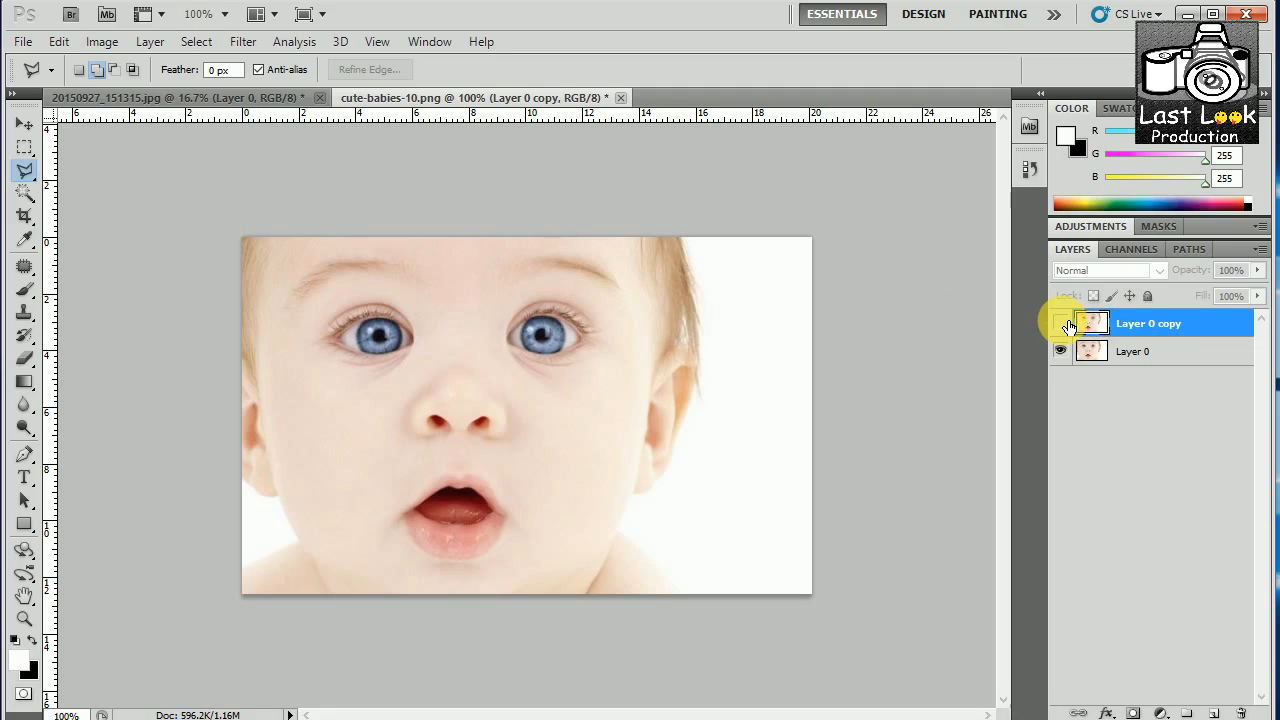
left_click(1064, 323)
left_click(1064, 323)
left_click(1064, 323)
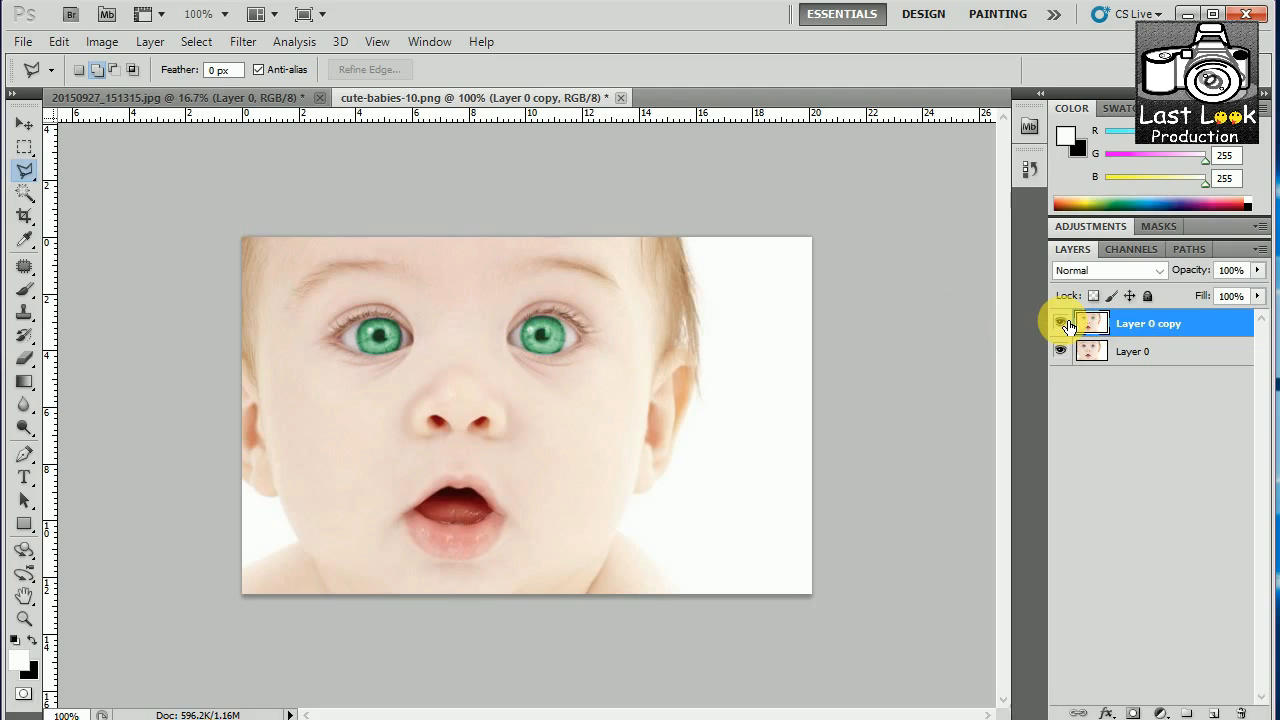
left_click(1064, 323)
left_click(1064, 323)
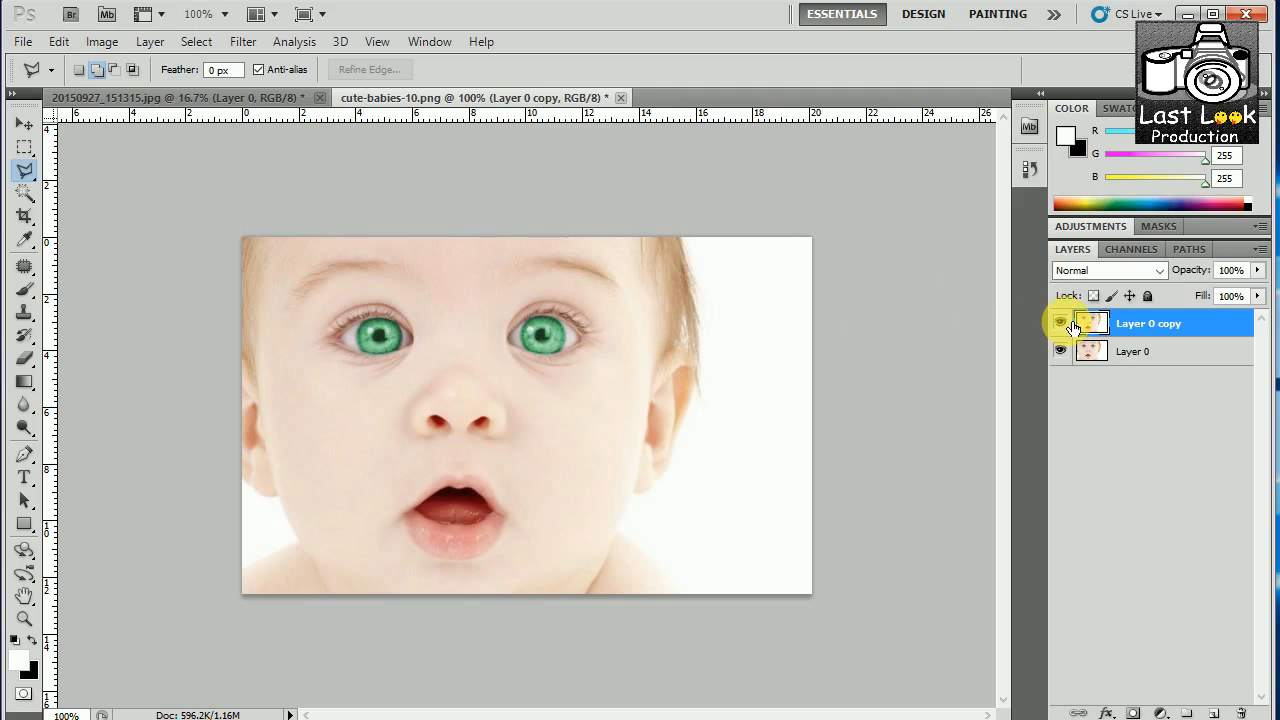
left_click(1066, 323)
left_click(1066, 323)
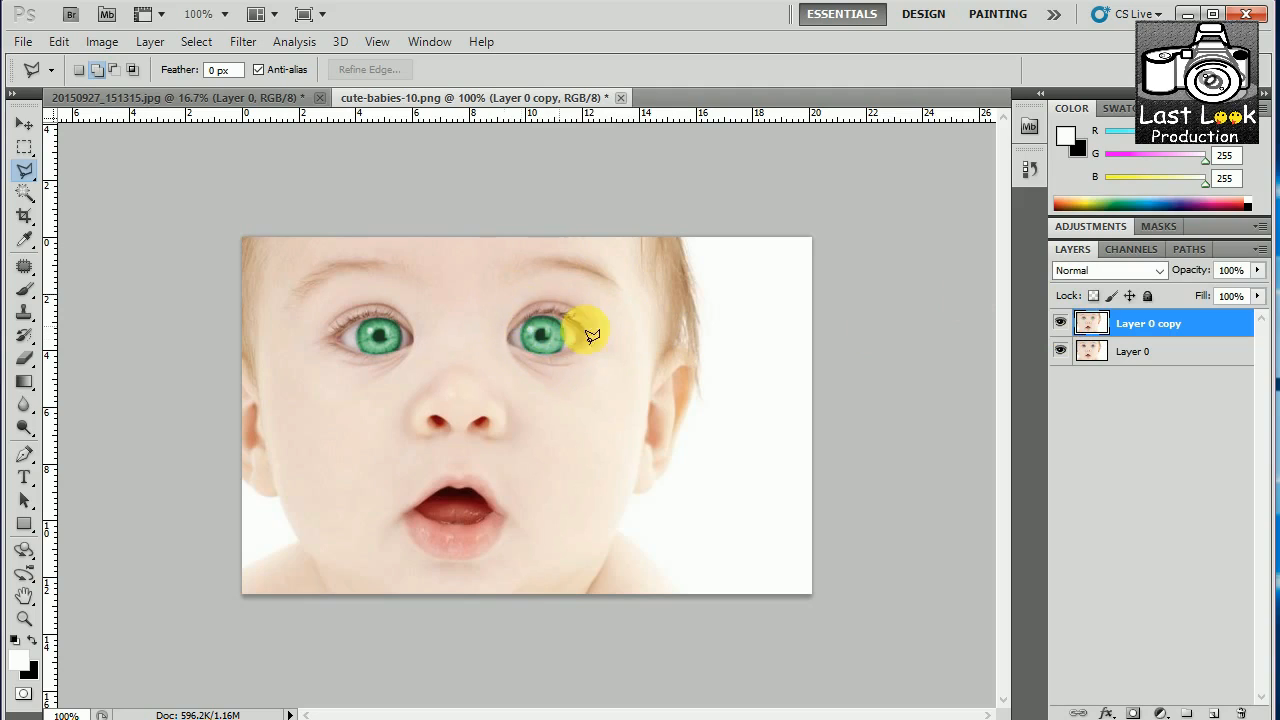
left_click(1060, 323)
left_click(1062, 323)
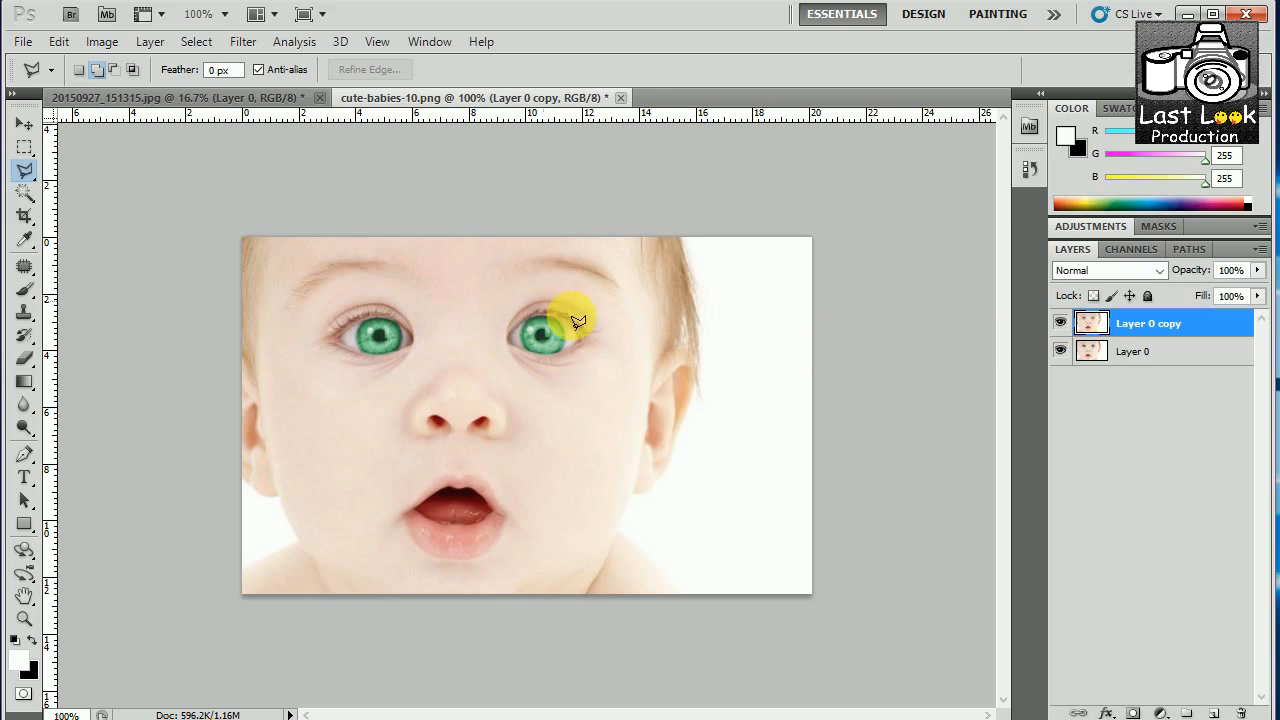
- Switch to the 20150927_151315.jpg document with the Move tool active
left_click(226, 102)
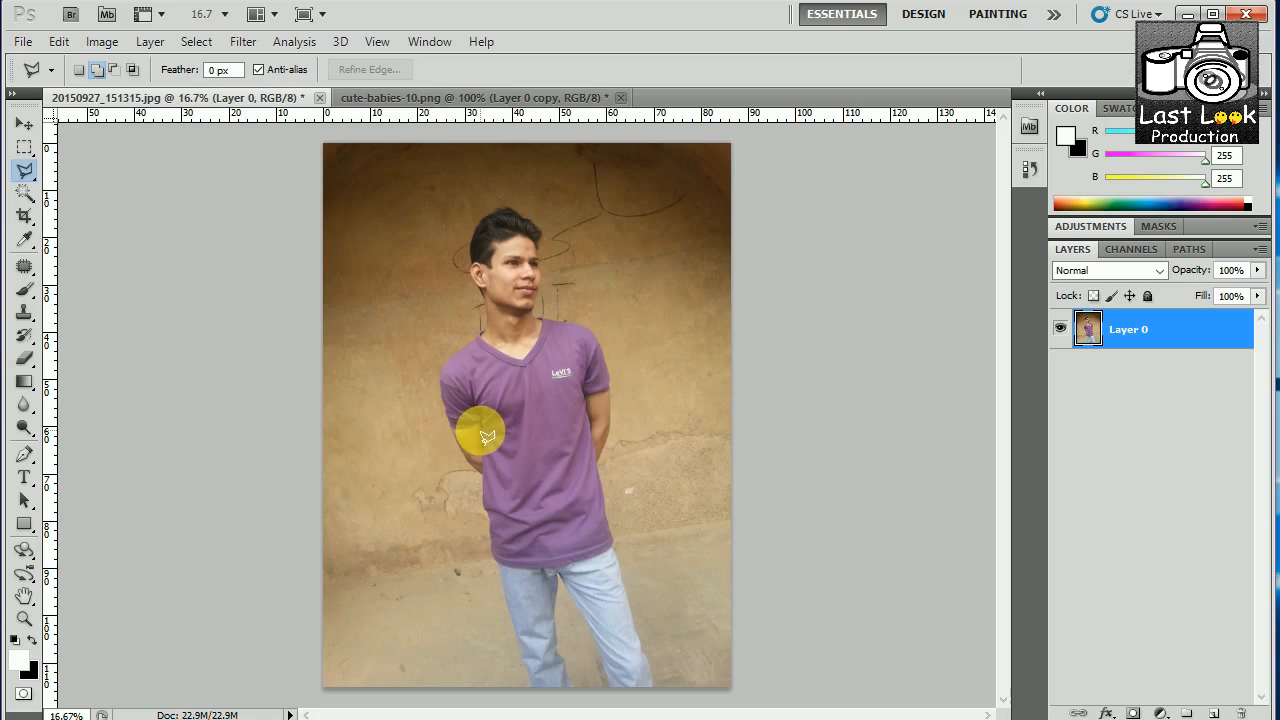
left_click(24, 123)
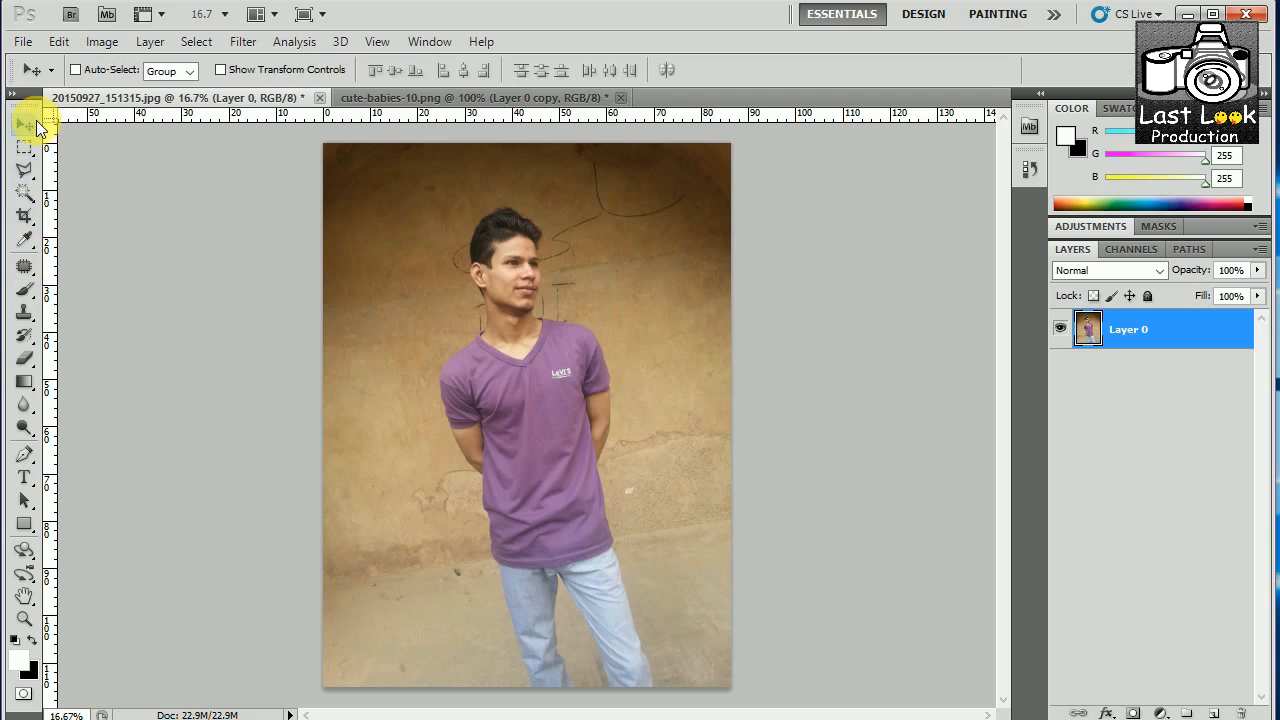
- Try selecting the purple T-shirt with the Magic Wand at tolerance 32, and deselect
left_click(24, 192)
left_click(114, 206)
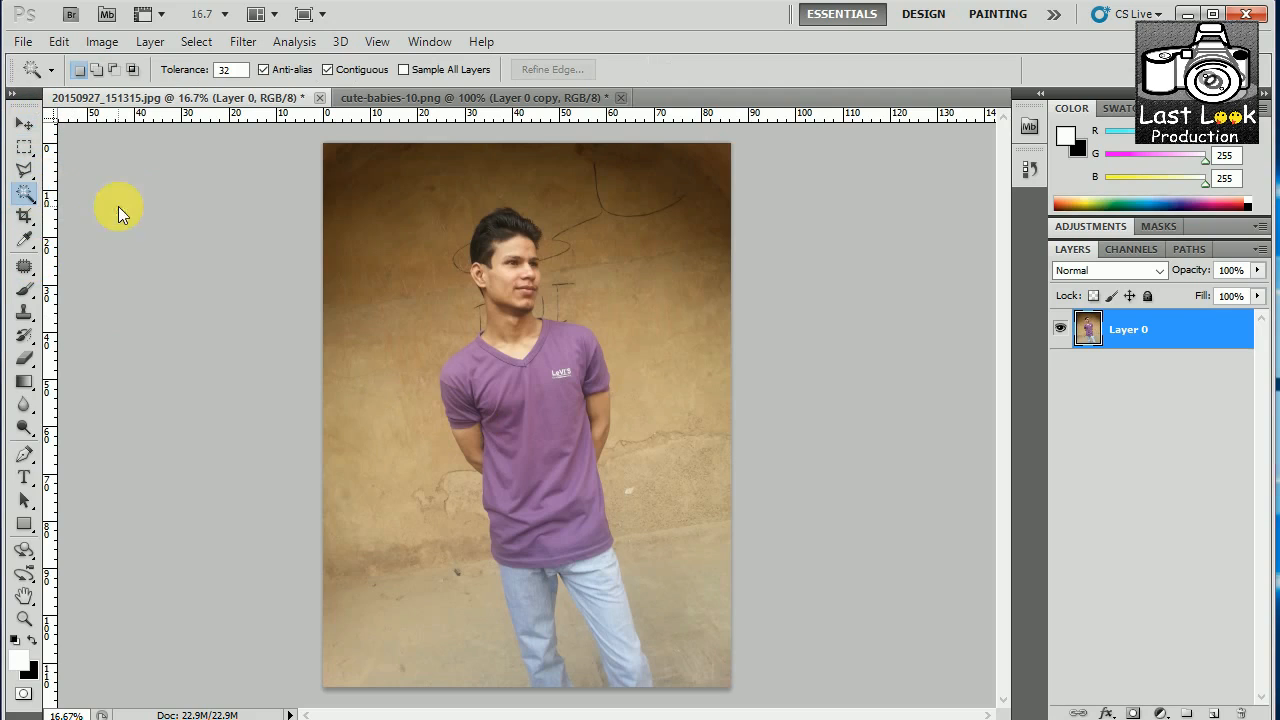
left_click(526, 399)
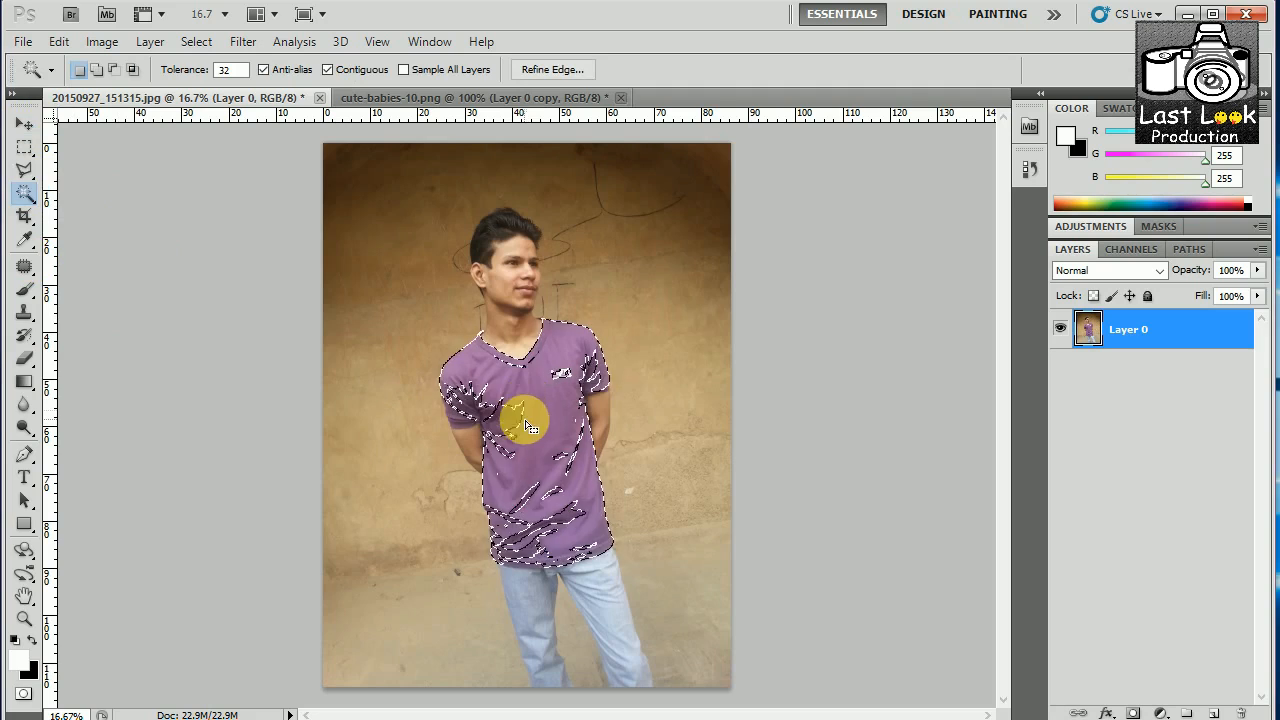
left_click(506, 424)
left_click(508, 420)
left_click(560, 483)
key("ctrl+d")
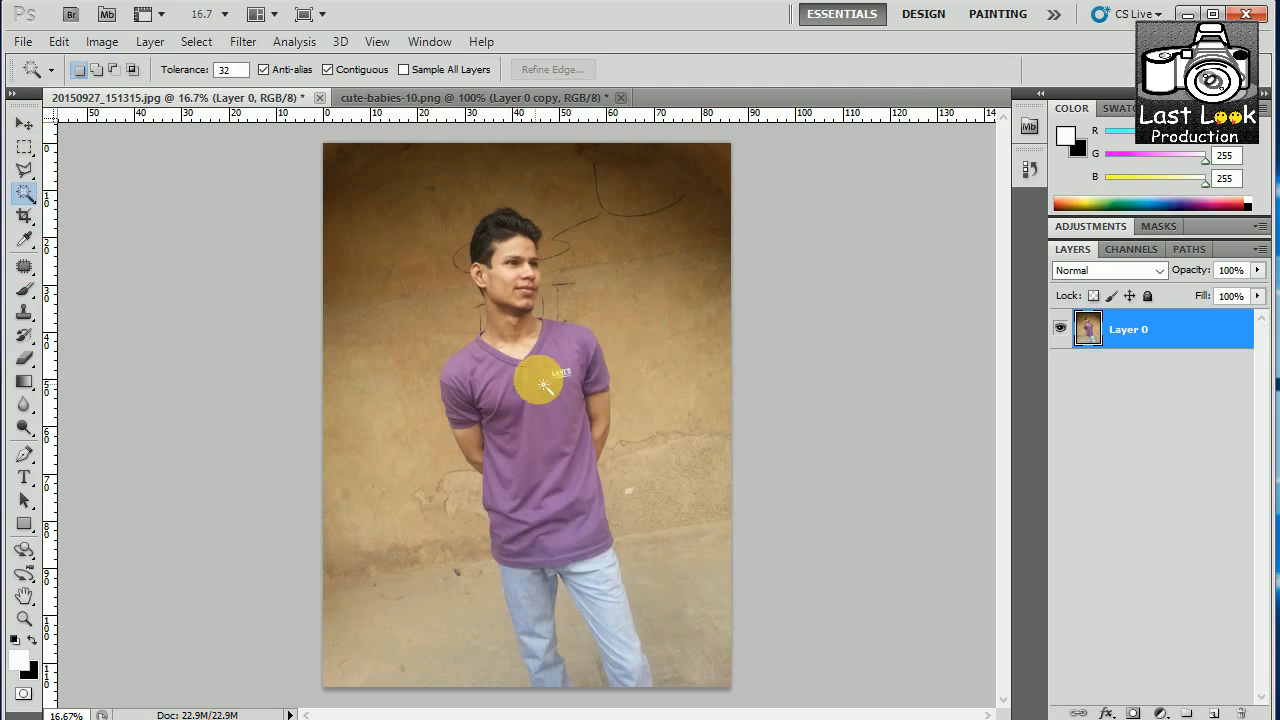
left_click(506, 424)
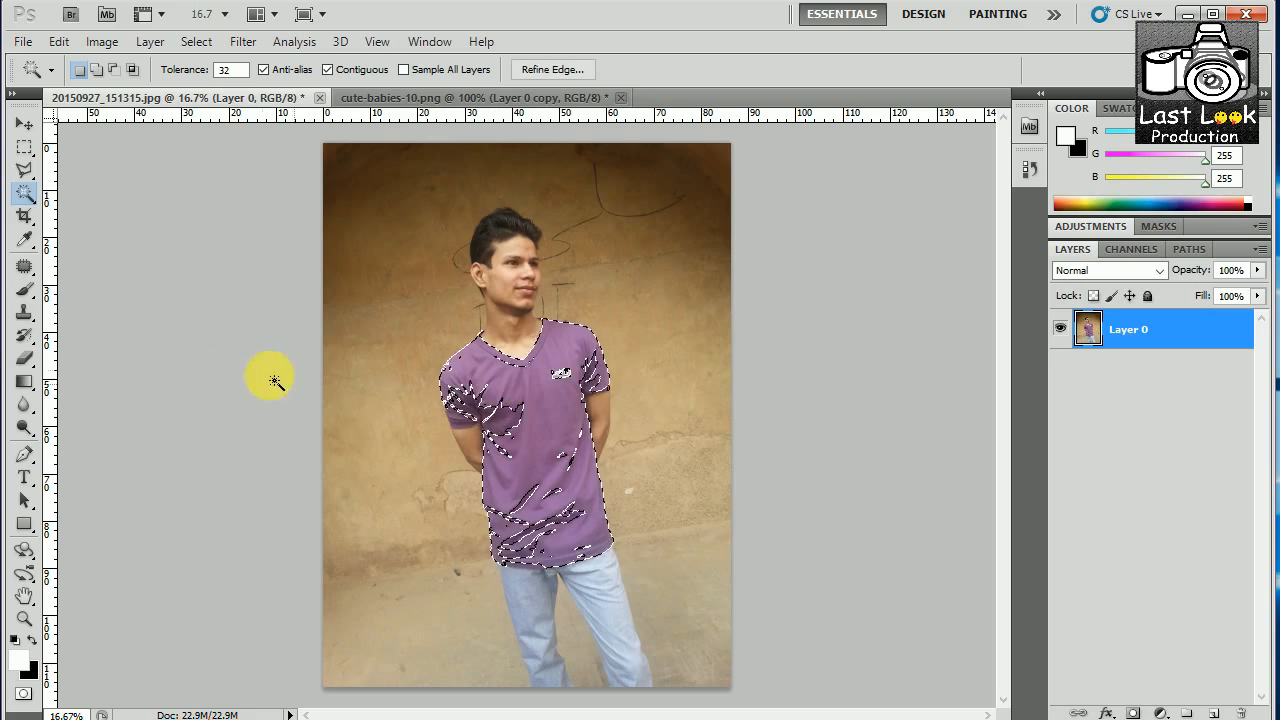
key("ctrl+d")
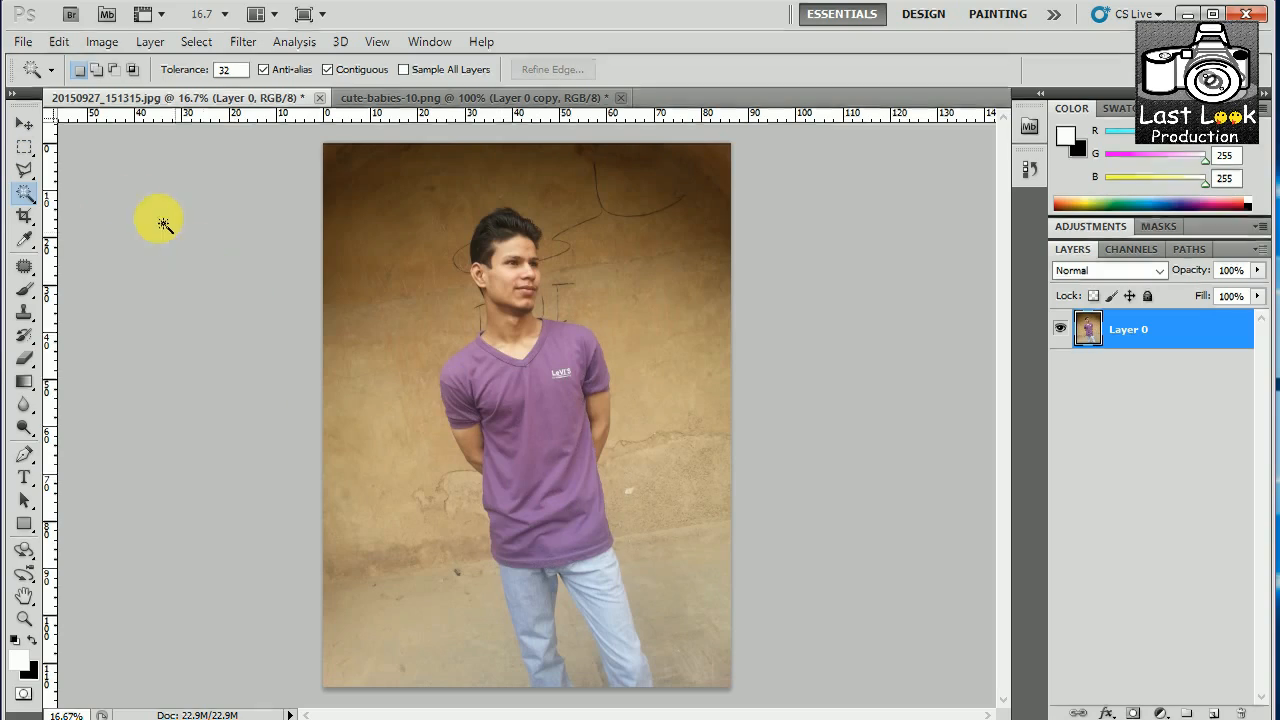
- Start a Polygonal Lasso outline of the purple T-shirt at the collar and trace down along the shoulder on the photo's left side
right_click(24, 170)
left_click(143, 189)
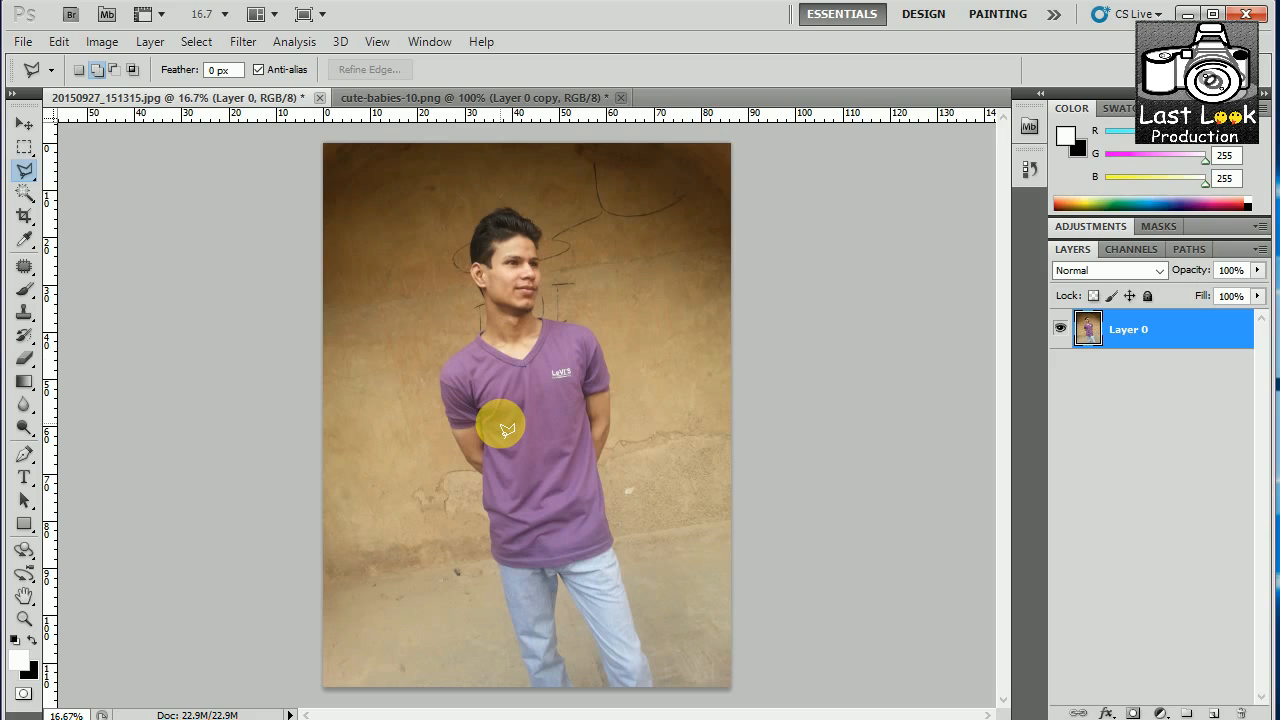
key("ctrl+plus")
key("ctrl+plus")
key("ctrl+plus")
key("ctrl+plus")
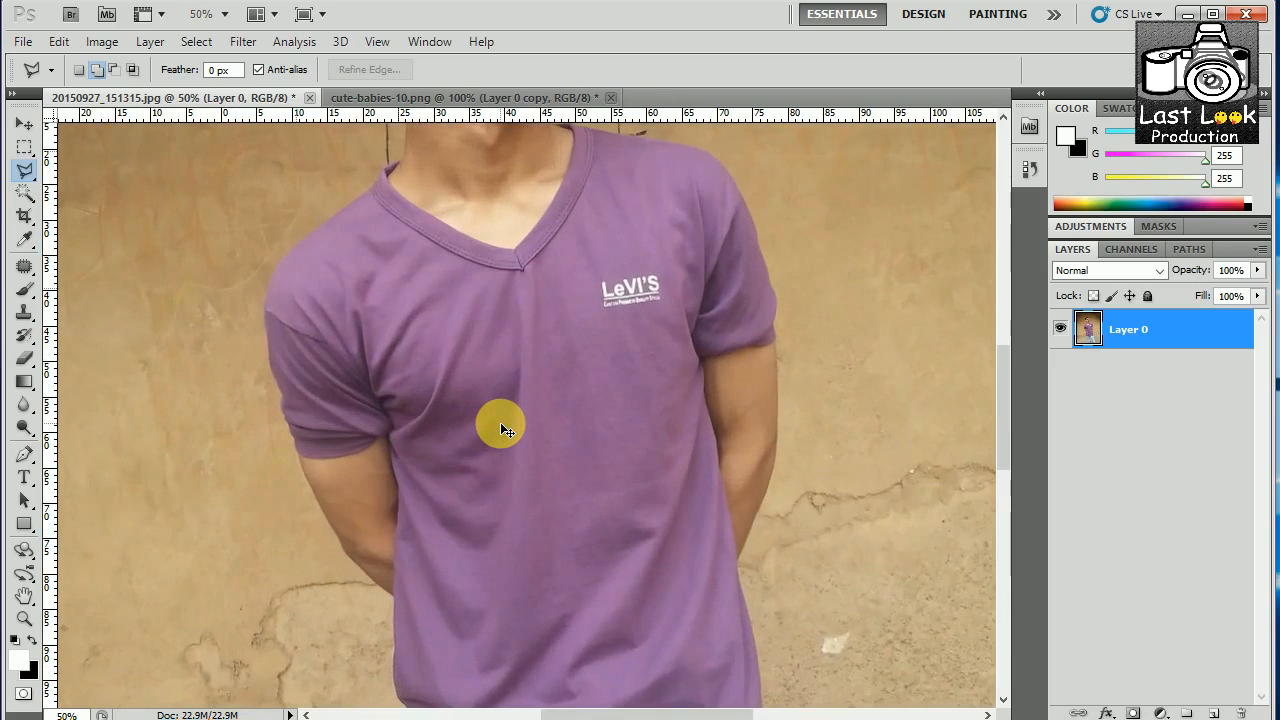
key("ctrl+plus")
key("ctrl+plus")
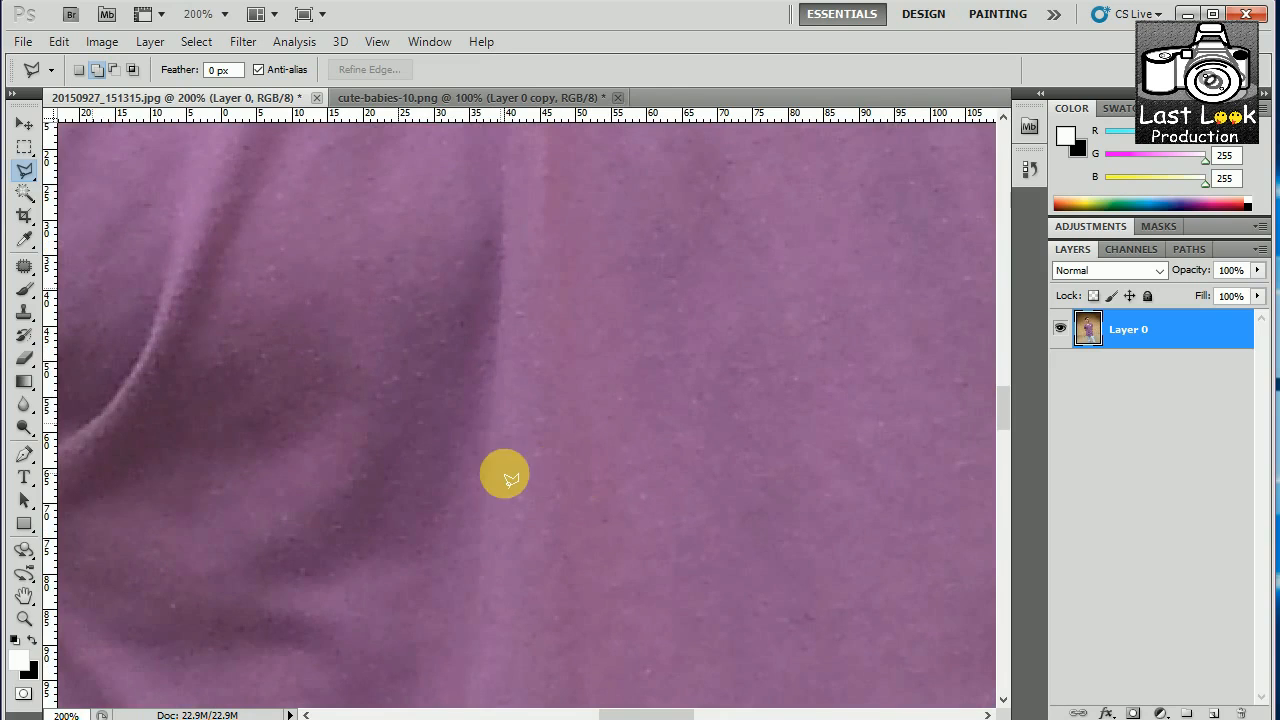
left_click_drag(301, 285, 574, 480)
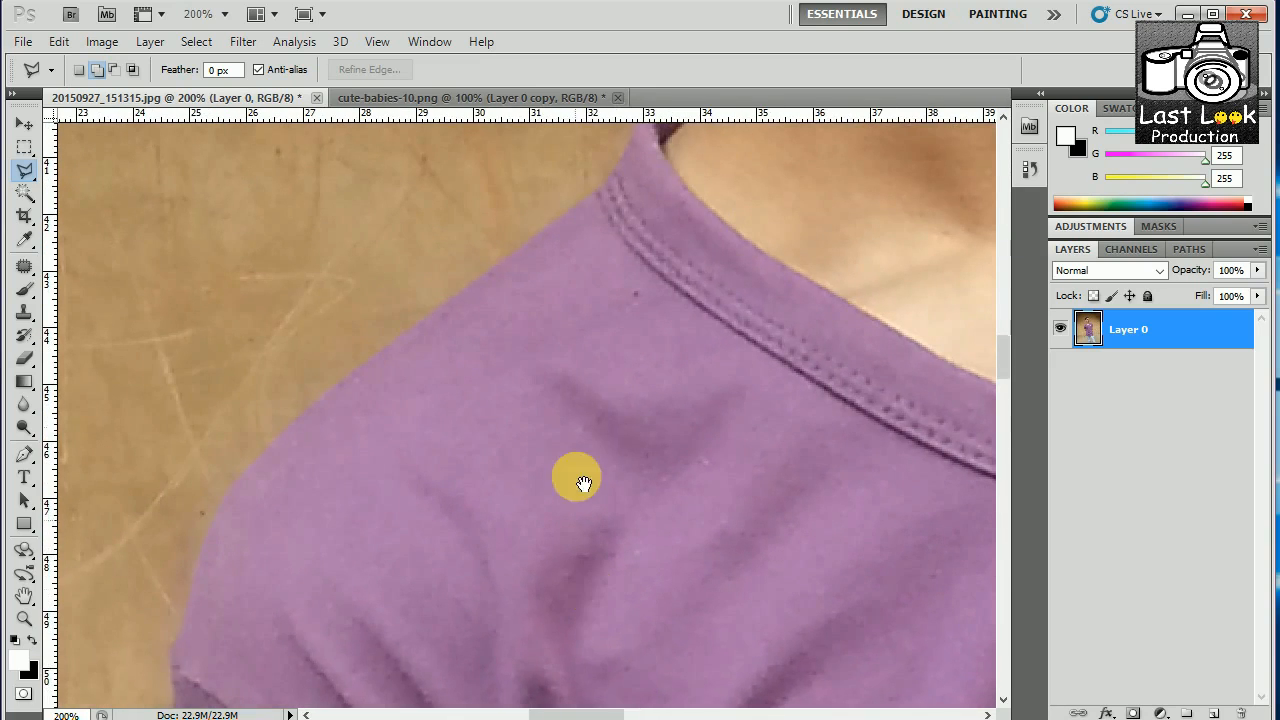
left_click(612, 335)
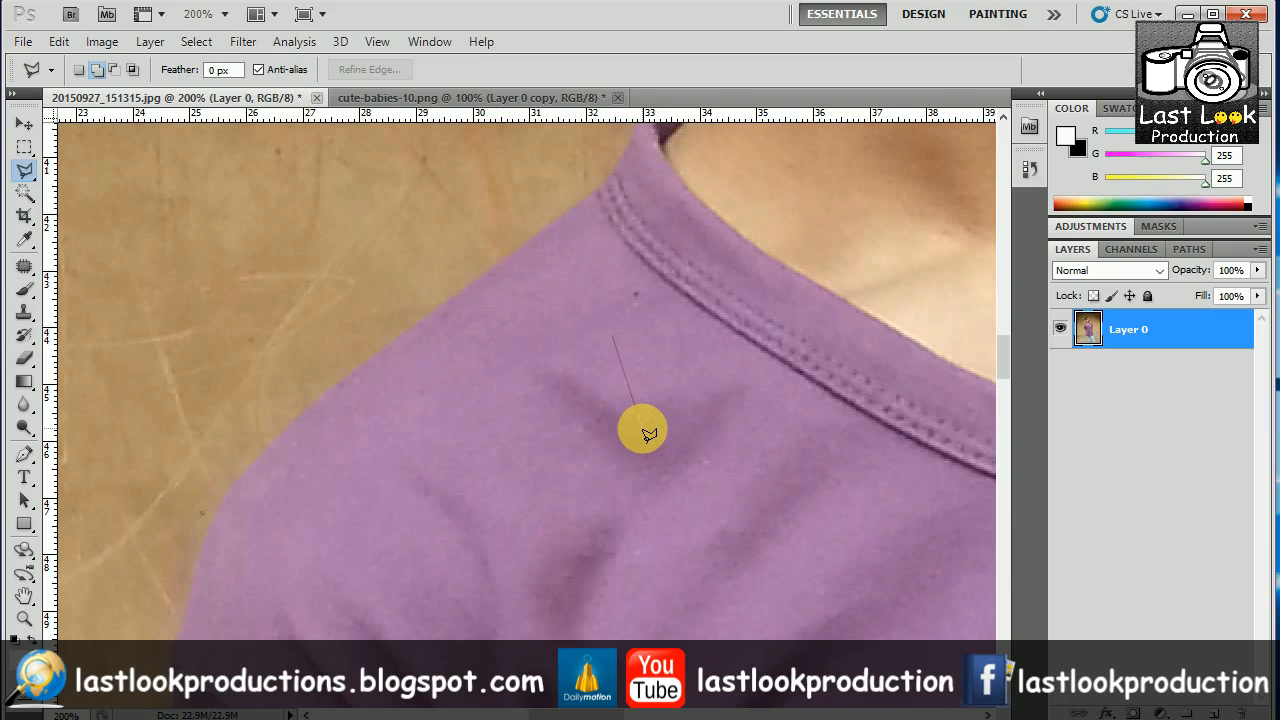
left_click(588, 195)
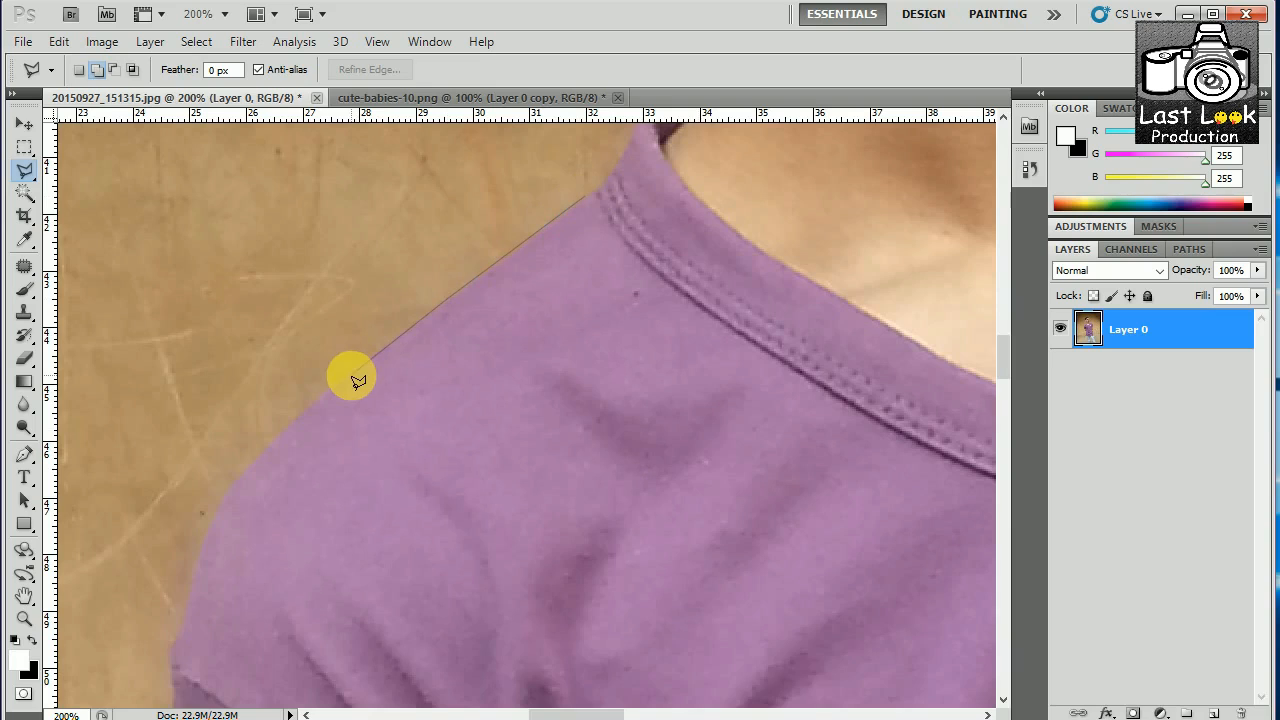
left_click(246, 460)
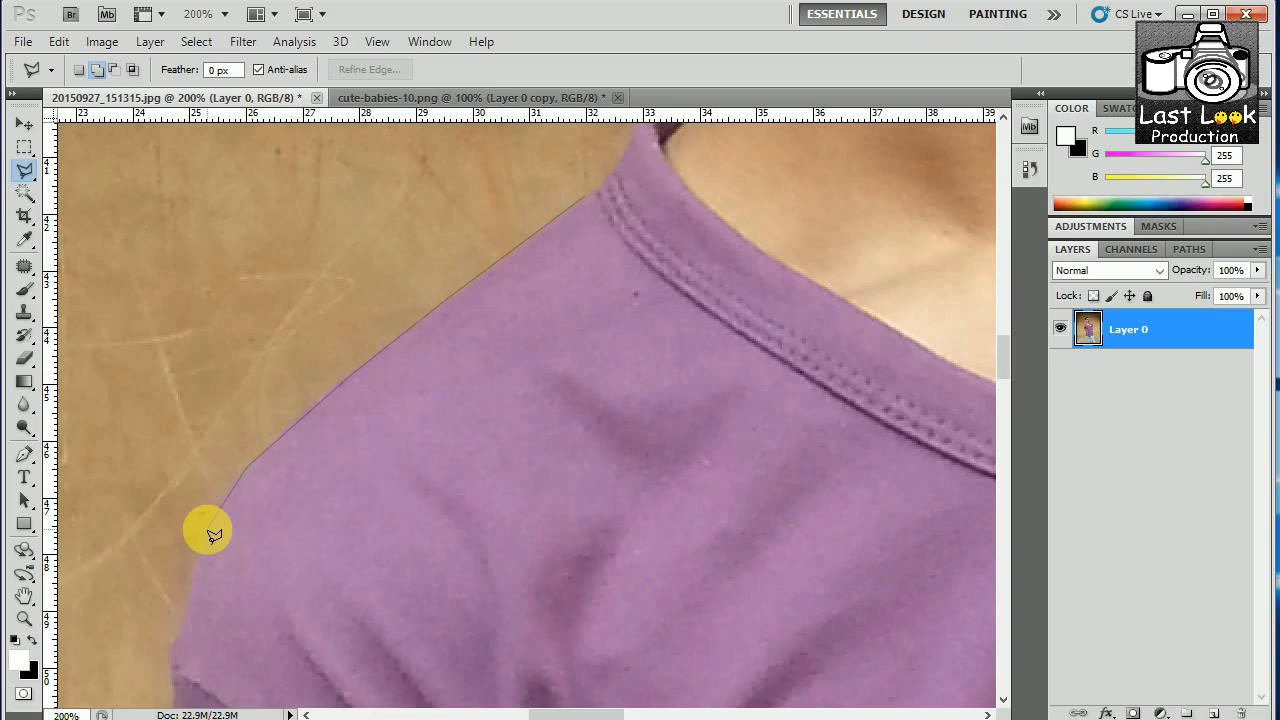
left_click(218, 500)
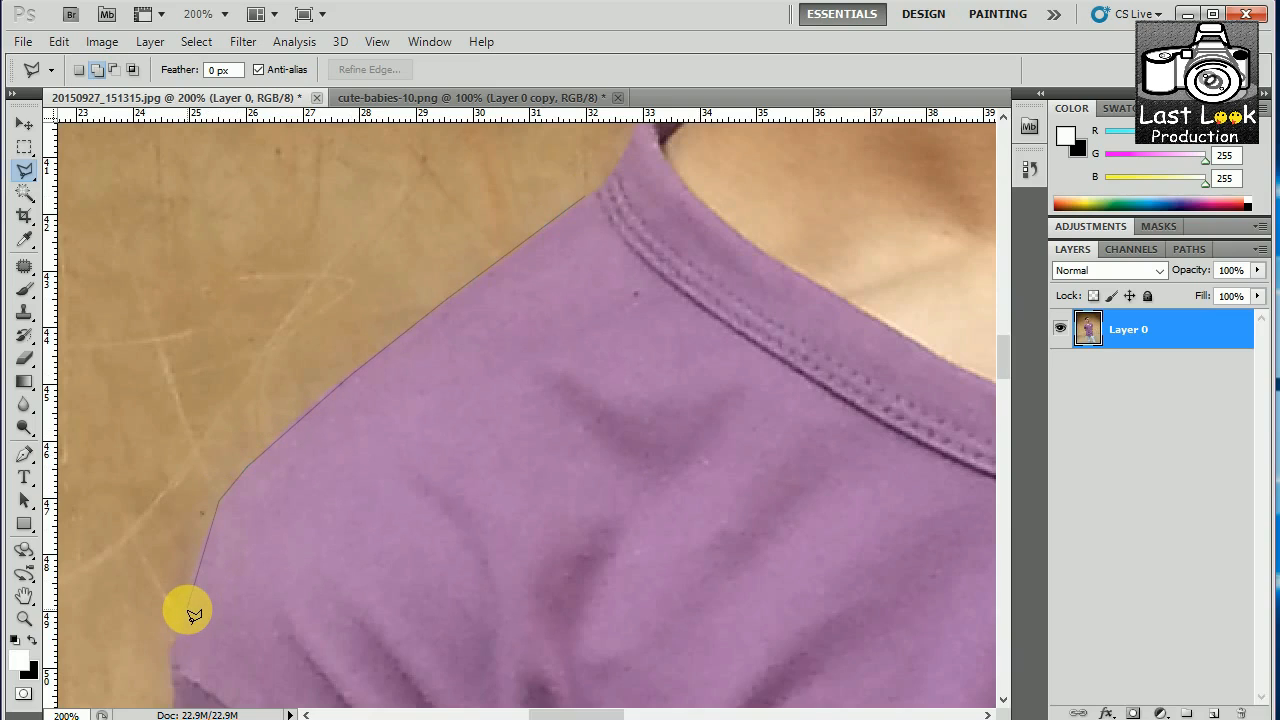
- Continue the Polygonal Lasso outline from the shoulder down the outer edge of the sleeve on the photo's left side
mouse_move(226, 530)
left_mouse_down()
mouse_move(292, 385)
mouse_move(404, 215)
left_mouse_up()
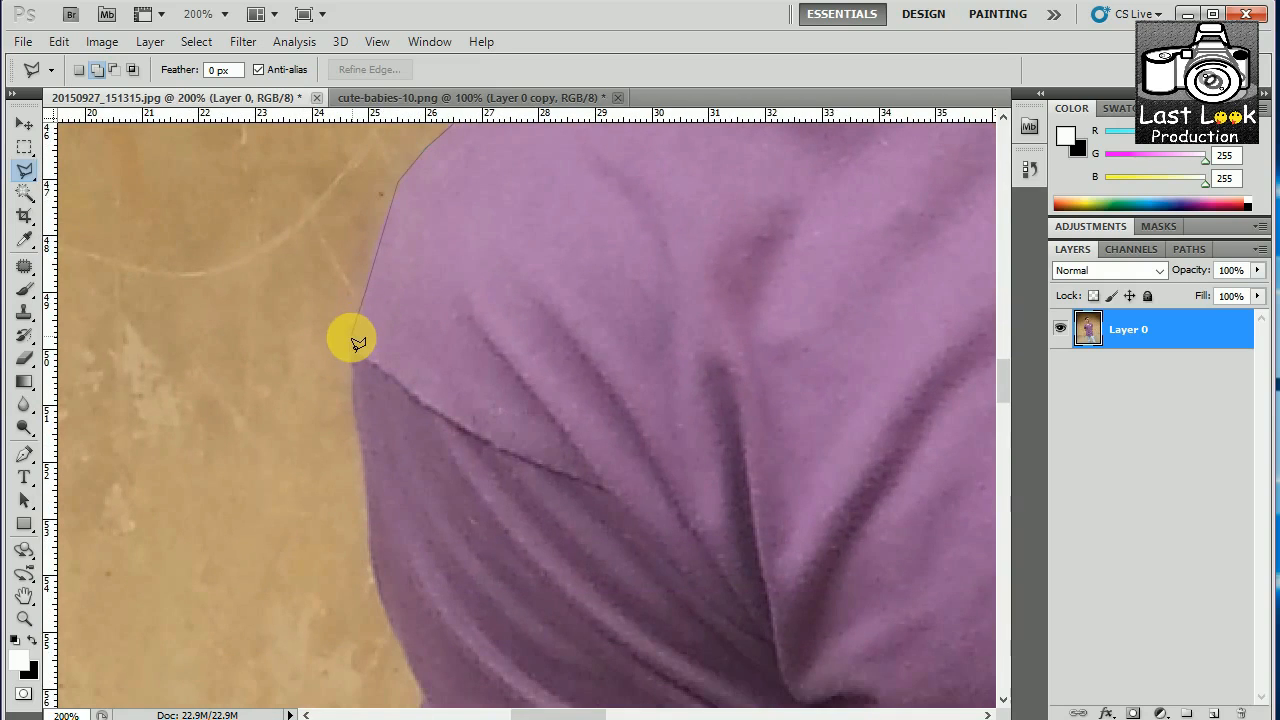
left_click(352, 327)
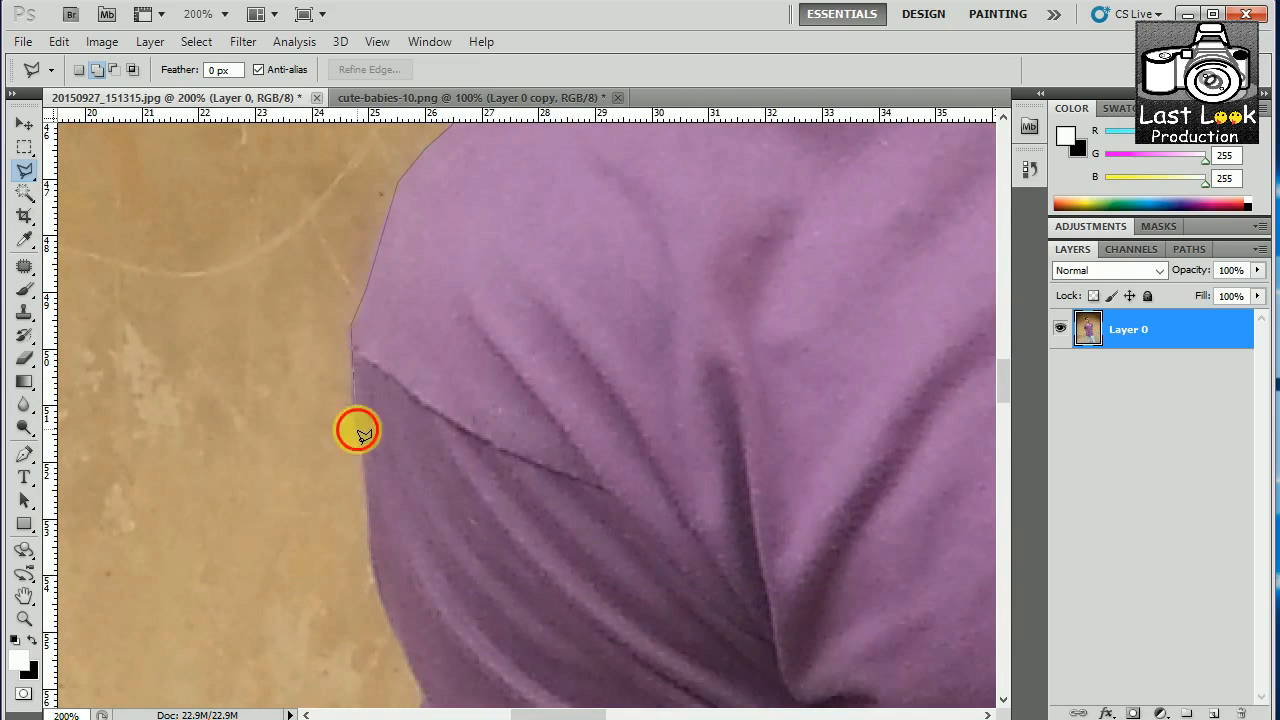
left_click(371, 566)
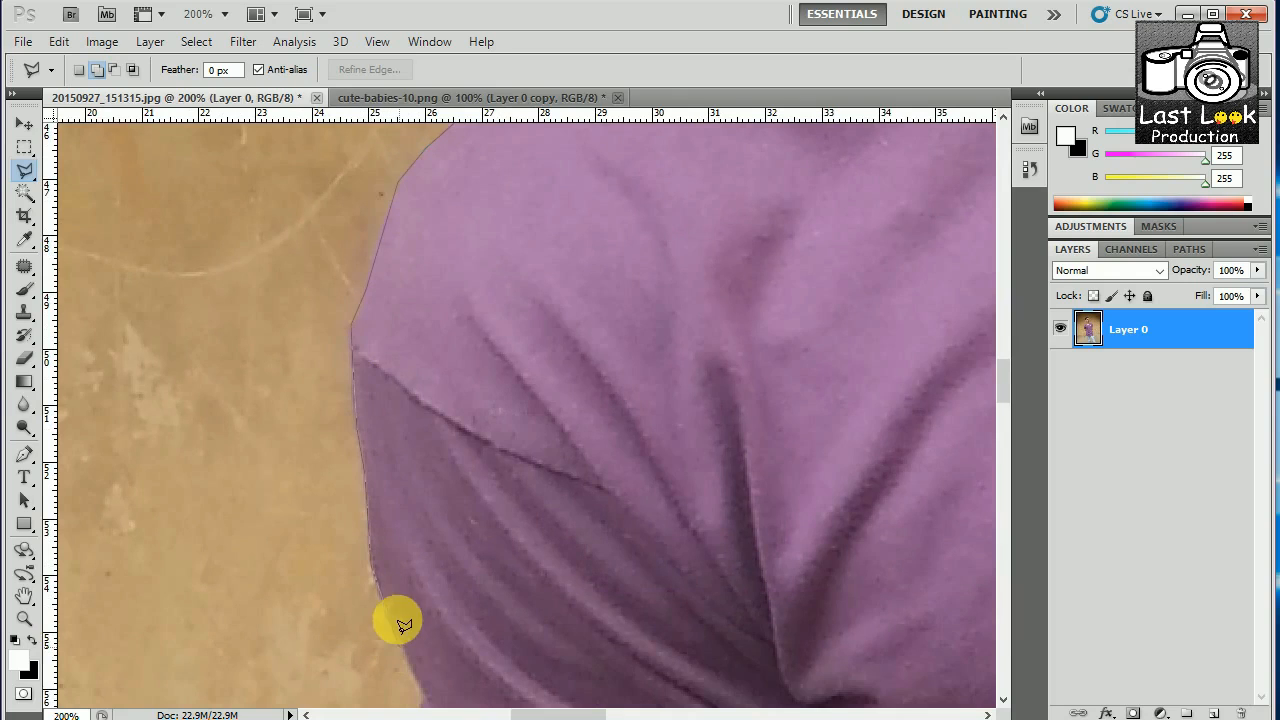
left_click_drag(395, 570, 380, 277)
left_click(406, 446)
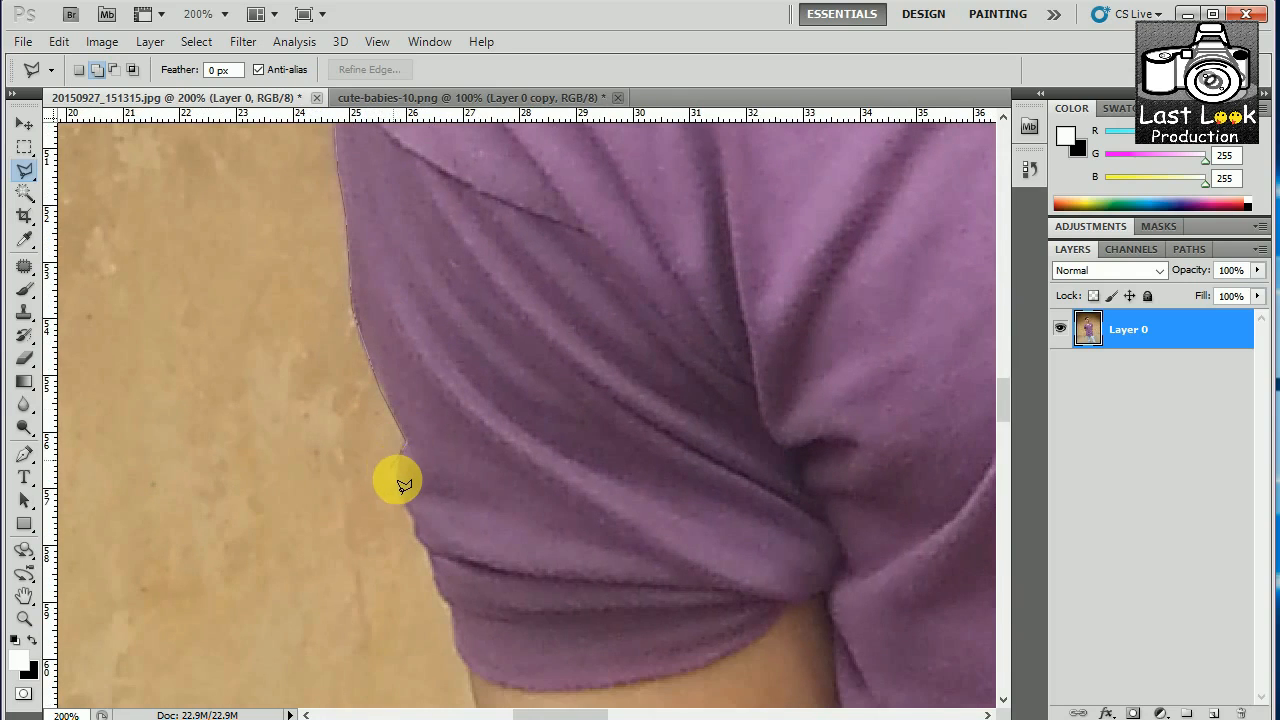
- Trace the lasso outline closely around the folds on the outer edge of the sleeve's rolled cuff
left_click(398, 484)
left_click(416, 522)
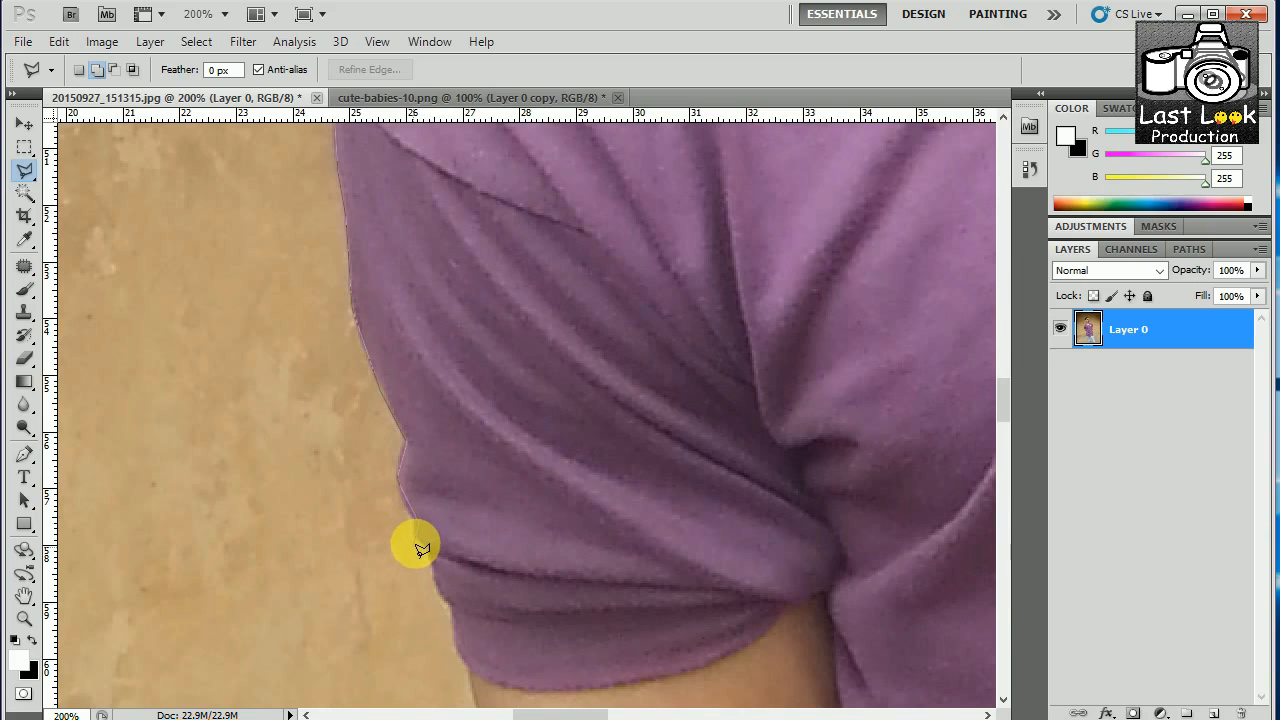
left_click(419, 540)
left_click(436, 563)
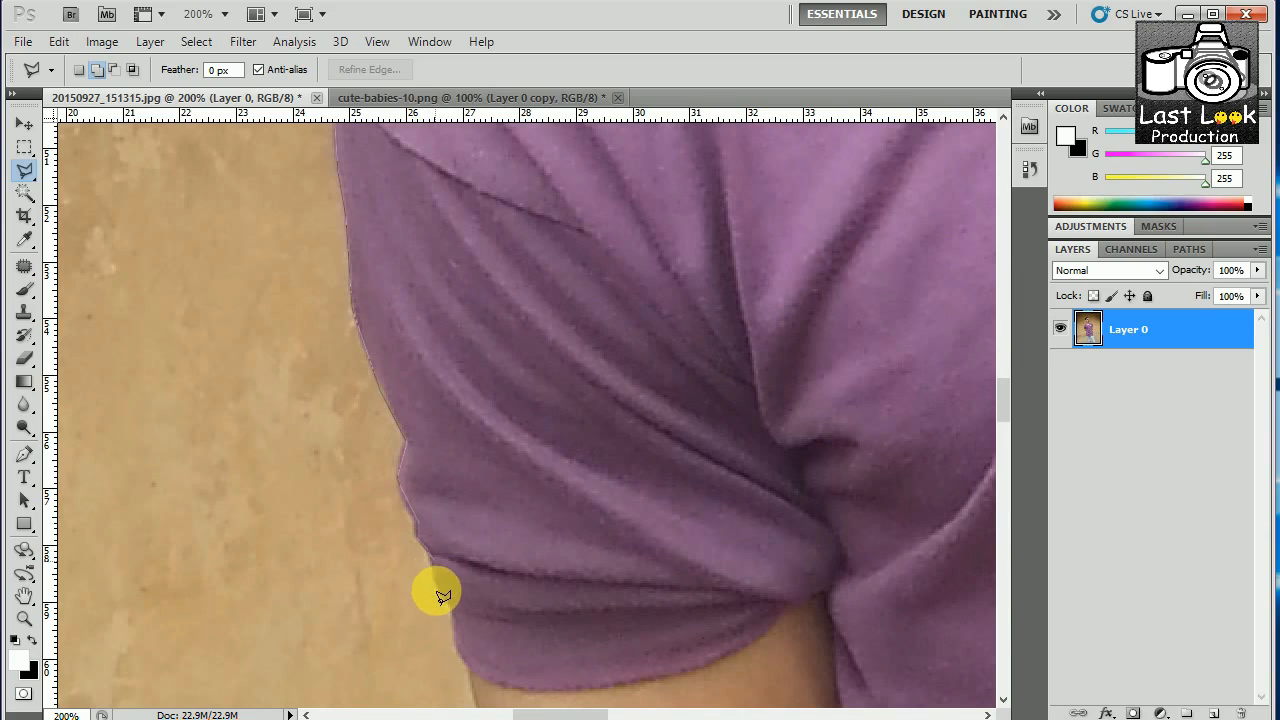
left_click(454, 609)
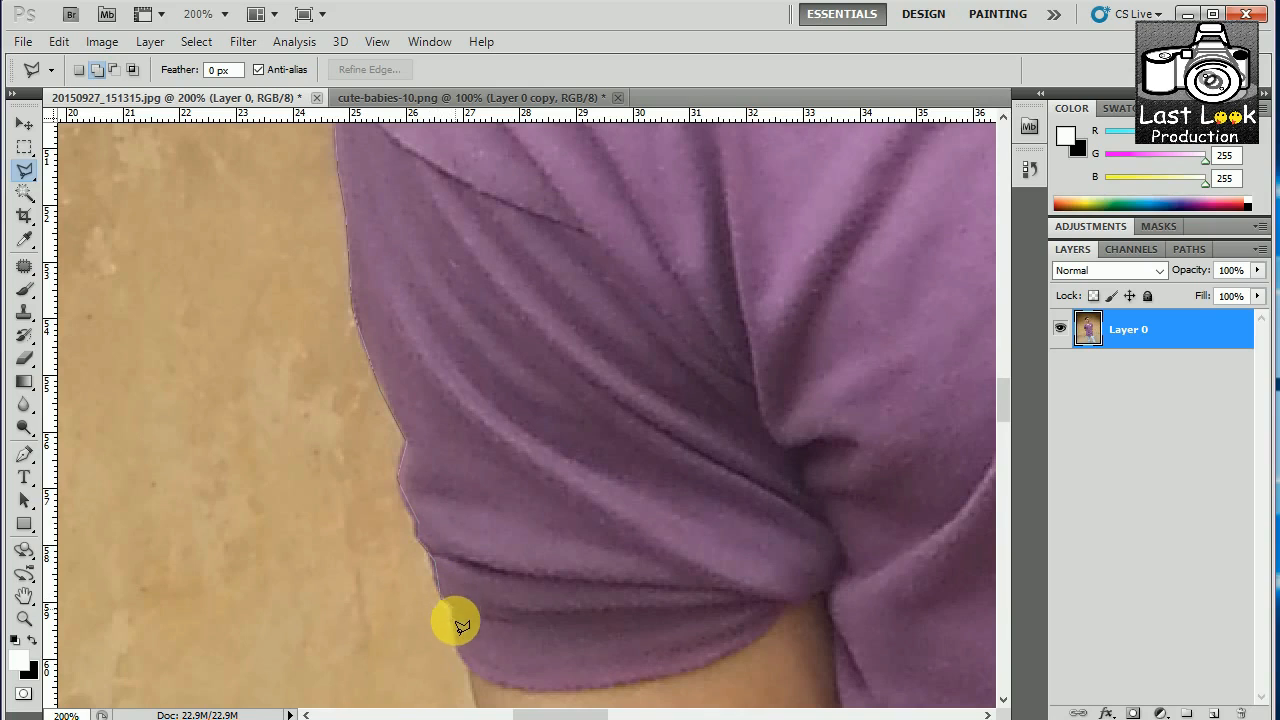
left_click(458, 654)
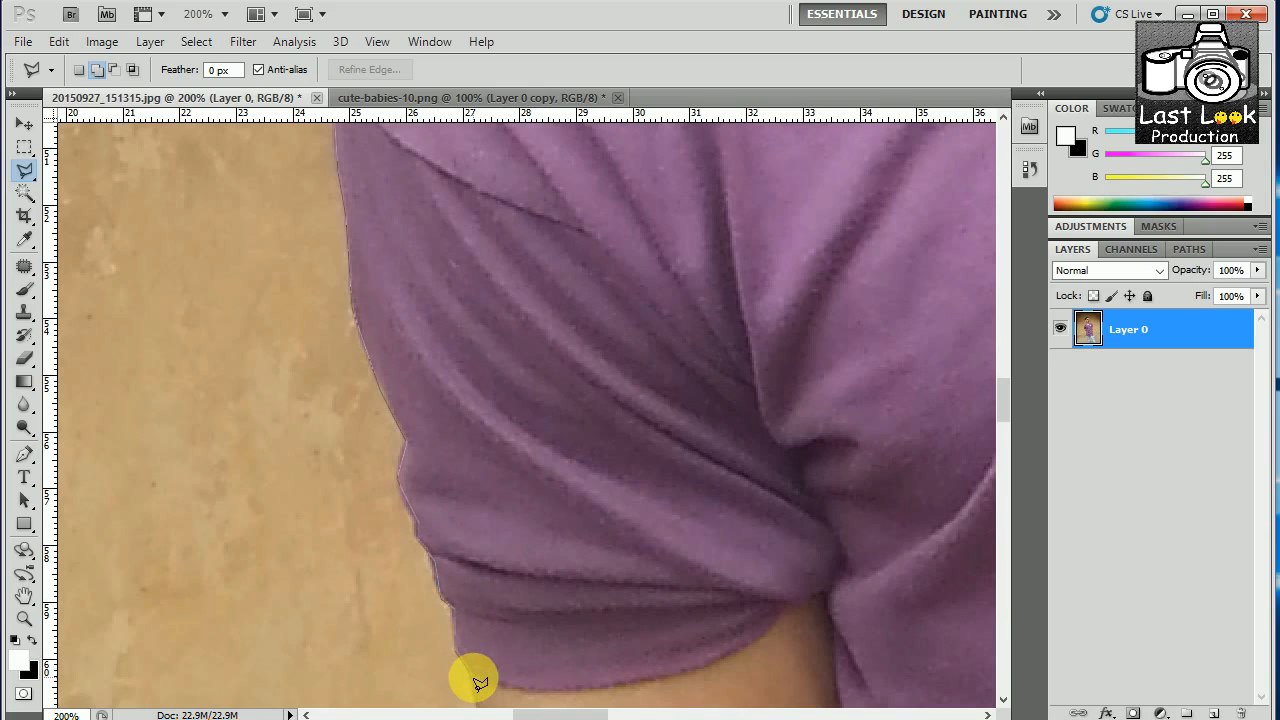
- Trace the outline around the corner of the cuff and along the sleeve hem to the armpit
left_click(473, 681)
left_click(541, 691)
left_click(668, 683)
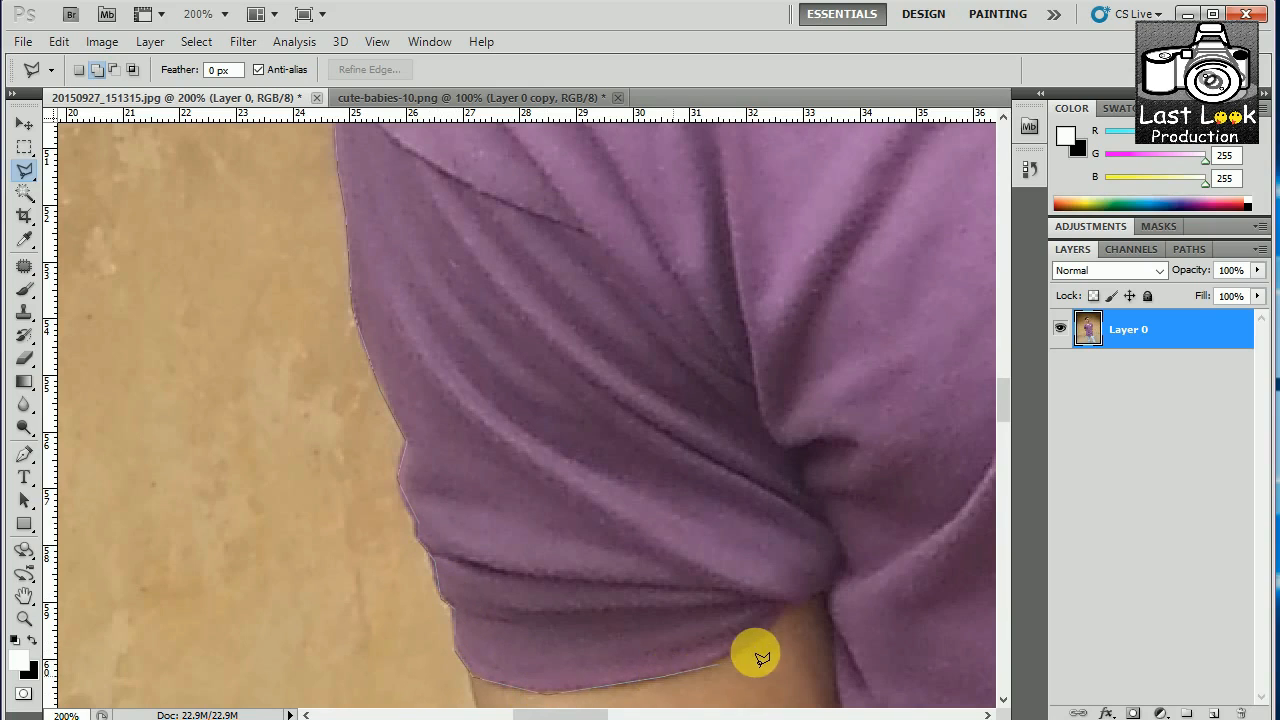
left_click(790, 604)
left_click(827, 596)
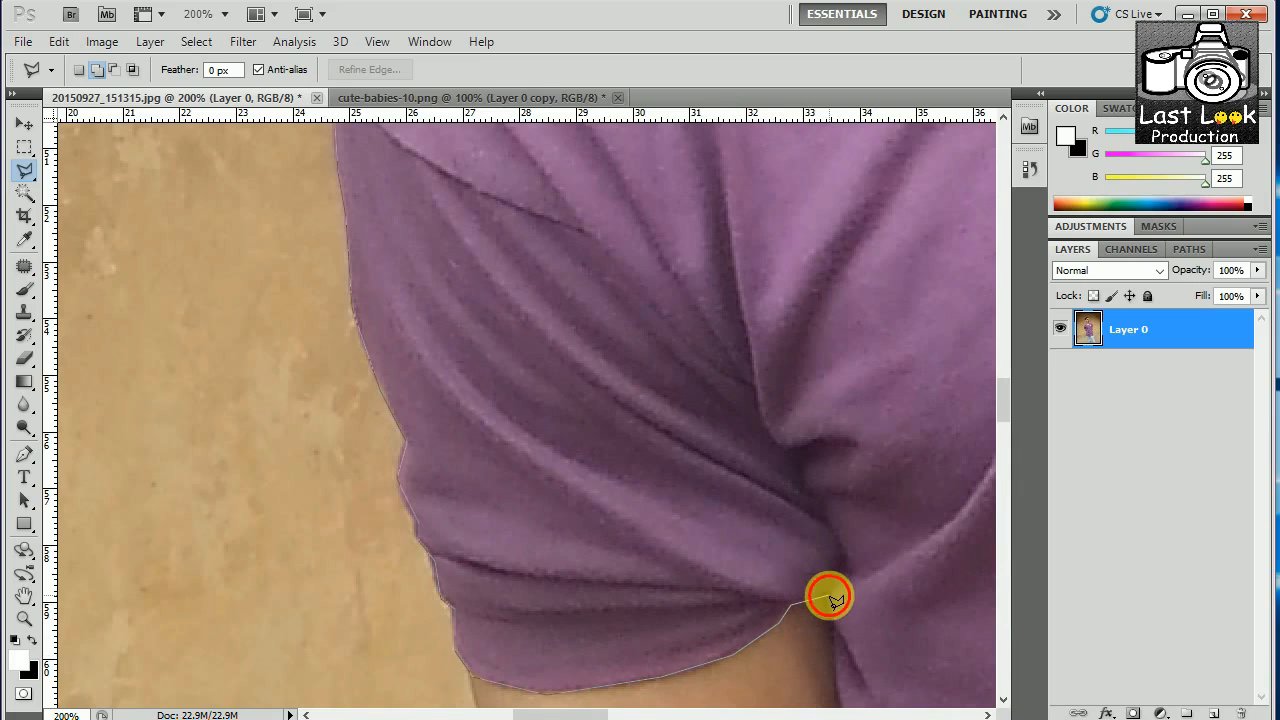
- Extend the outline from the armpit down the shirt's side edge along the upper arm
left_click(837, 672)
key("space")
left_click_drag(829, 597, 797, 246)
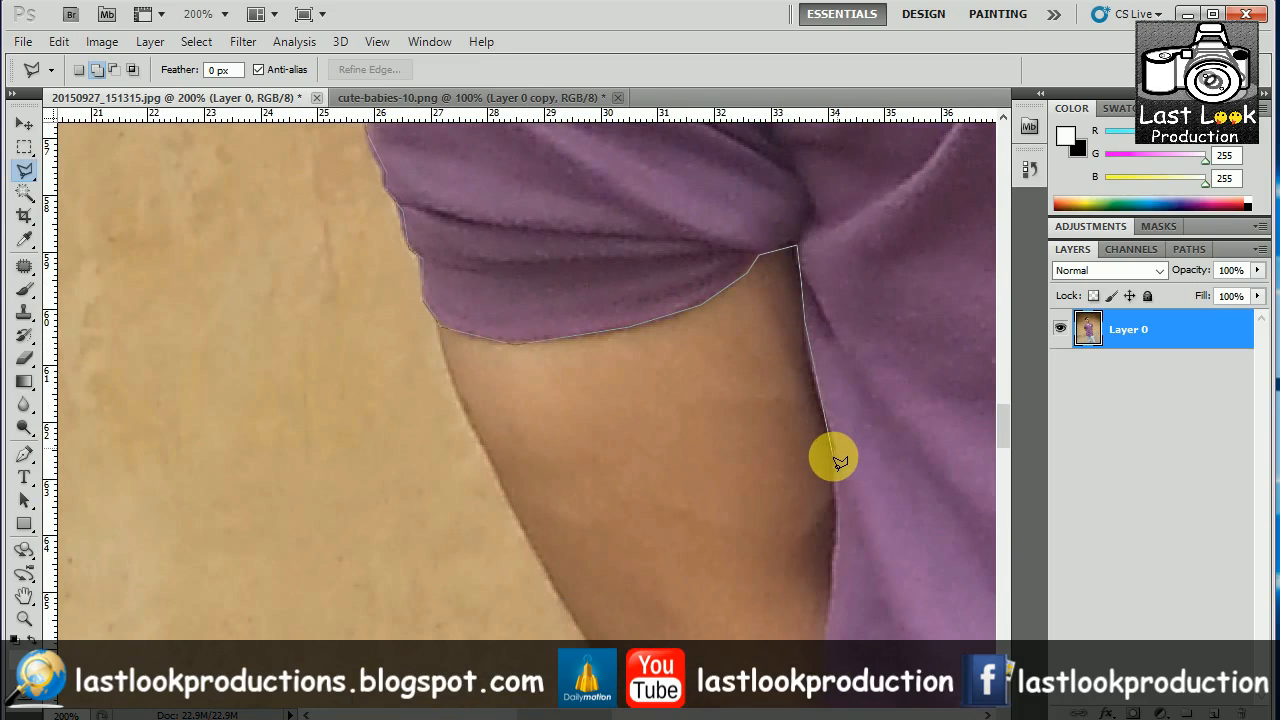
left_click(836, 457)
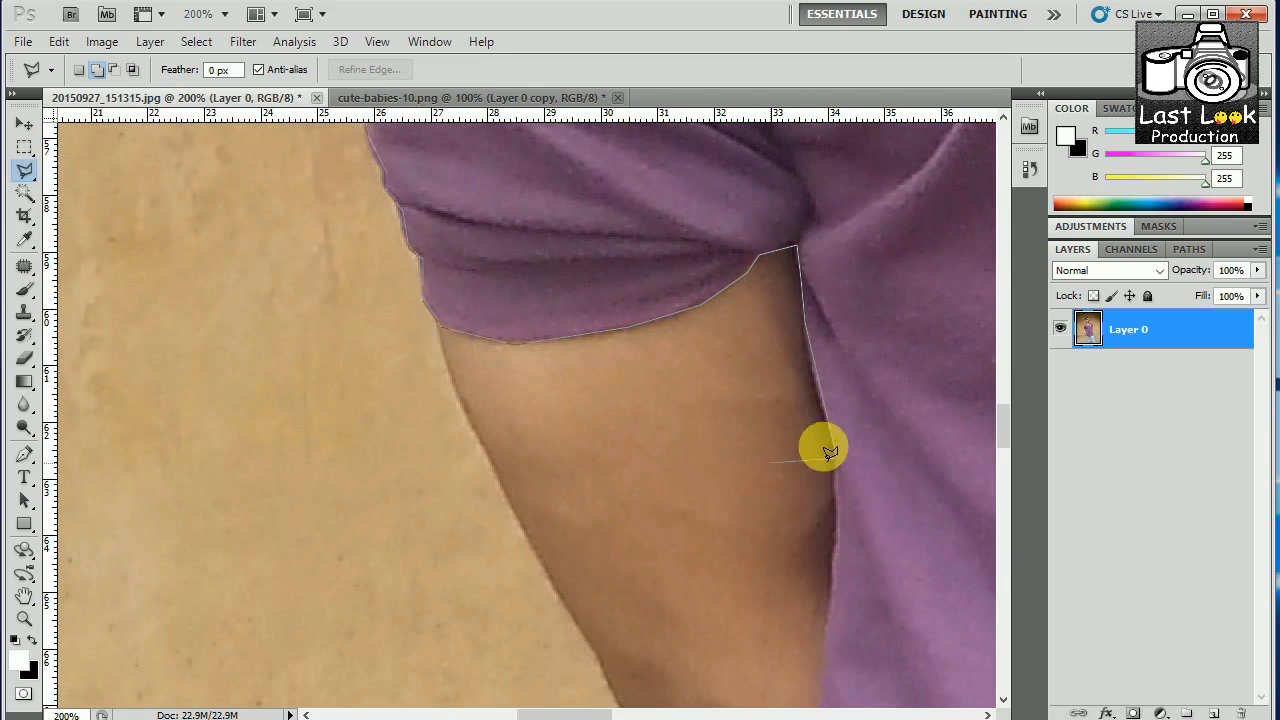
- Place two stray lasso points inside the shirt and remove the last points of the outline again
left_click(914, 554)
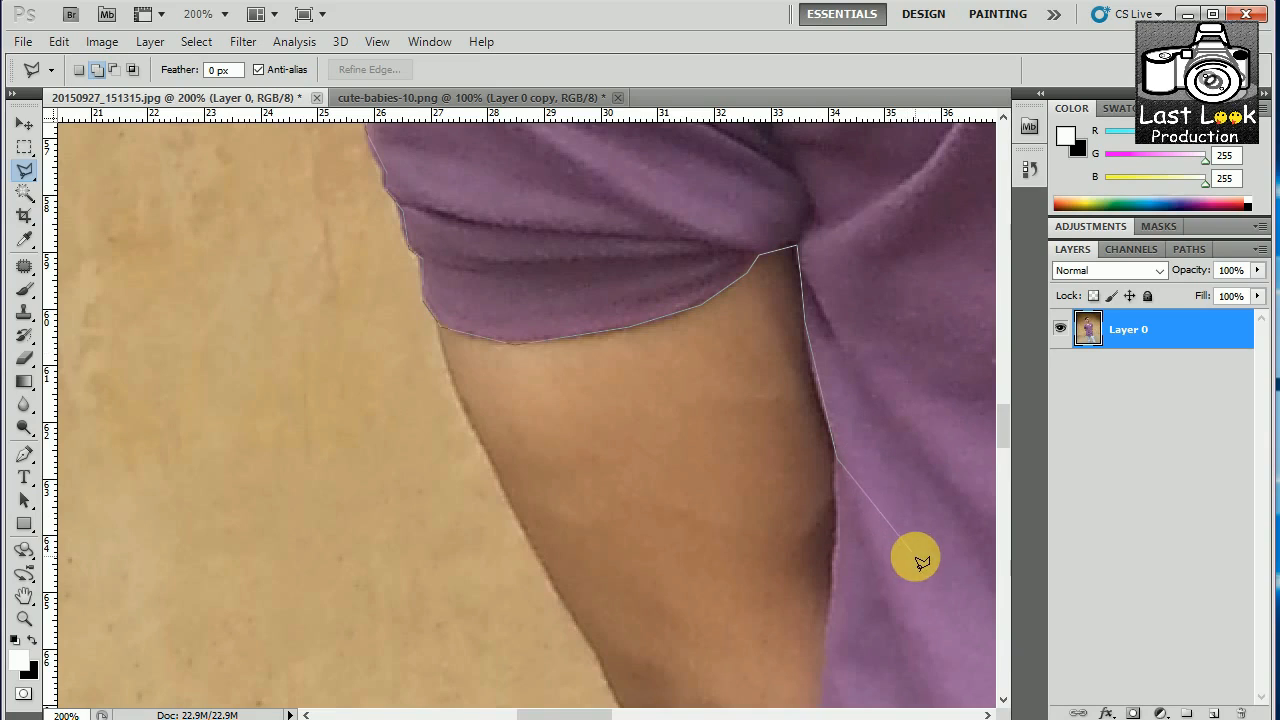
left_click(847, 645)
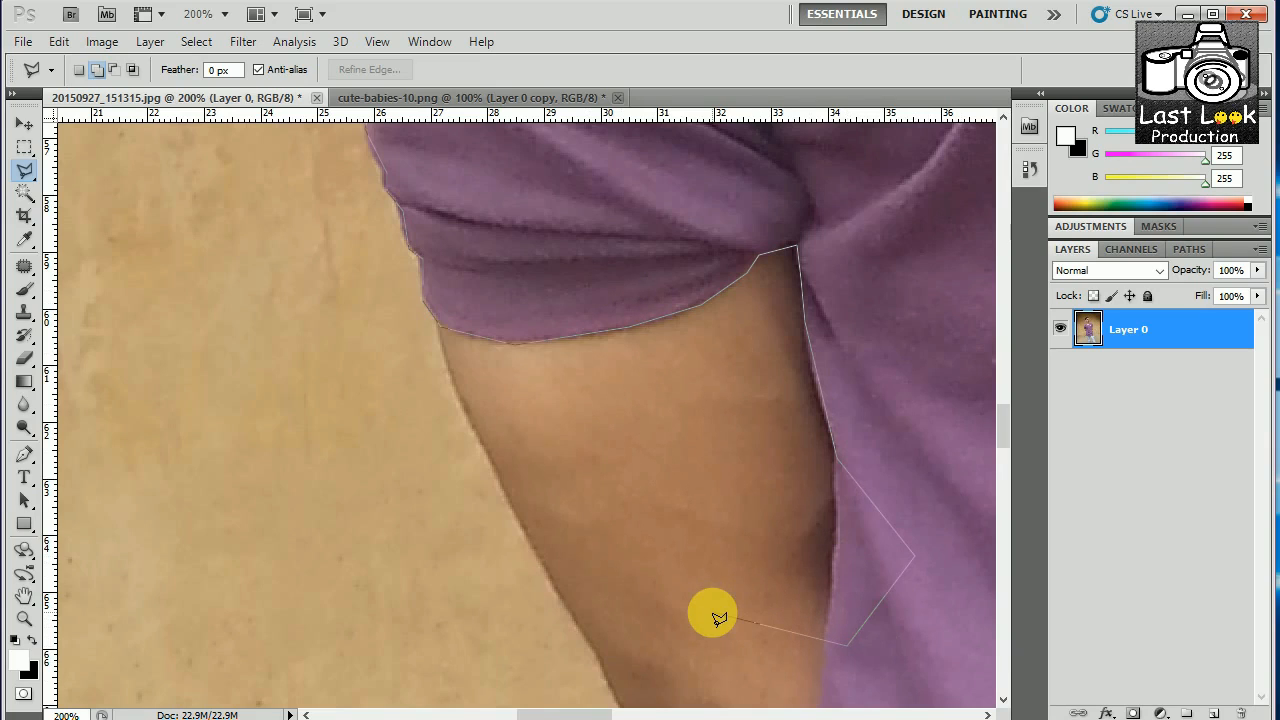
key("BackSpace")
key("BackSpace")
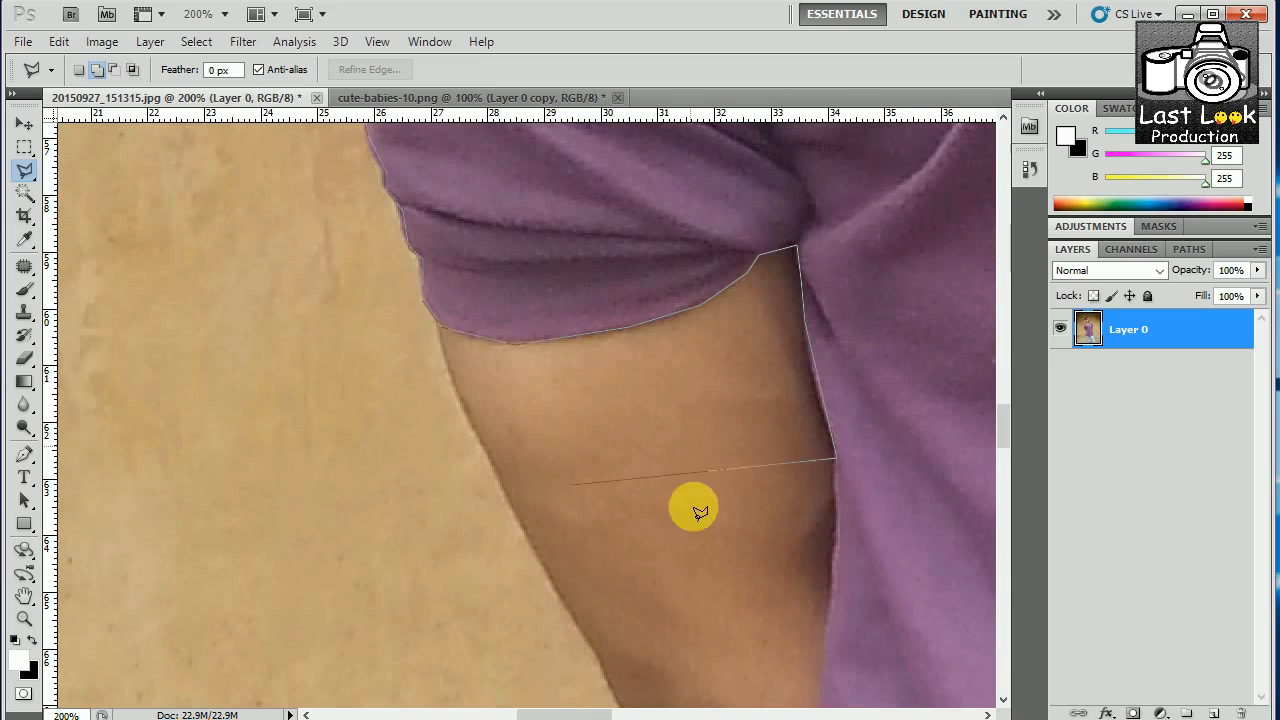
key("BackSpace")
- Retrace the shirt's side edge from below the armpit down along the inner arm toward the elbow
left_click(805, 322)
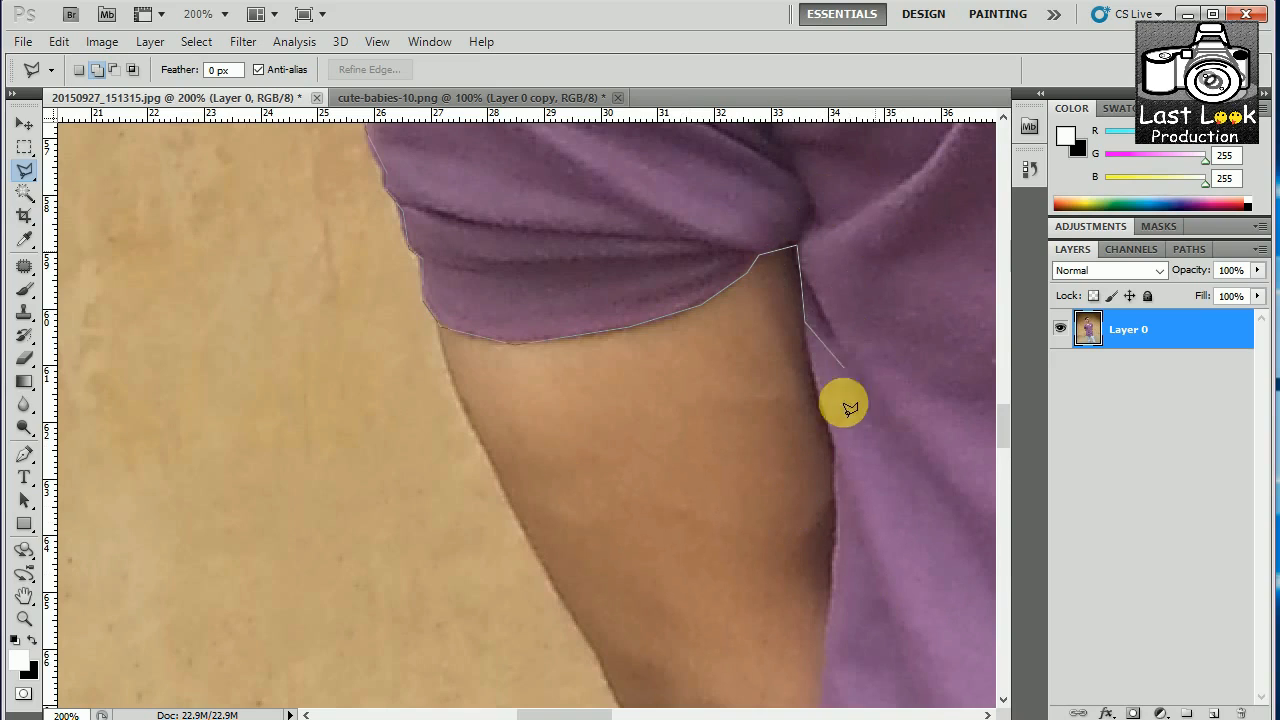
left_click(834, 451)
left_click(836, 525)
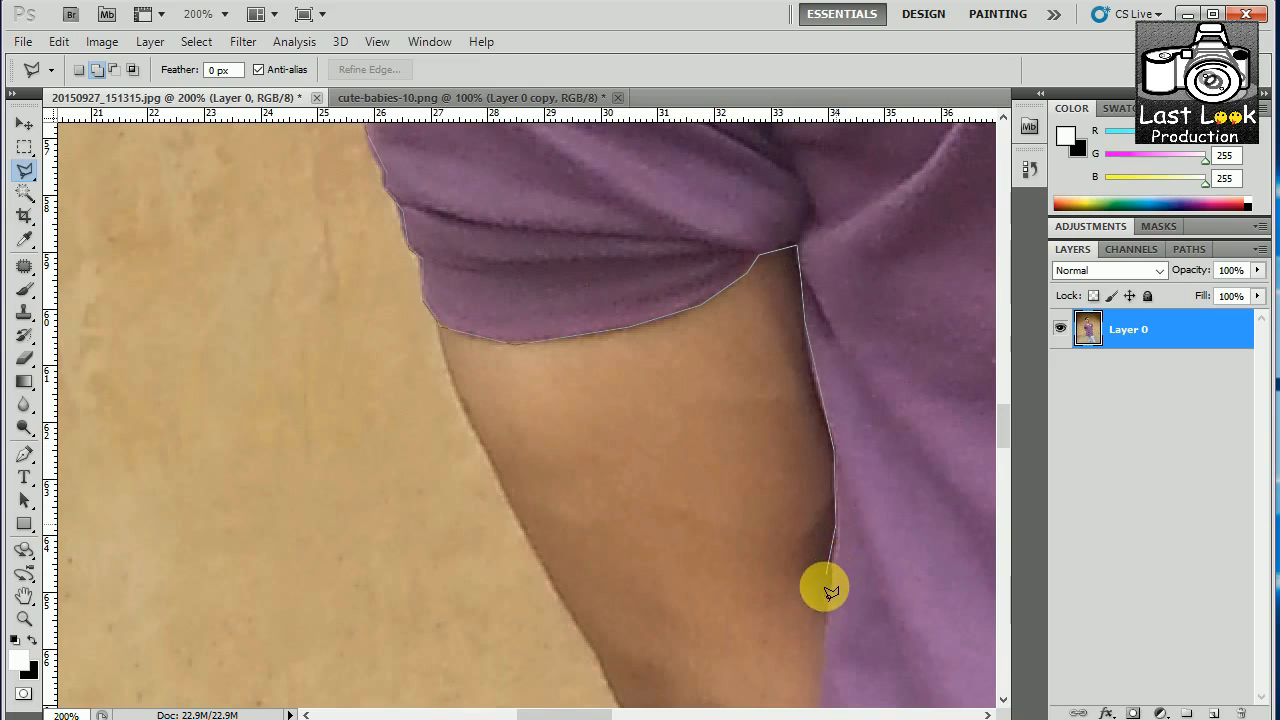
left_click_drag(830, 630, 760, 294)
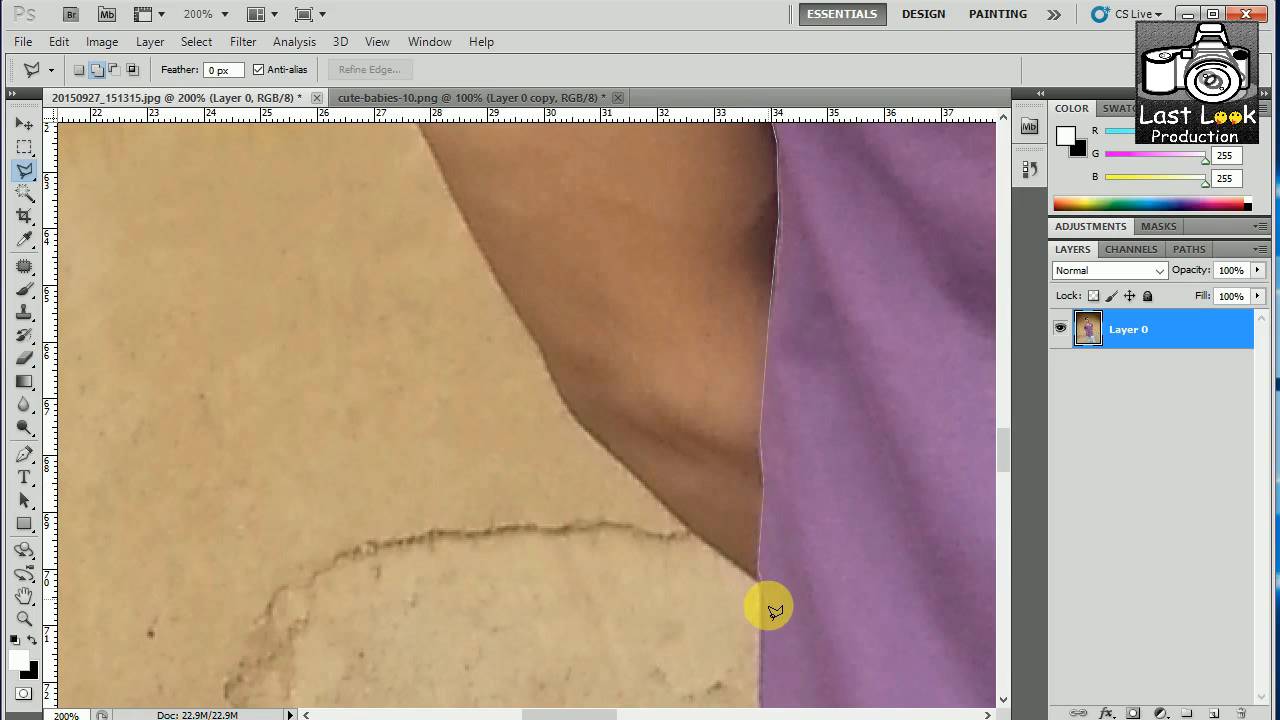
- Continue the outline down the shirt's side against the wall, following the inward curve at the waist fold
scroll(769, 262, "down", 3)
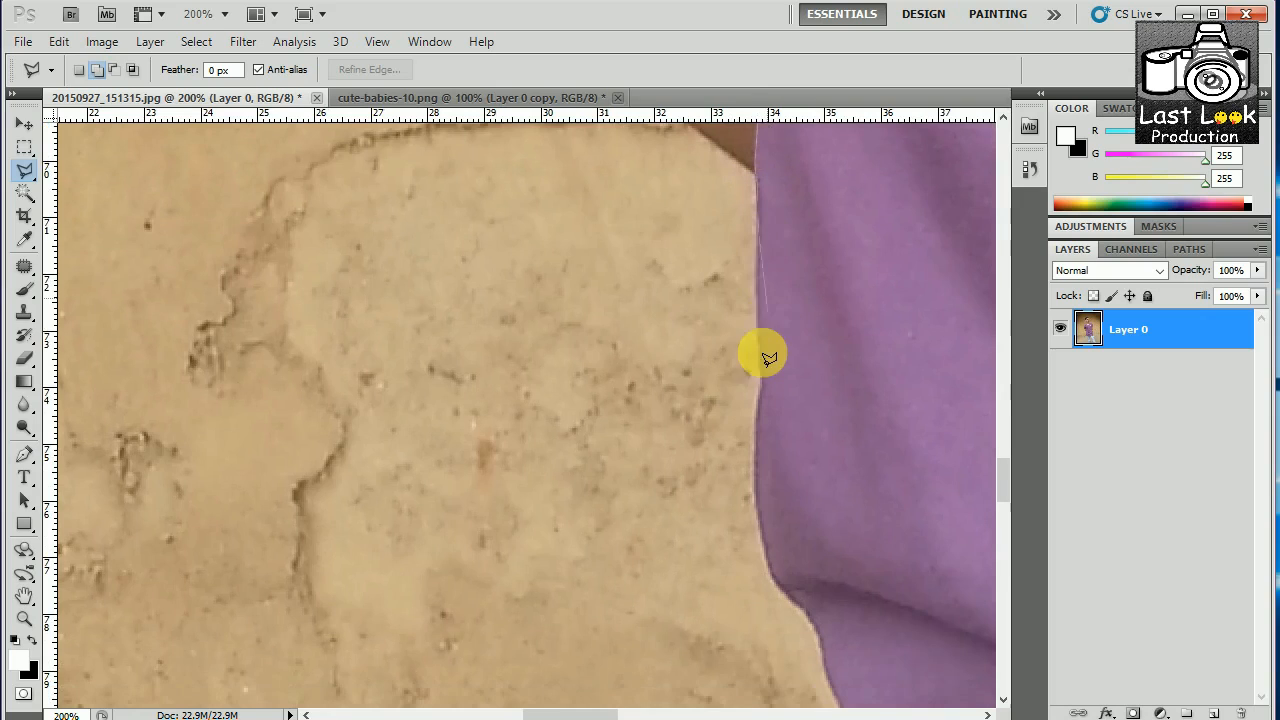
left_click(763, 374)
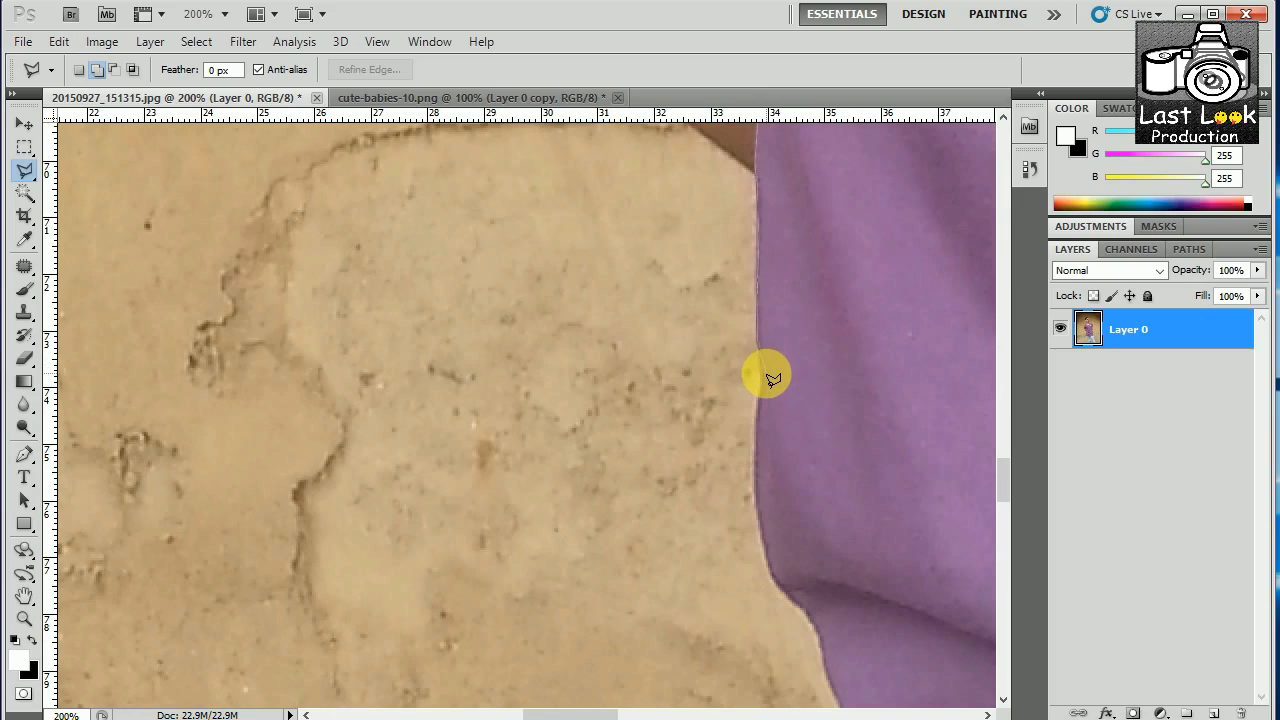
left_click(761, 527)
left_click(778, 588)
left_click(811, 618)
mouse_move(814, 623)
left_mouse_down()
mouse_move(642, 241)
mouse_move(653, 270)
left_mouse_up()
left_click(667, 328)
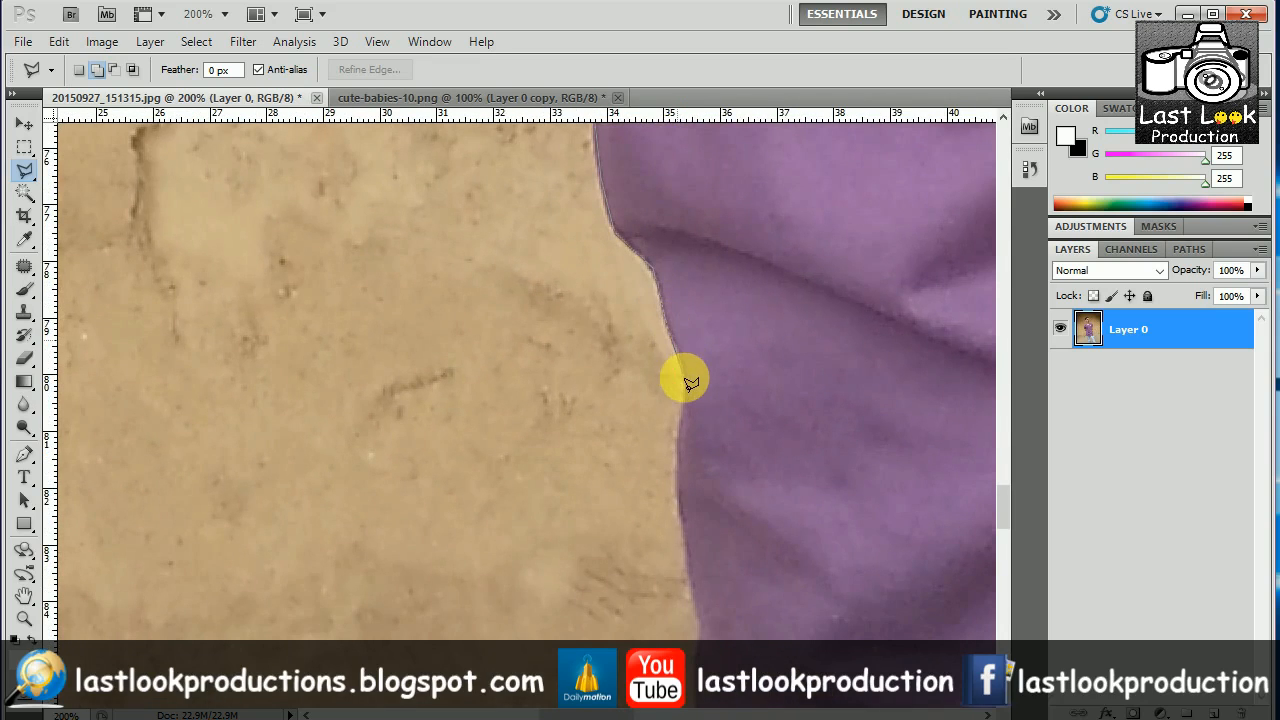
left_click(686, 382)
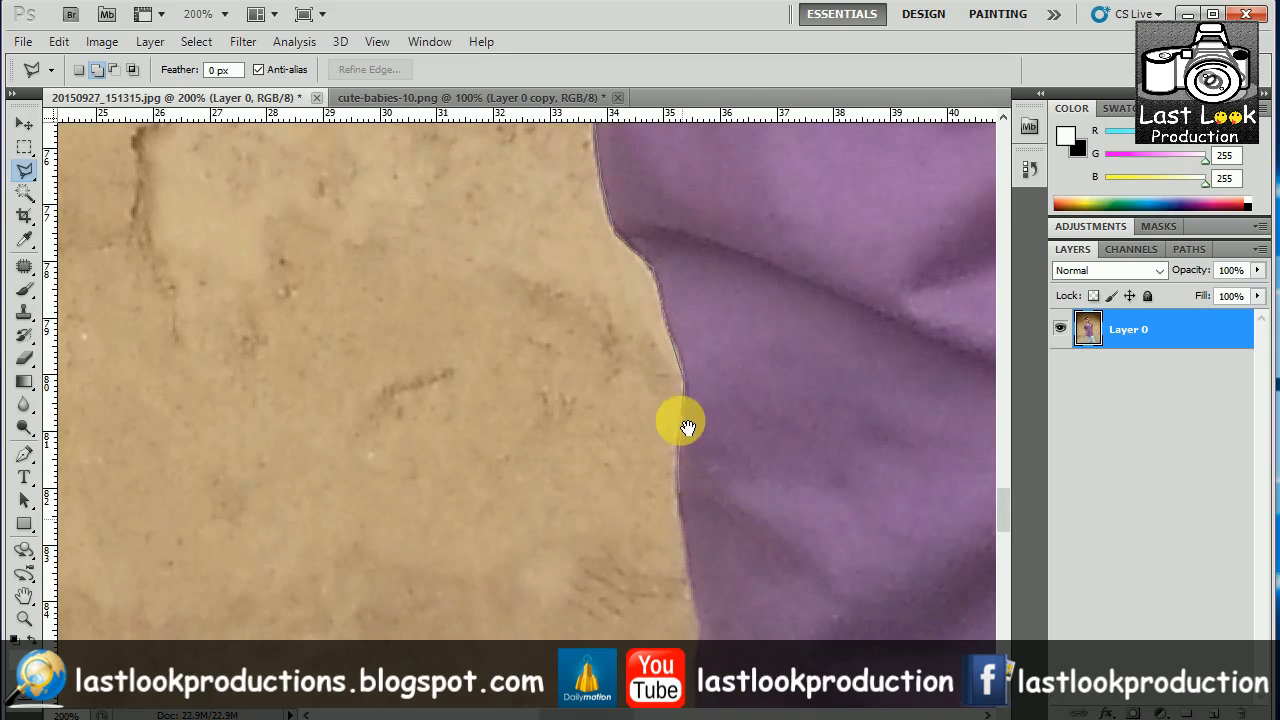
- Trace the lowest part of the shirt's side edge around to the rounded corner above the jeans
left_click_drag(686, 477, 673, 332)
left_click(676, 391)
left_click(688, 433)
left_click(684, 494)
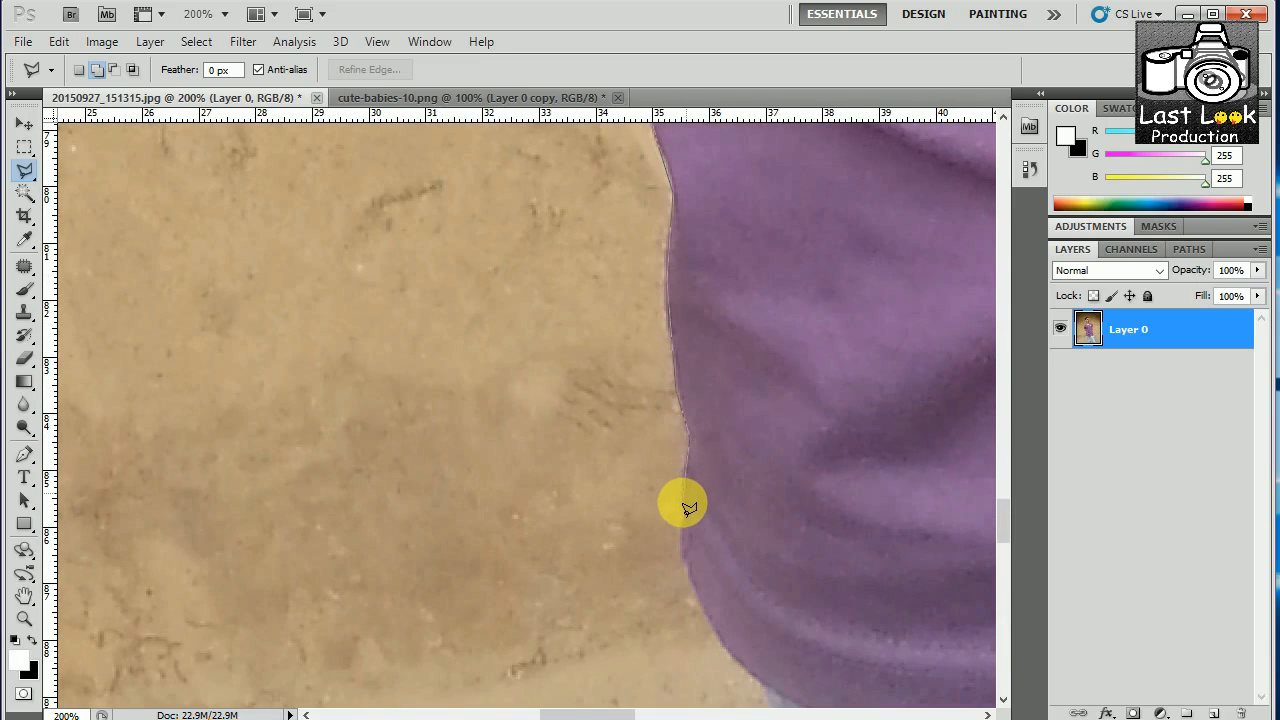
left_click(685, 555)
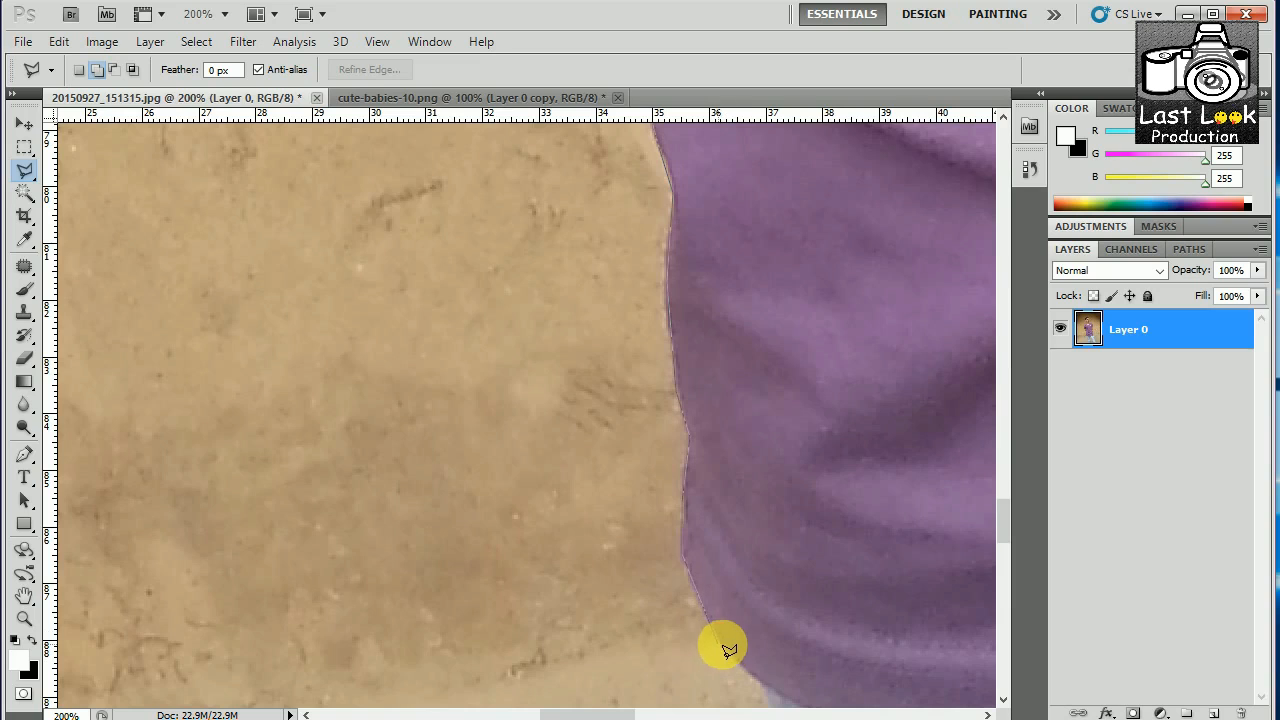
left_click(719, 644)
- Trace the outline along the shirt's bottom hem above the jeans, from the rounded corner to just past the crotch
key("space")
left_click_drag(746, 651, 523, 351)
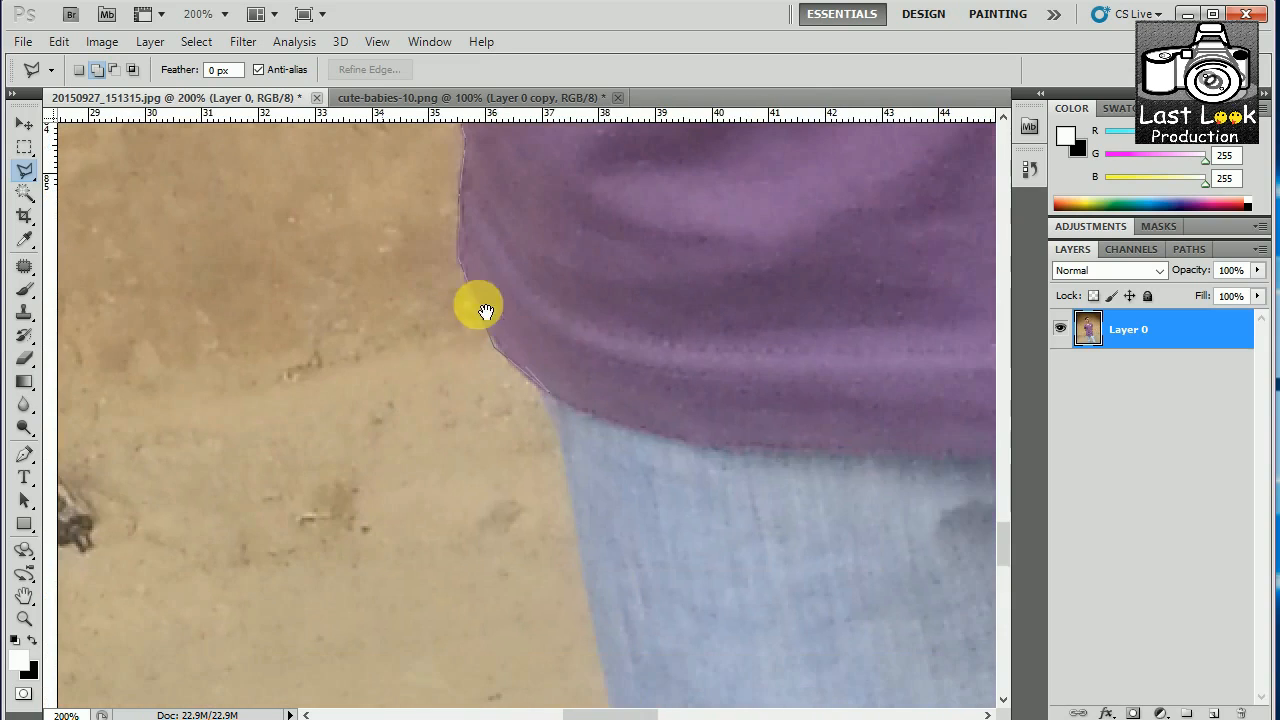
left_click(588, 413)
left_click(692, 442)
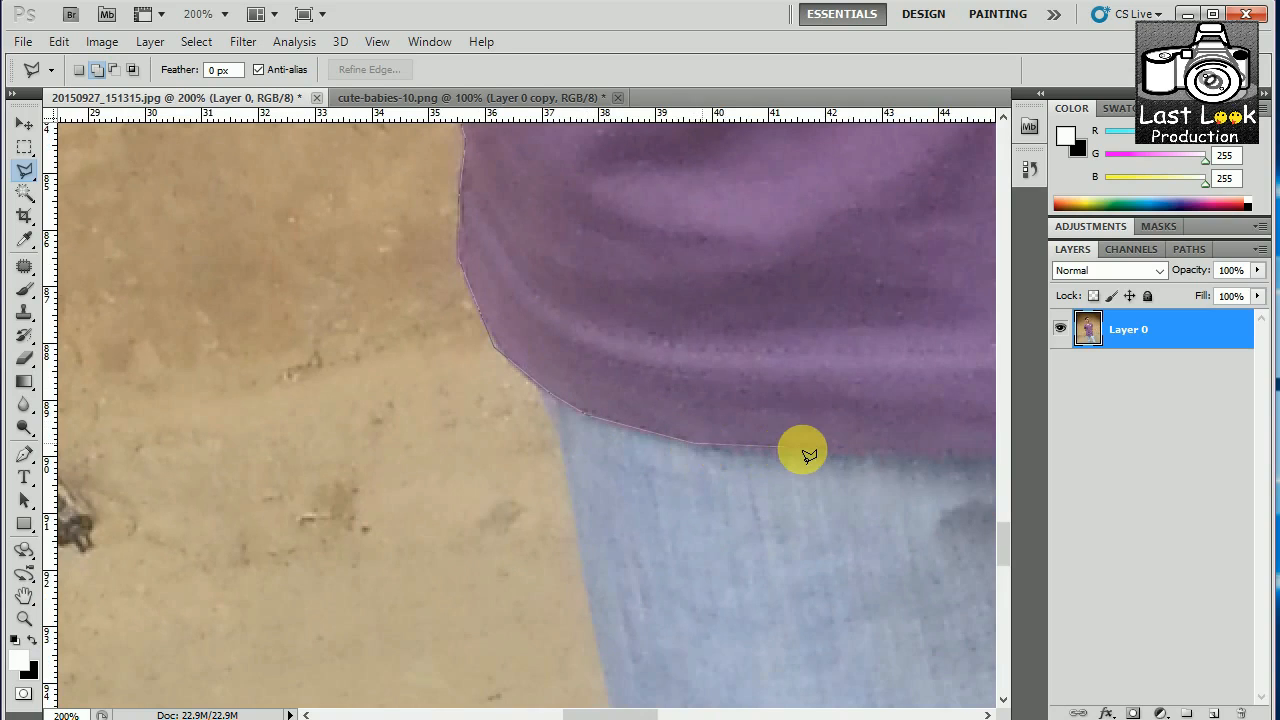
left_click_drag(866, 451, 580, 437)
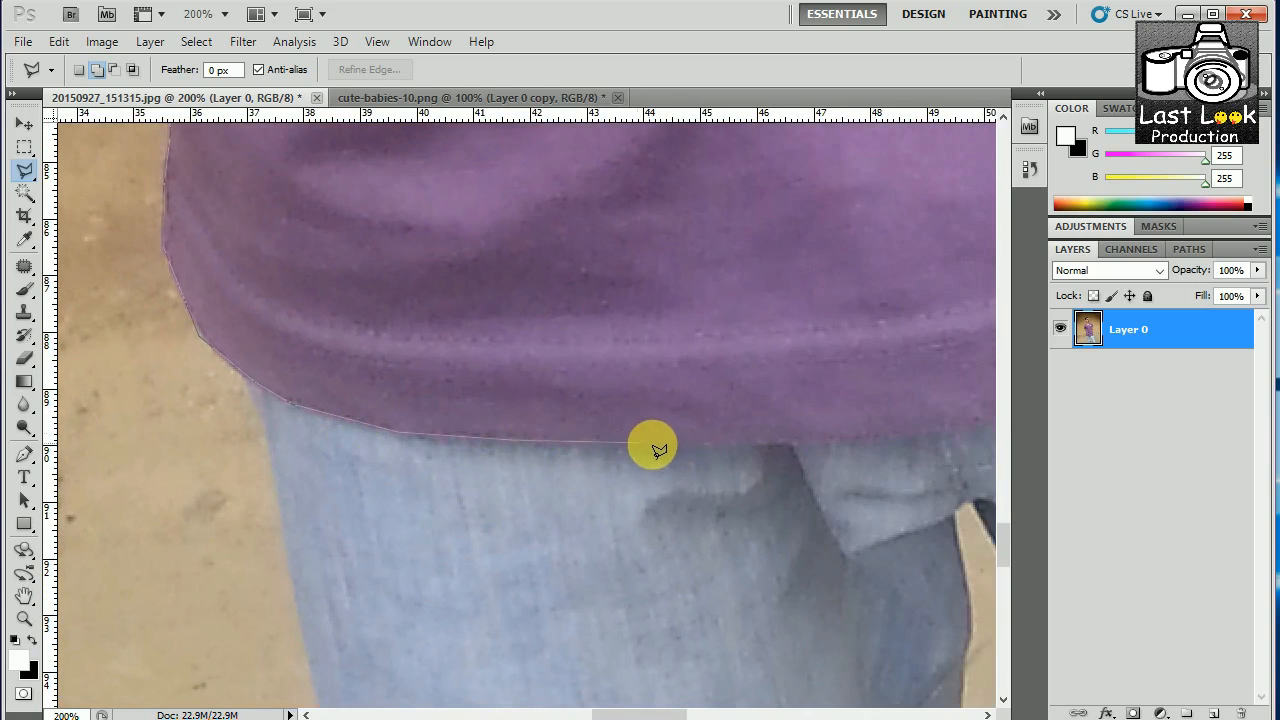
left_click(795, 447)
left_click_drag(871, 437, 714, 429)
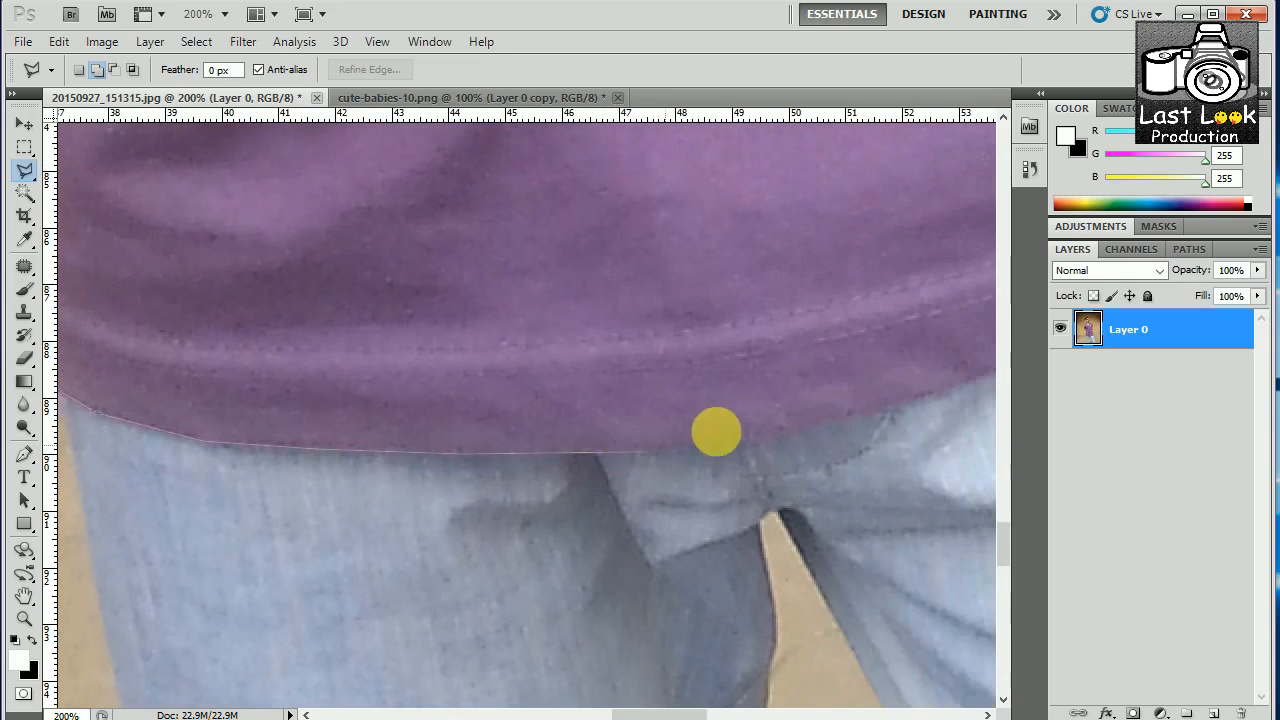
left_click(752, 442)
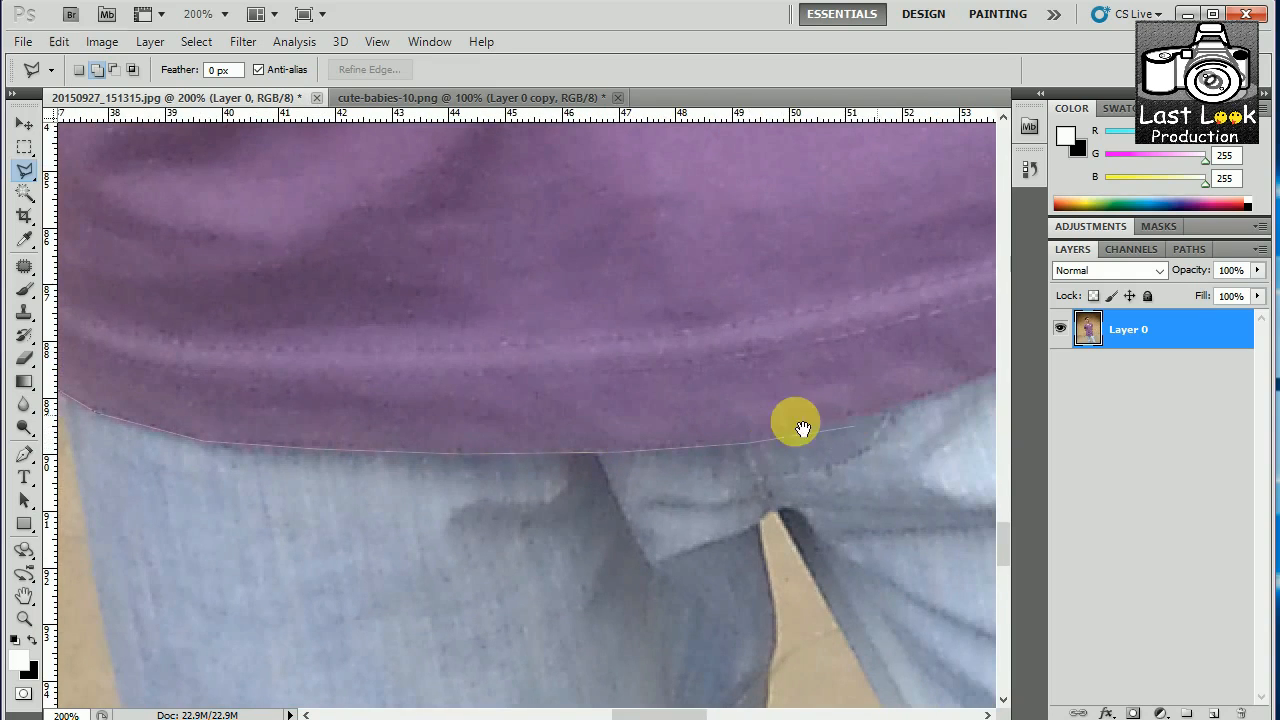
- Continue the outline up the rising part of the hem to the shirt's corner on the photo's right side
left_click_drag(920, 408, 745, 428)
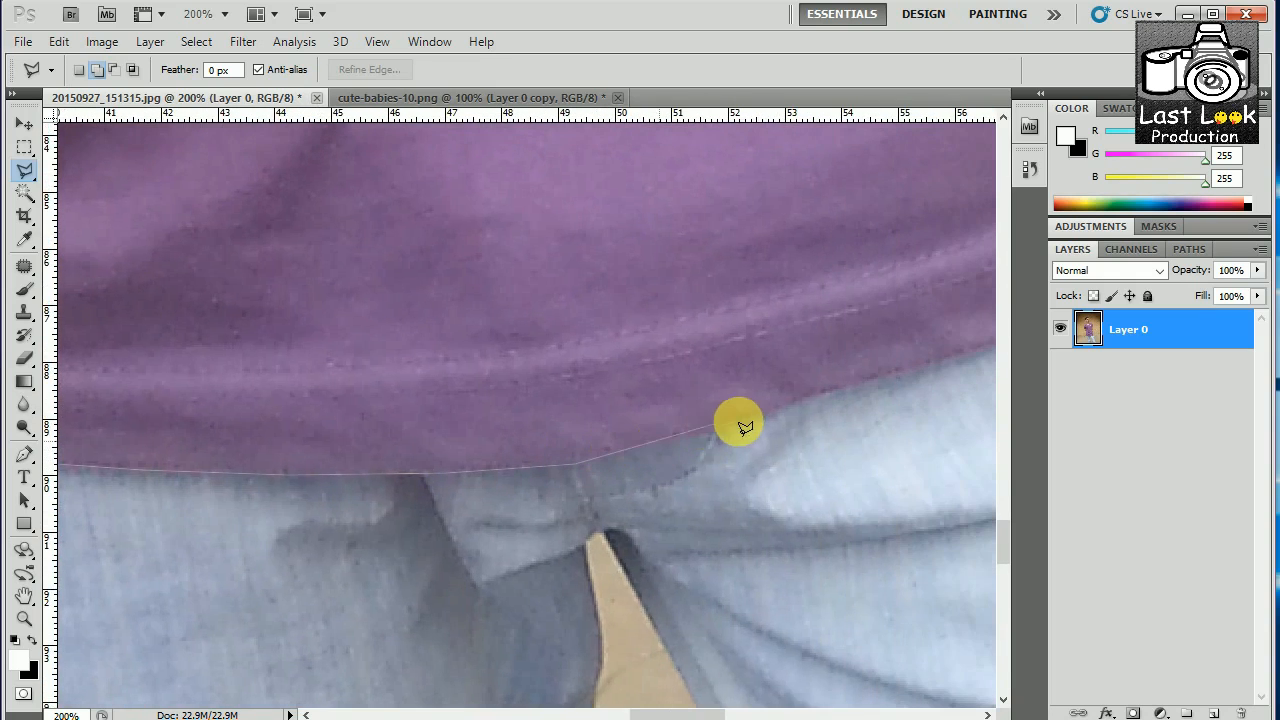
left_click(868, 392)
left_click_drag(871, 382, 472, 478)
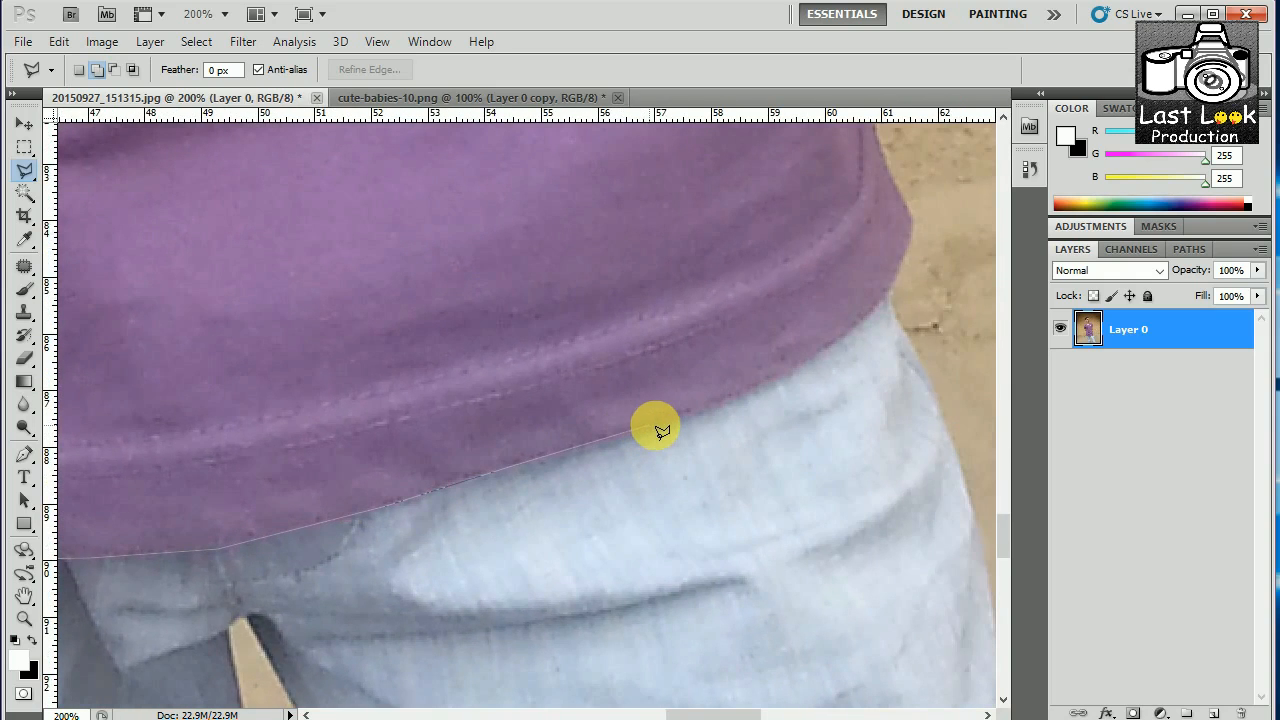
left_click(782, 378)
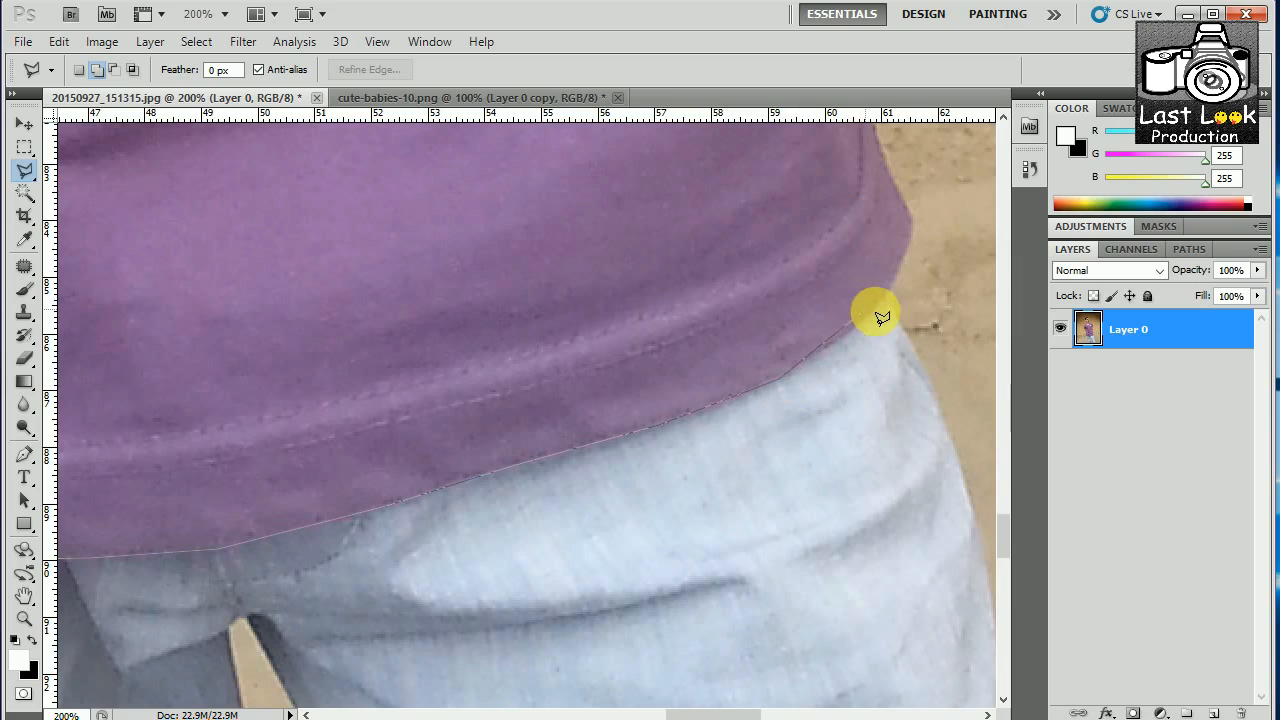
mouse_move(871, 319)
left_mouse_down()
mouse_move(740, 434)
mouse_move(646, 443)
left_mouse_up()
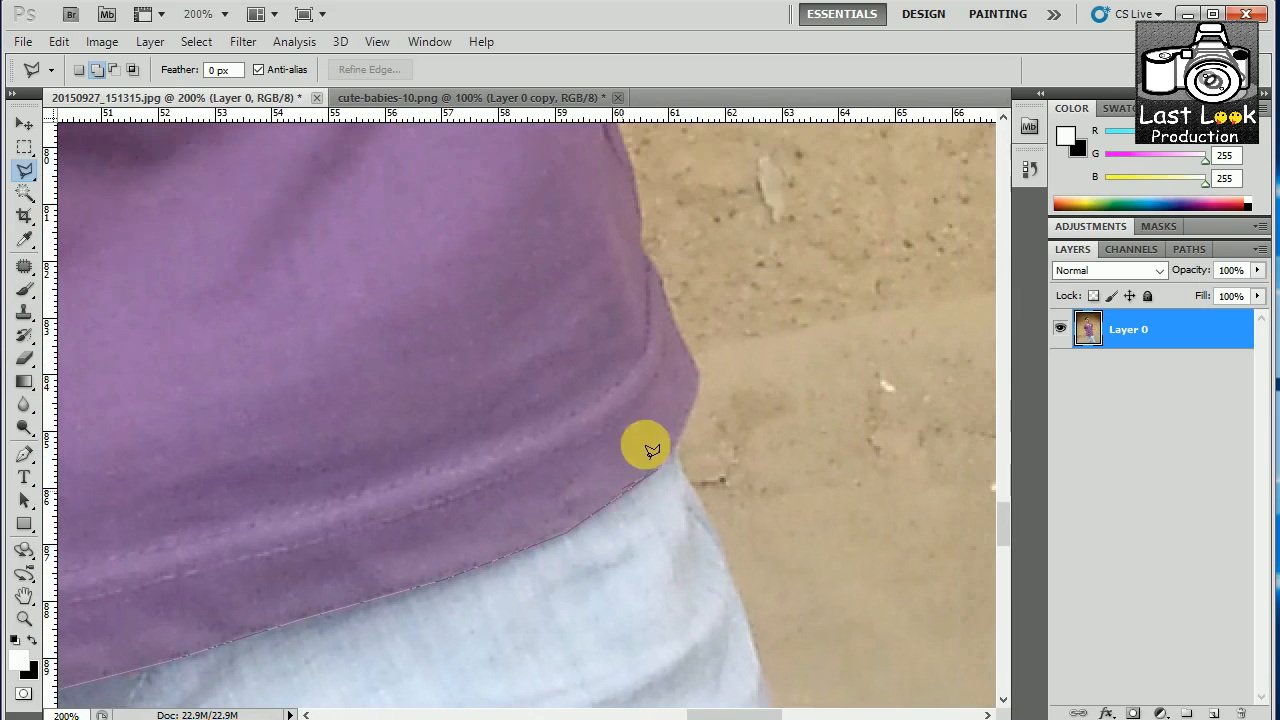
- Continue the outline from the hem corner up the shirt's side edge against the wall, to below the arm on the photo's right
left_click(703, 383)
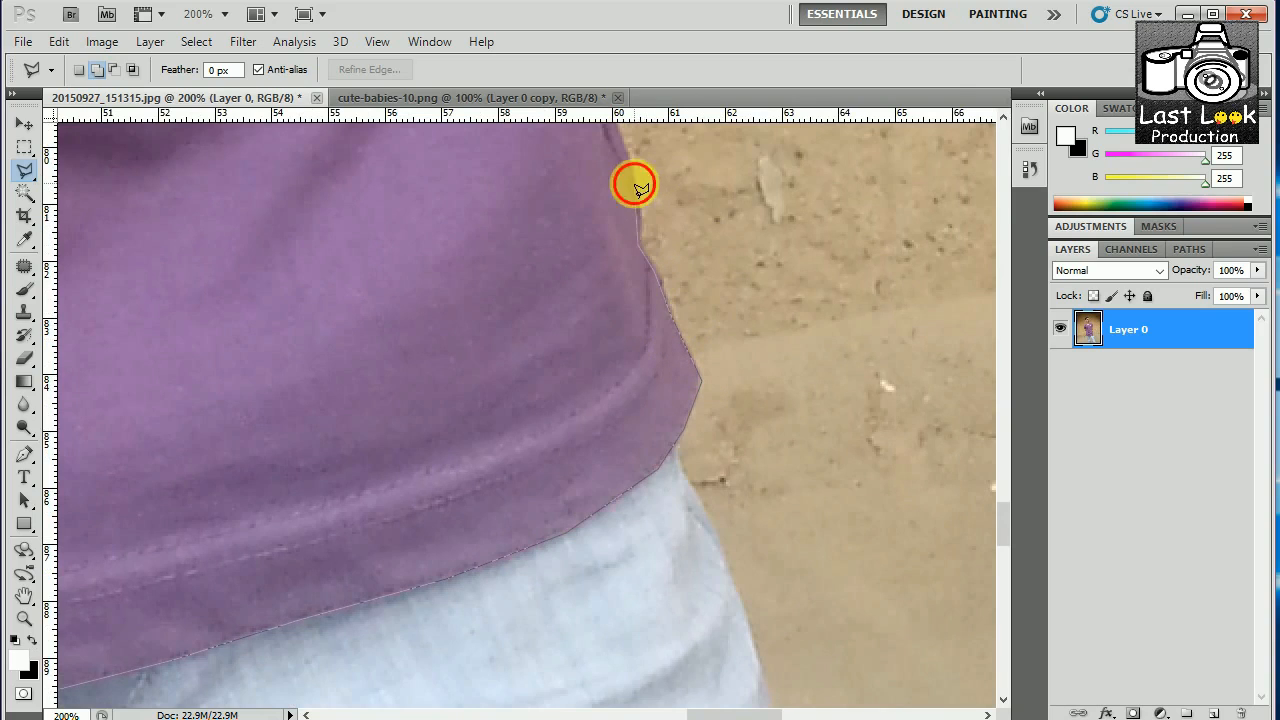
left_click_drag(643, 309, 612, 563)
left_click(609, 521)
left_click(576, 410)
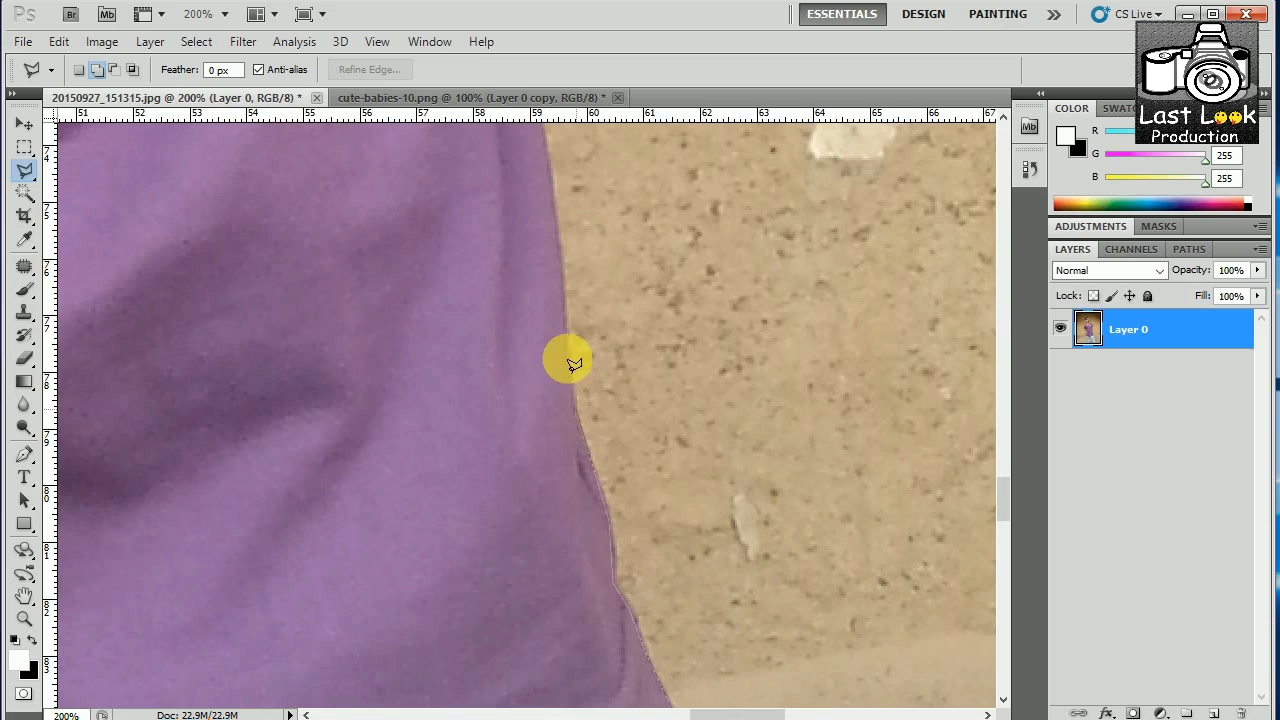
left_click(567, 297)
left_click(554, 178)
mouse_move(556, 212)
left_mouse_down()
mouse_move(559, 423)
mouse_move(526, 537)
left_mouse_up()
left_click(500, 242)
left_click(474, 155)
- Trace the shirt's side edge past the point where it meets the forearm, up to the level of the elbow
left_click_drag(485, 403, 497, 516)
left_click_drag(469, 293, 477, 443)
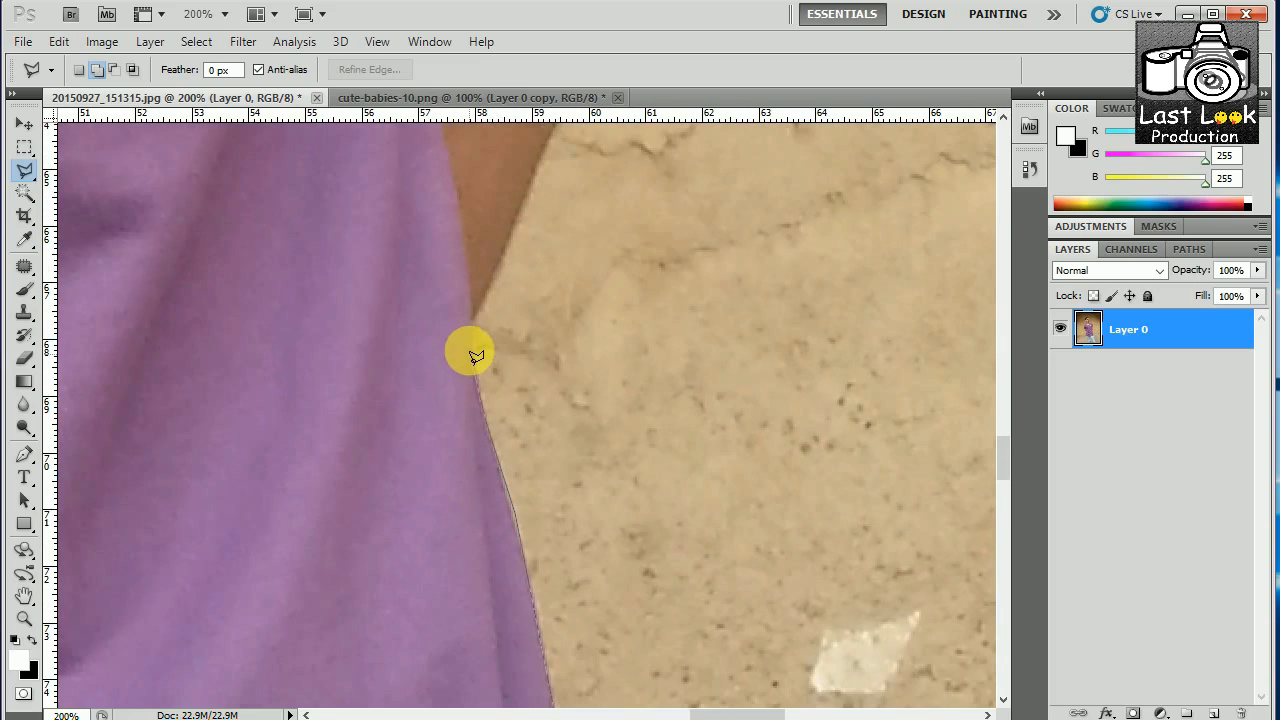
left_click(471, 314)
left_click(456, 182)
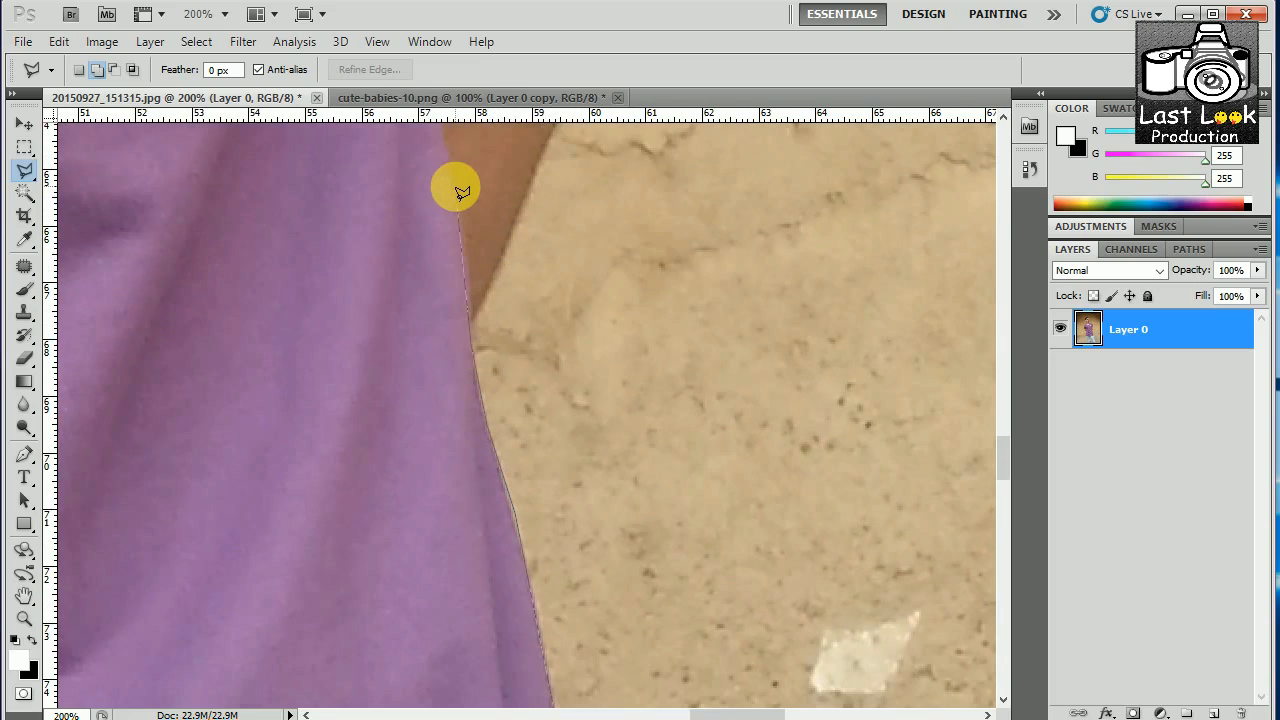
left_click_drag(466, 278, 511, 513)
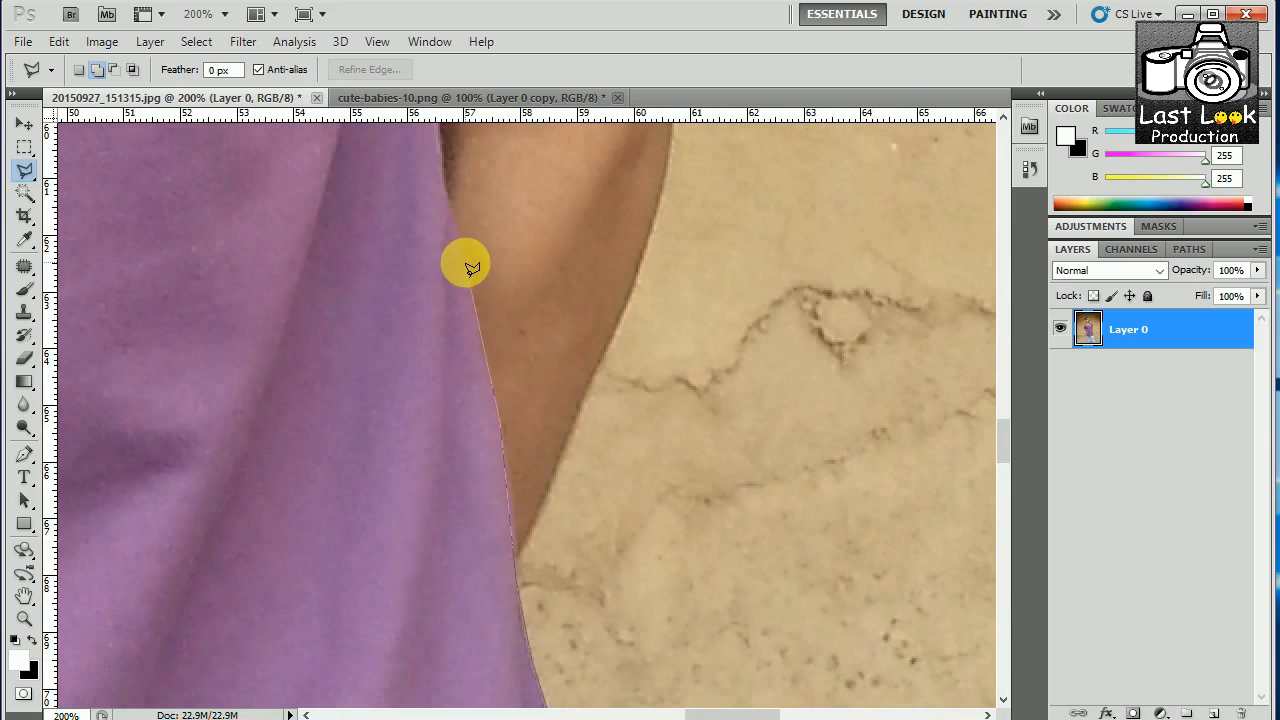
left_click(464, 262)
left_click_drag(450, 198, 466, 380)
left_click(466, 382)
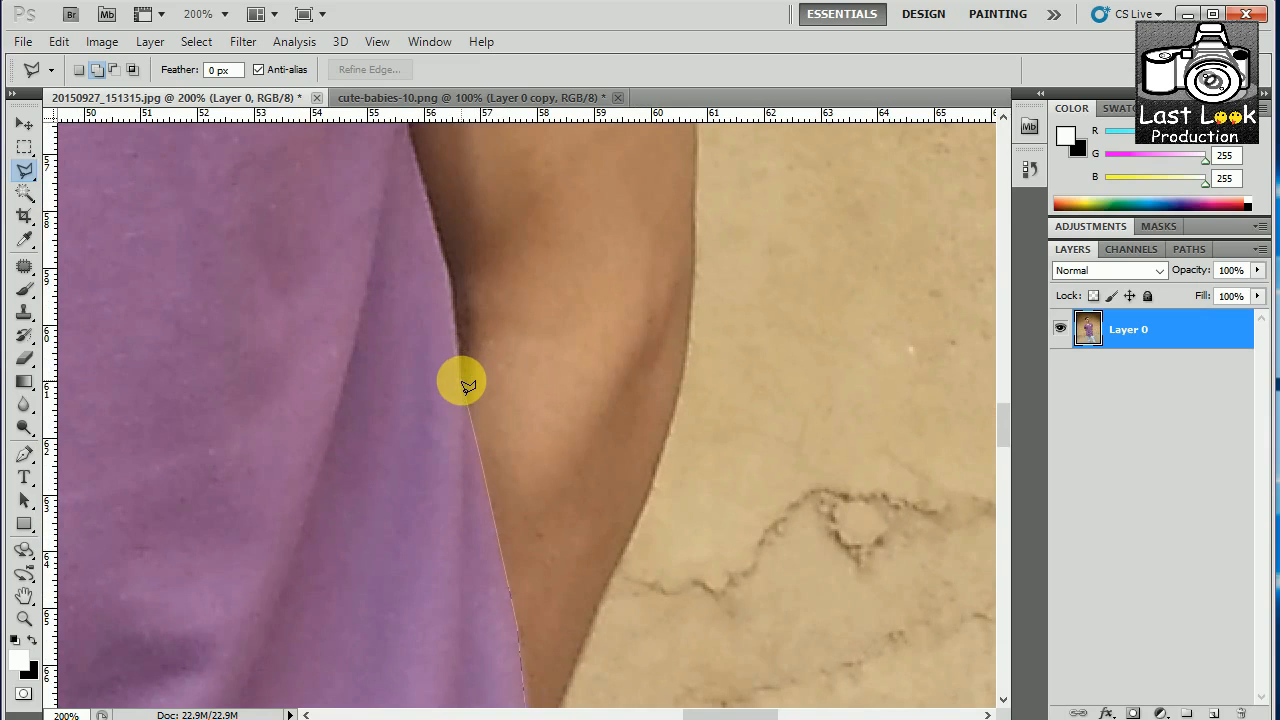
- Continue the outline between the shirt and the upper arm to the armpit, where the sleeve hem begins
left_click_drag(452, 287, 462, 457)
left_click(461, 457)
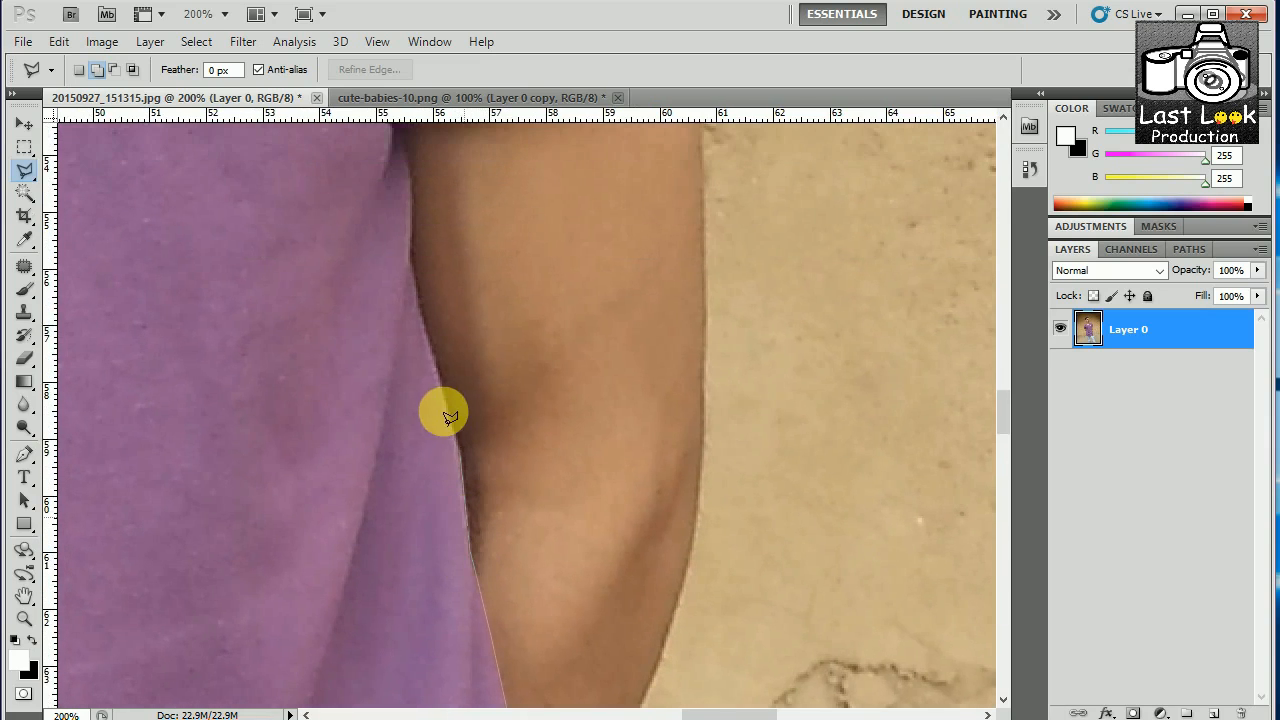
left_click(411, 252)
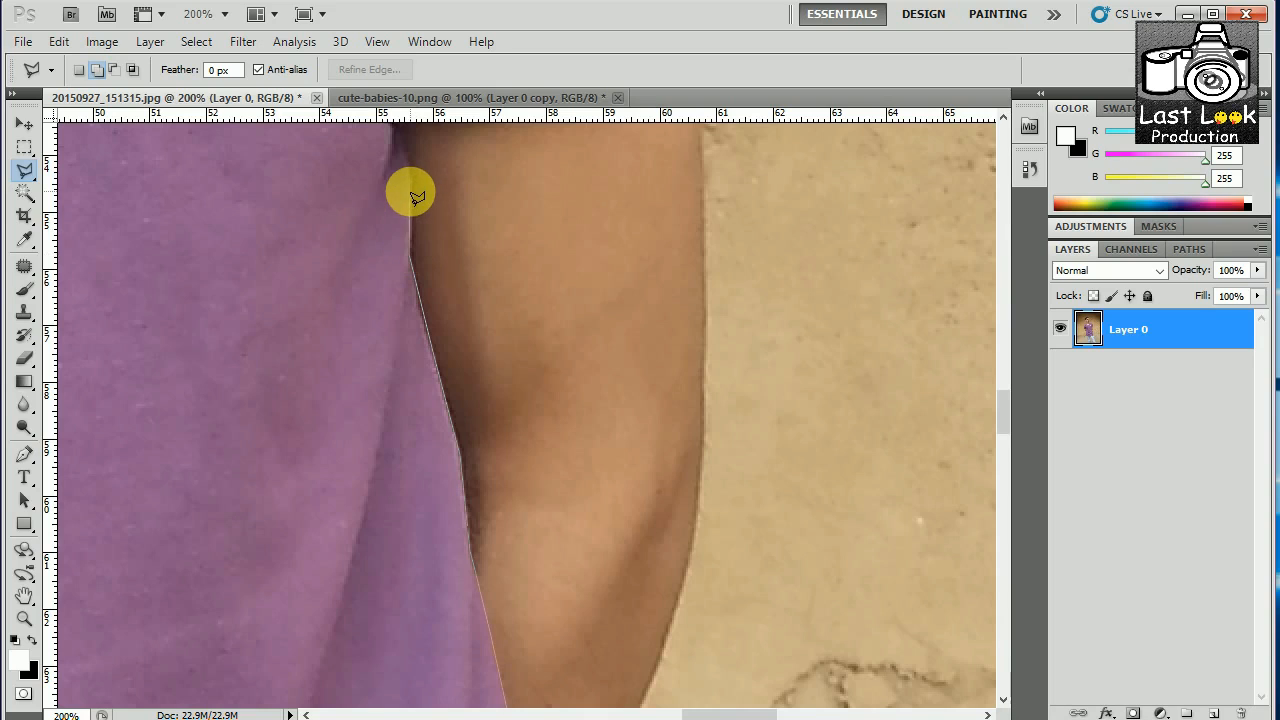
scroll(414, 451, "up", 3)
left_click(399, 367)
- Trace the sleeve hem across the upper arm from the armpit to the sleeve's outer corner
left_click(477, 353)
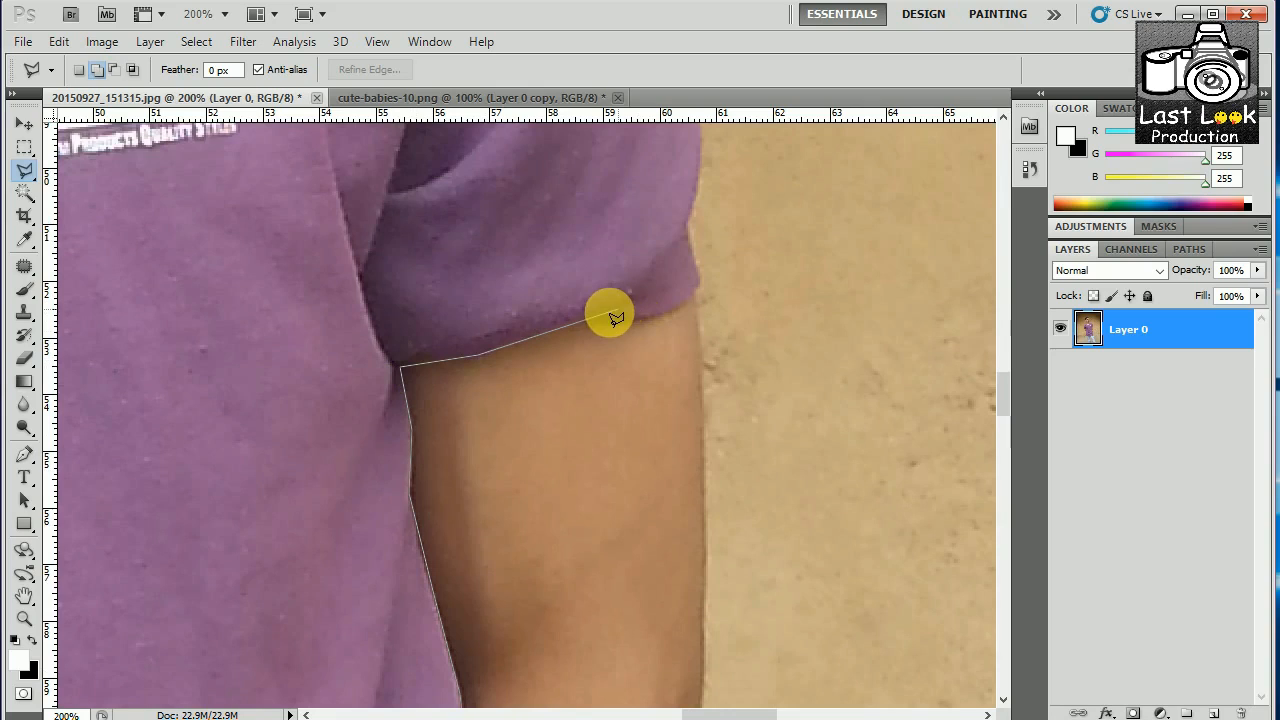
left_click(603, 318)
left_click(640, 318)
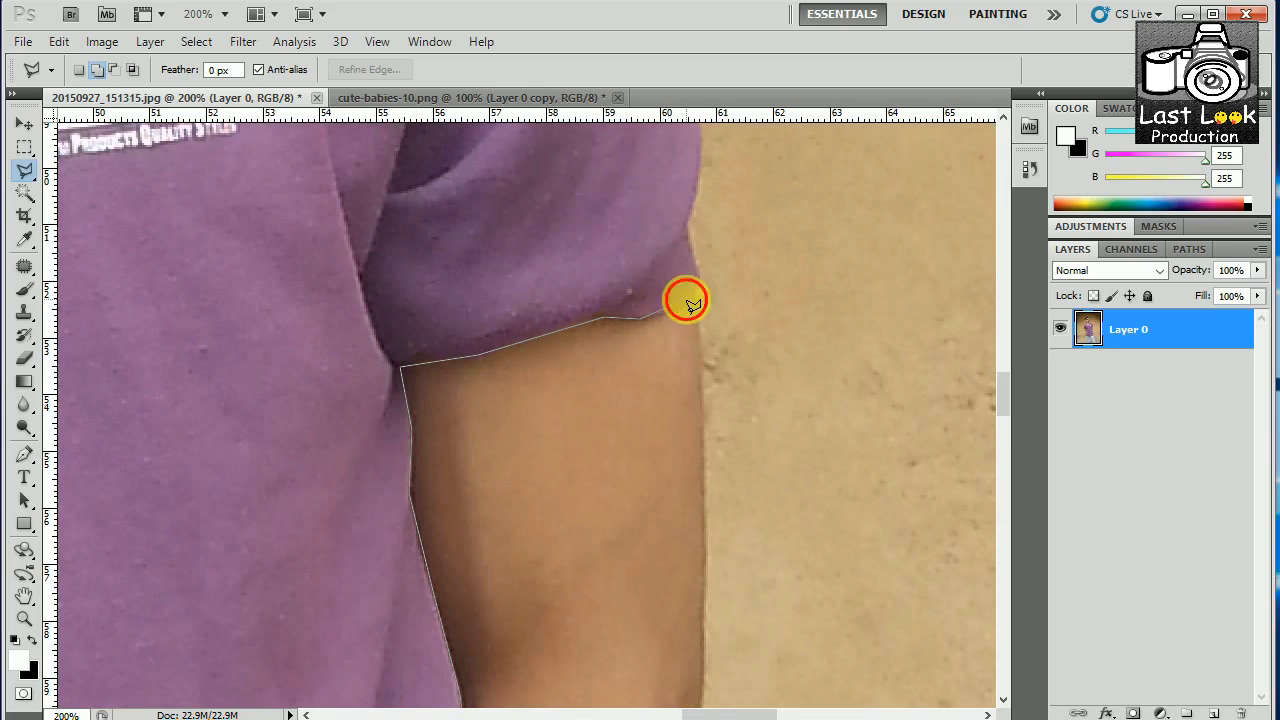
left_click(704, 283)
- Outline the lower part of the sleeve's outer edge, following the notch above the hem and the bulge over it
left_click(689, 228)
left_click(698, 186)
mouse_move(698, 188)
left_mouse_down()
mouse_move(629, 440)
mouse_move(635, 418)
left_mouse_up()
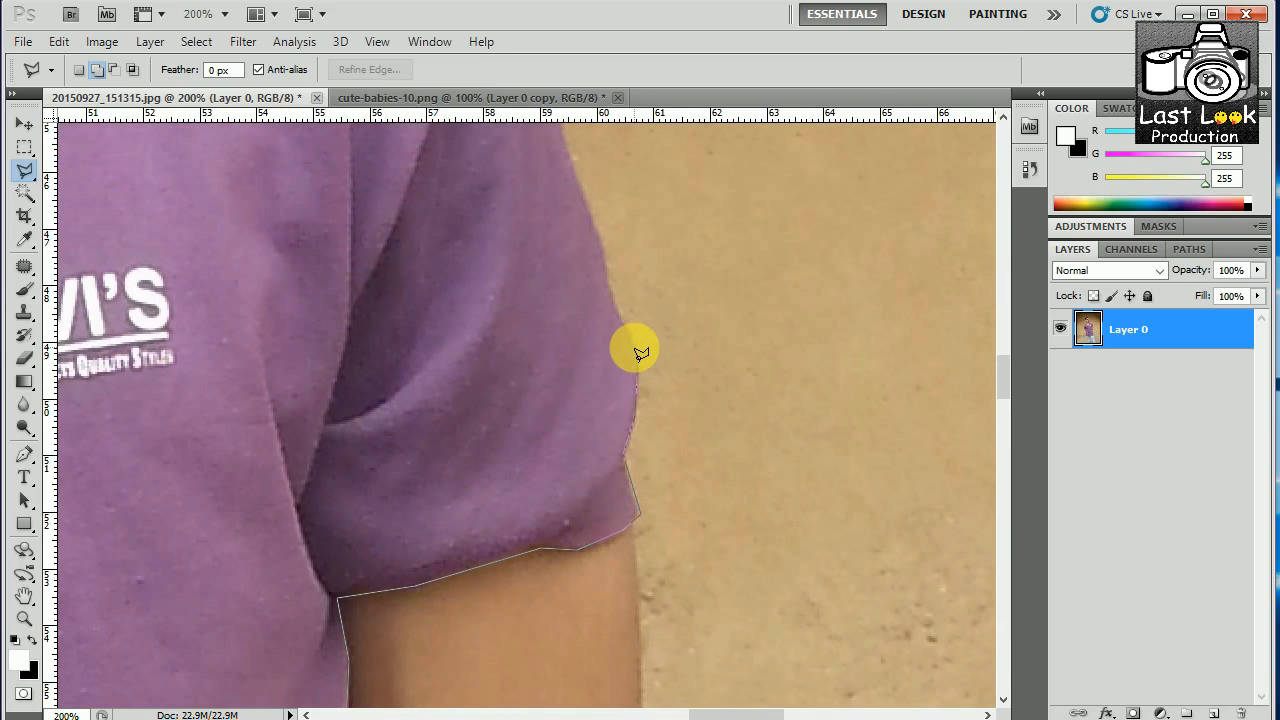
left_click(634, 340)
left_click(612, 297)
left_click(605, 274)
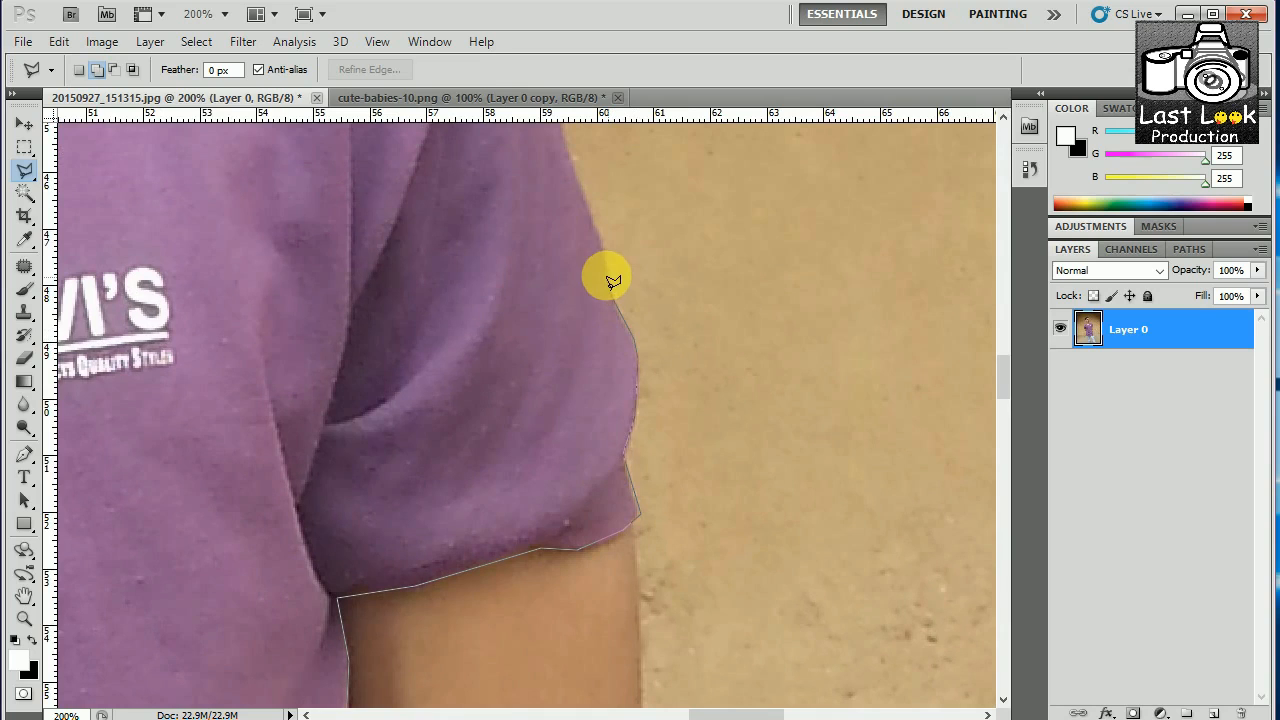
- Continue the outline up the rest of the sleeve and over the rounded shoulder to the collar's stitching
scroll(614, 443, "up", 5)
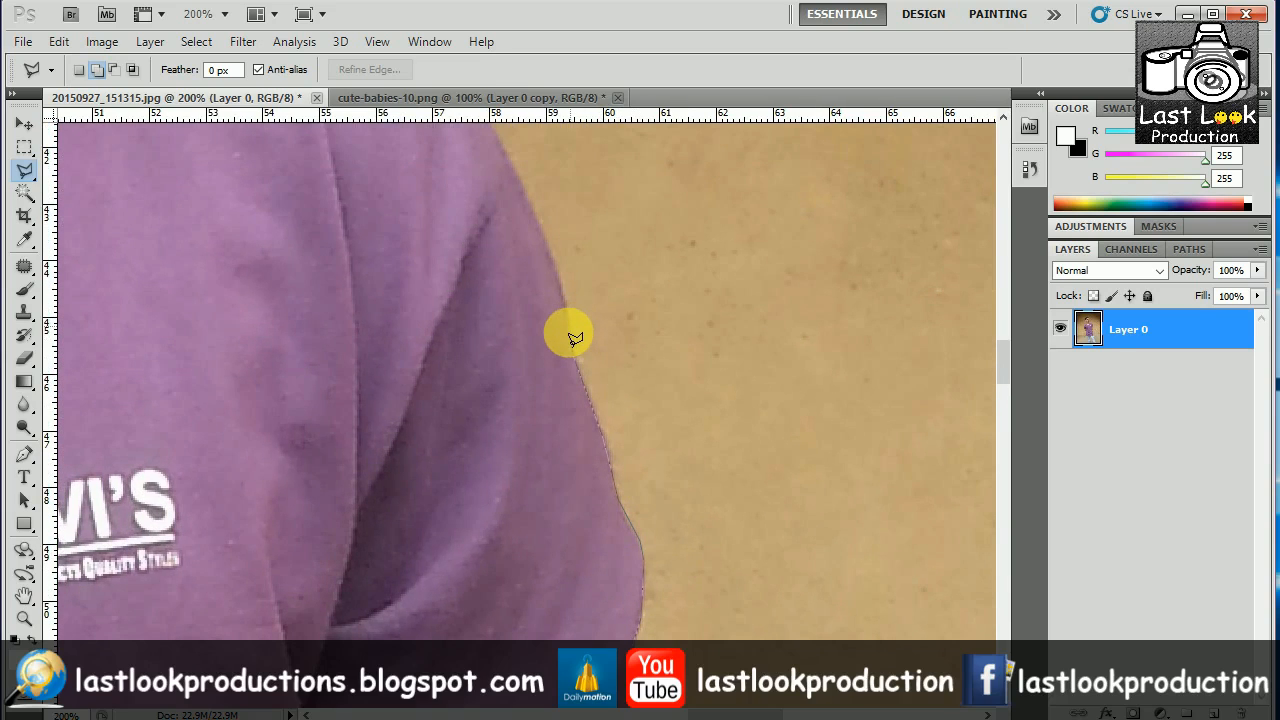
scroll(551, 240, "up", 4)
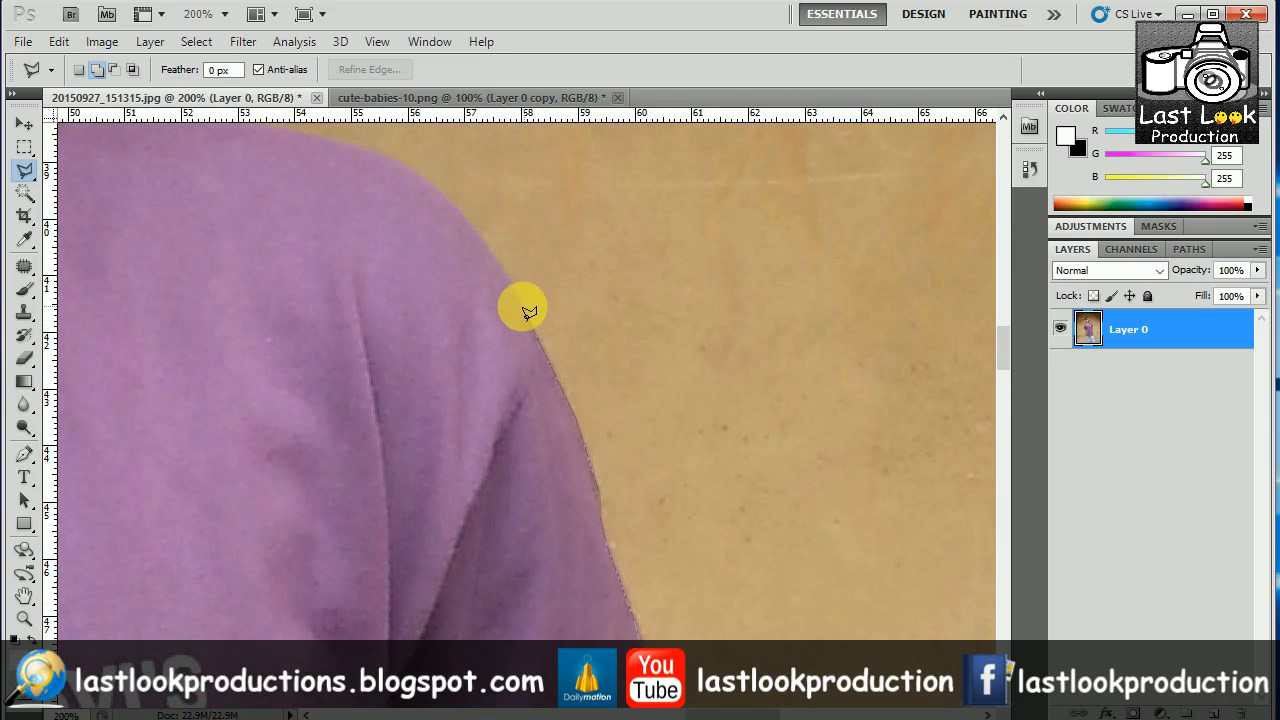
scroll(543, 369, "up", 3)
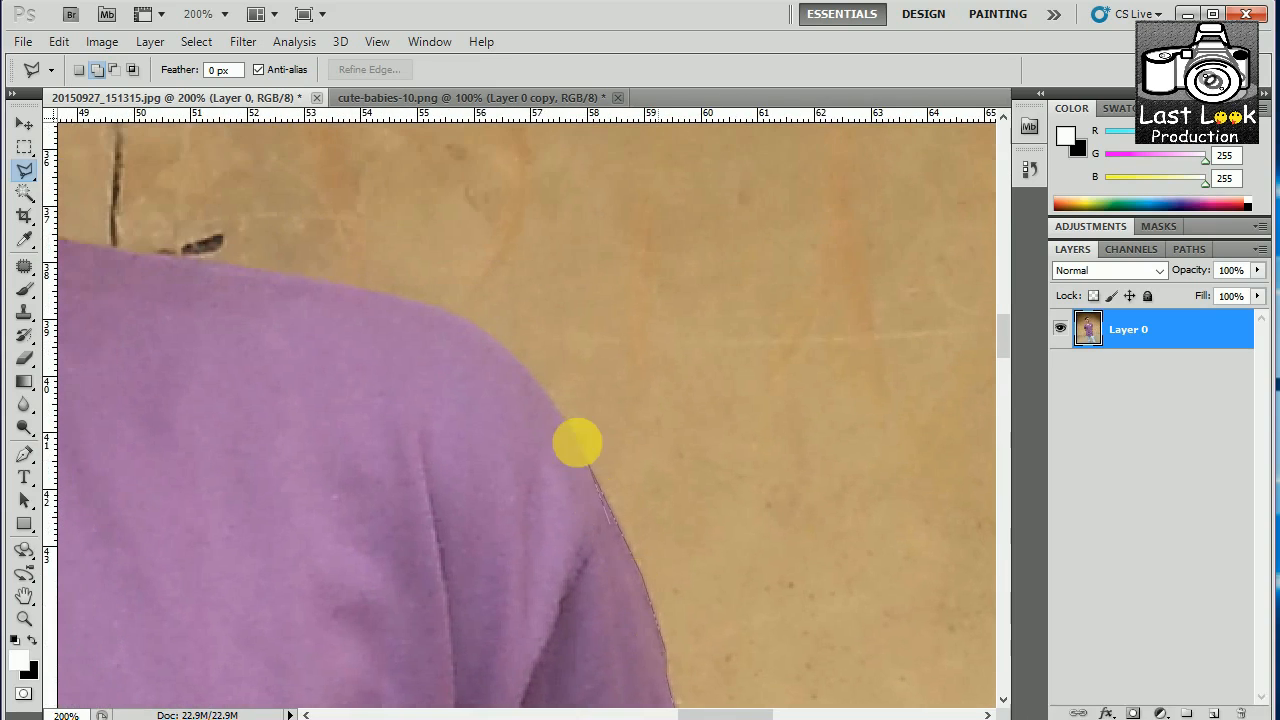
left_click(517, 366)
left_click(469, 323)
left_click_drag(480, 386, 614, 529)
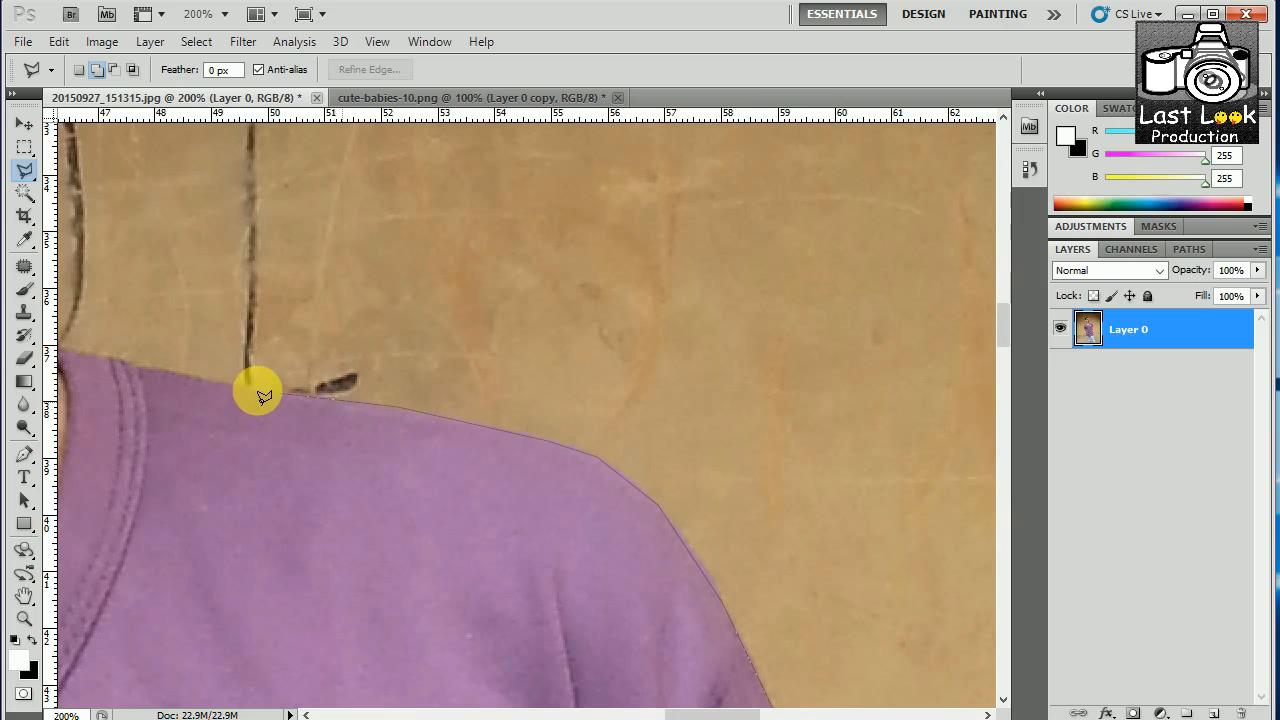
left_click(133, 369)
- Trace around the back of the collar beside the neck and onto the inner edge of the neckline
key("space")
left_click_drag(282, 456, 526, 601)
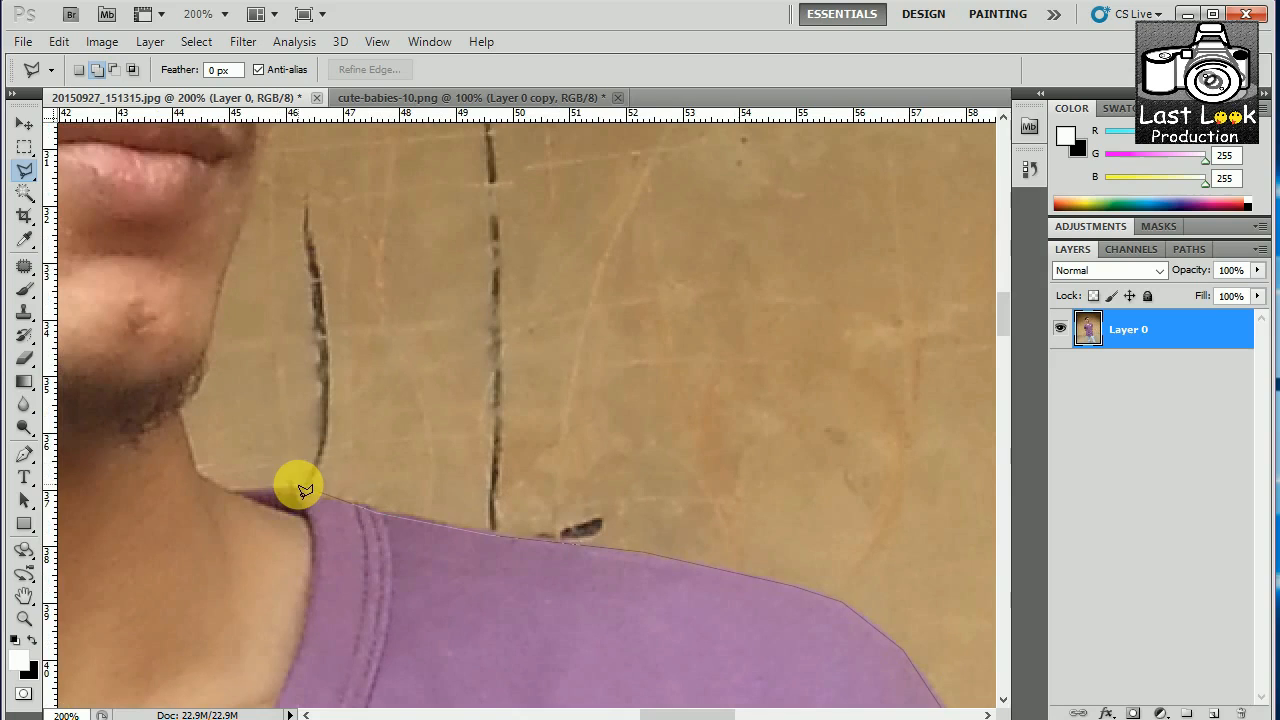
left_click(291, 487)
left_click(238, 494)
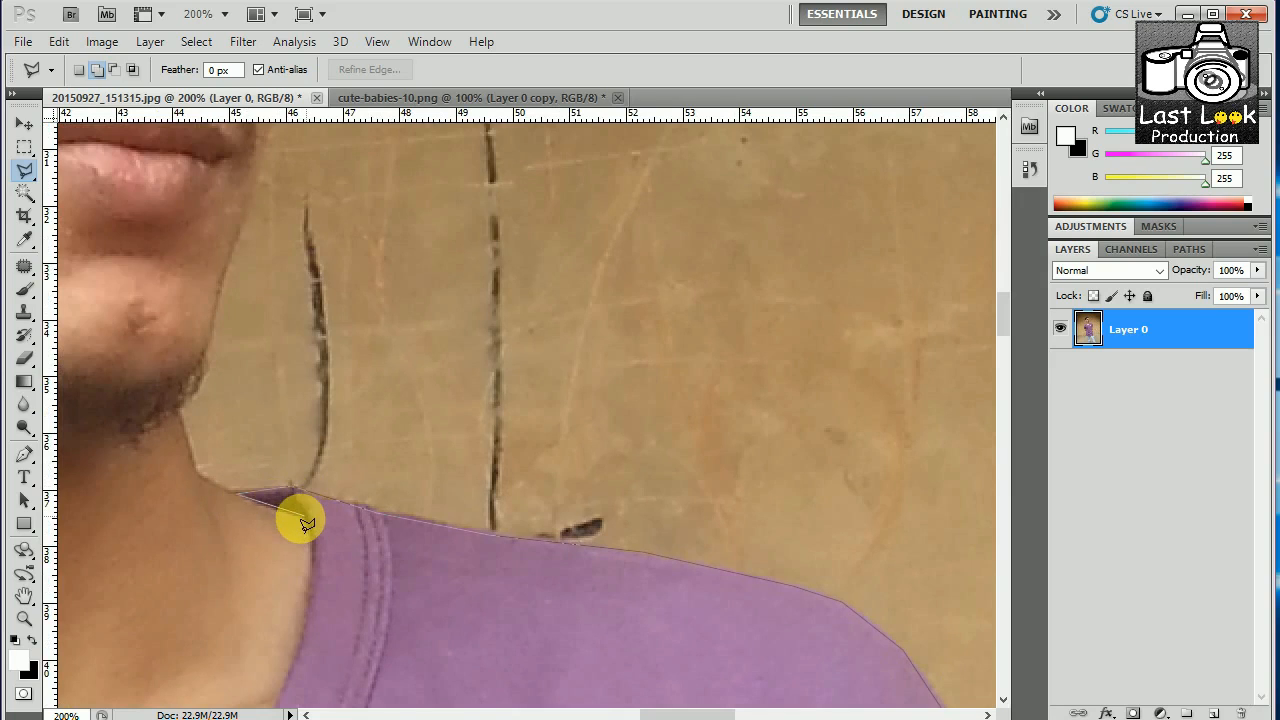
left_click(300, 519)
left_click(311, 551)
- Outline the inner neckline edge on the photo's right side down to the point of the V
scroll(323, 434, "down", 4)
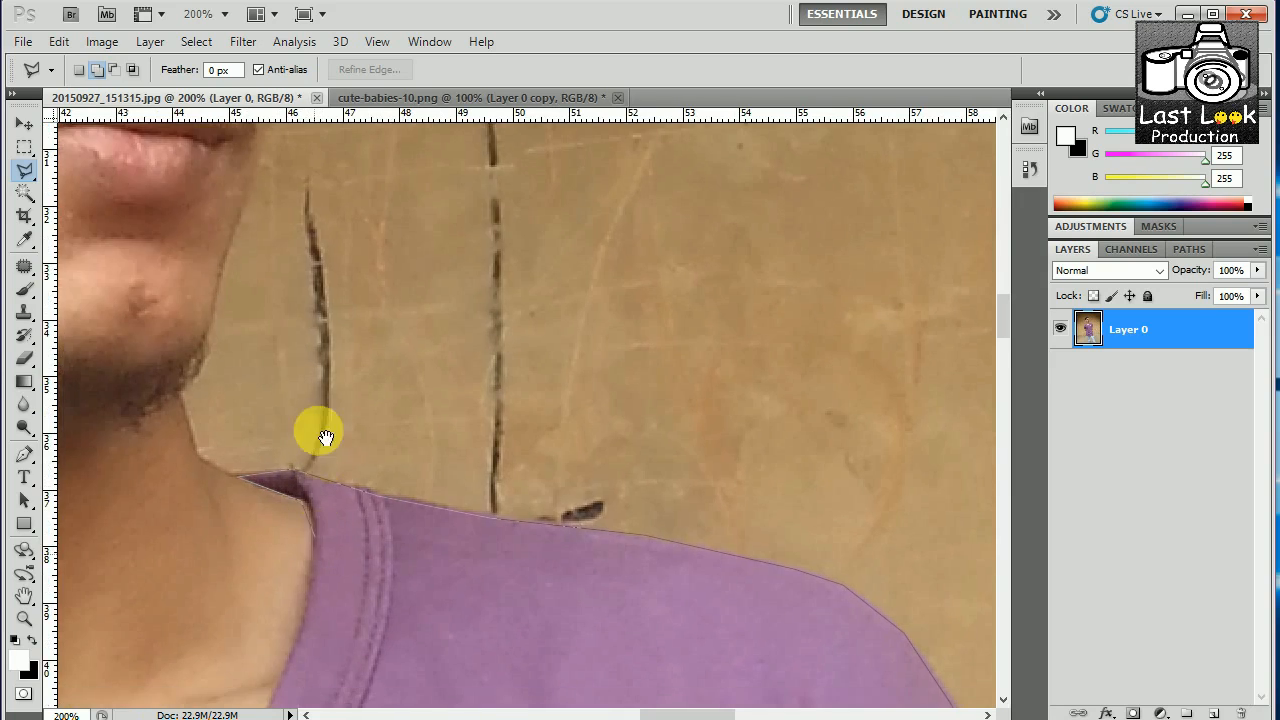
left_click(319, 406)
left_click(292, 490)
left_click(242, 582)
mouse_move(228, 604)
left_mouse_down()
mouse_move(374, 466)
mouse_move(398, 414)
left_mouse_up()
left_click(338, 501)
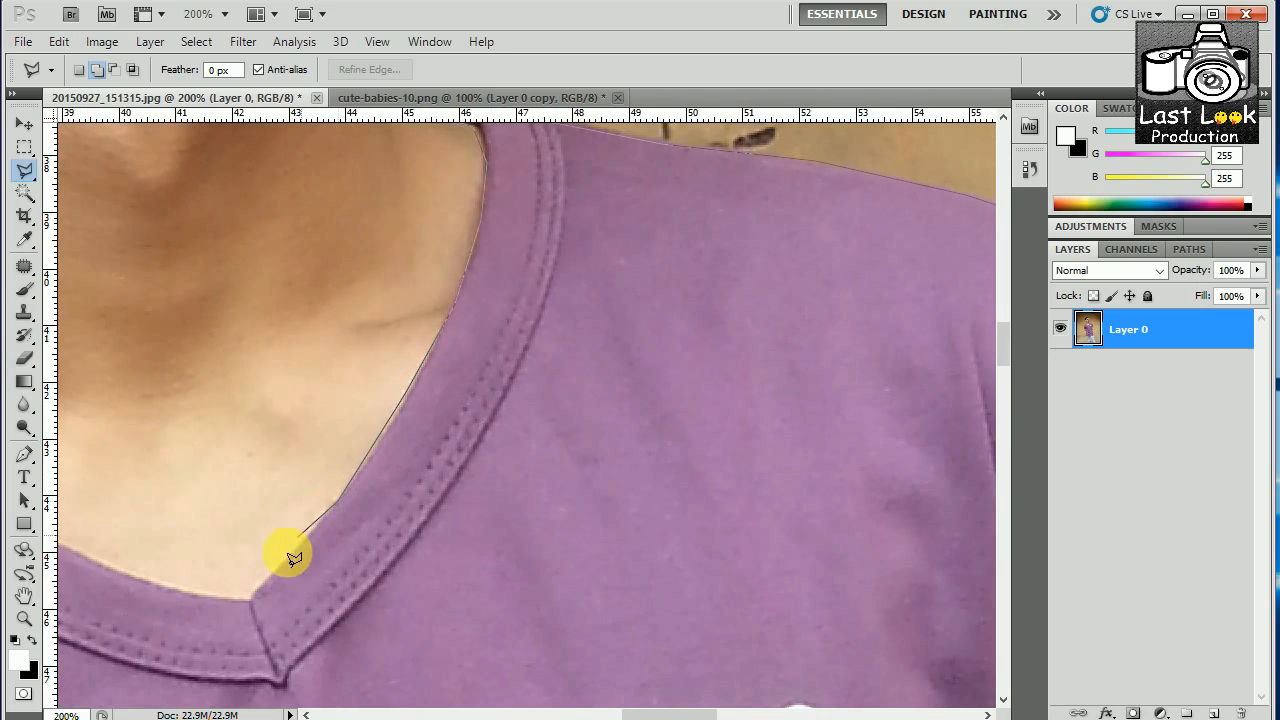
left_click(250, 600)
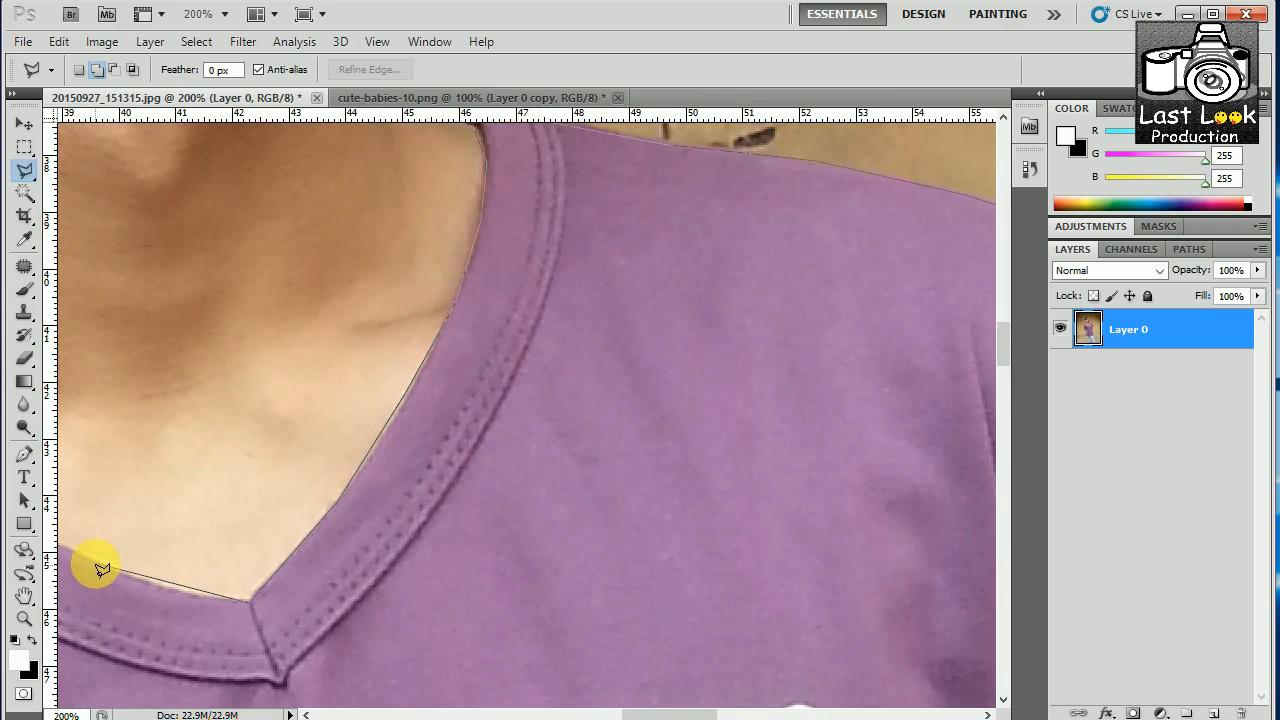
- Trace the other inner neckline edge from the V point up toward the collar, replacing the point that cuts across the skin
left_click_drag(103, 571, 487, 612)
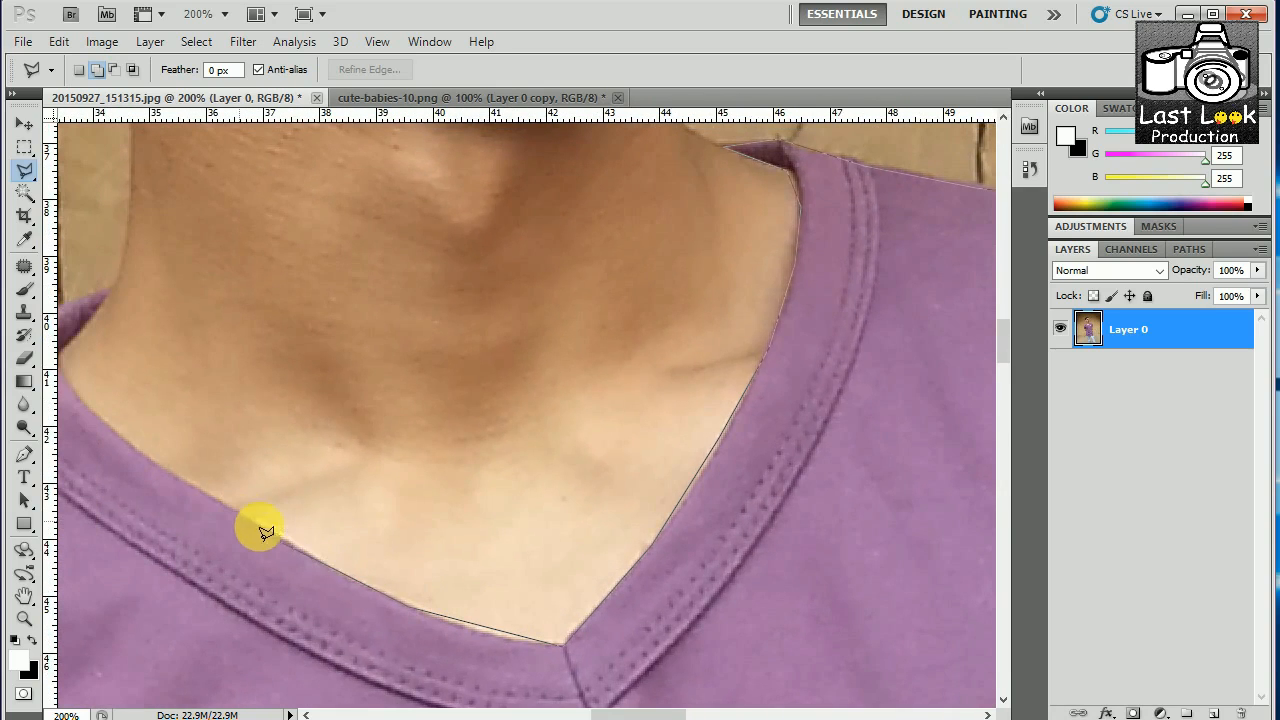
left_click(410, 606)
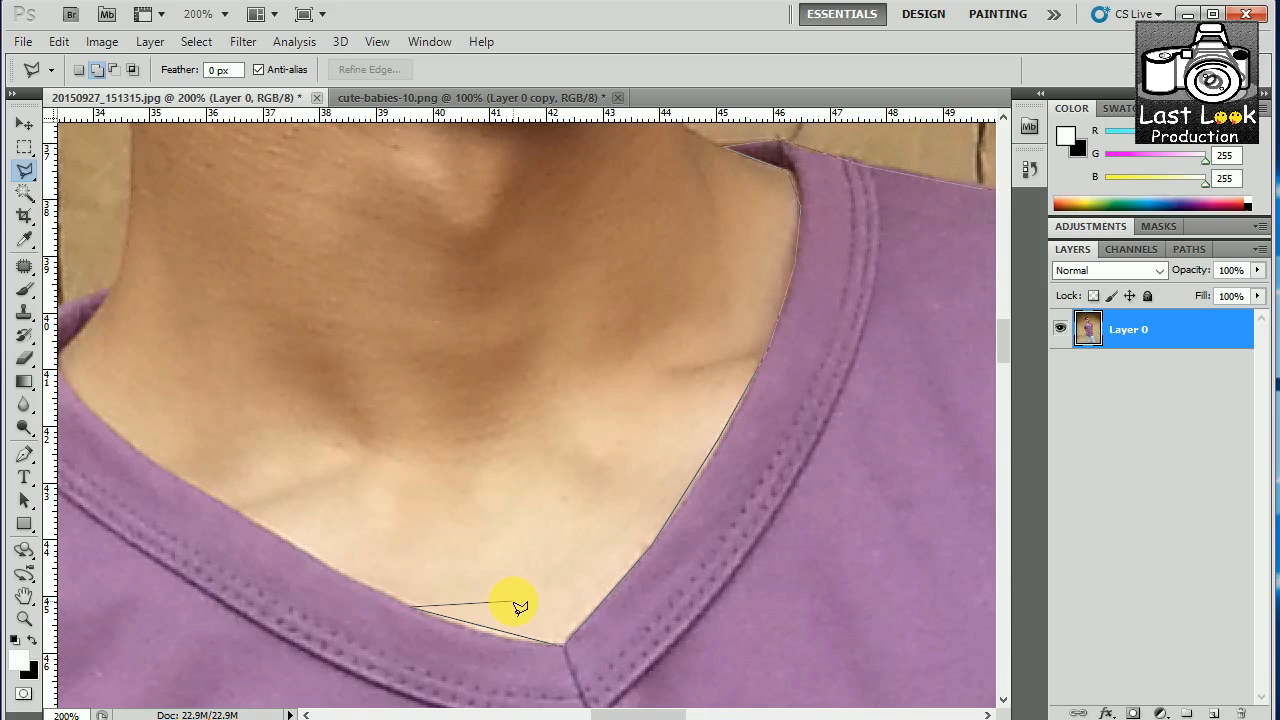
key("BackSpace")
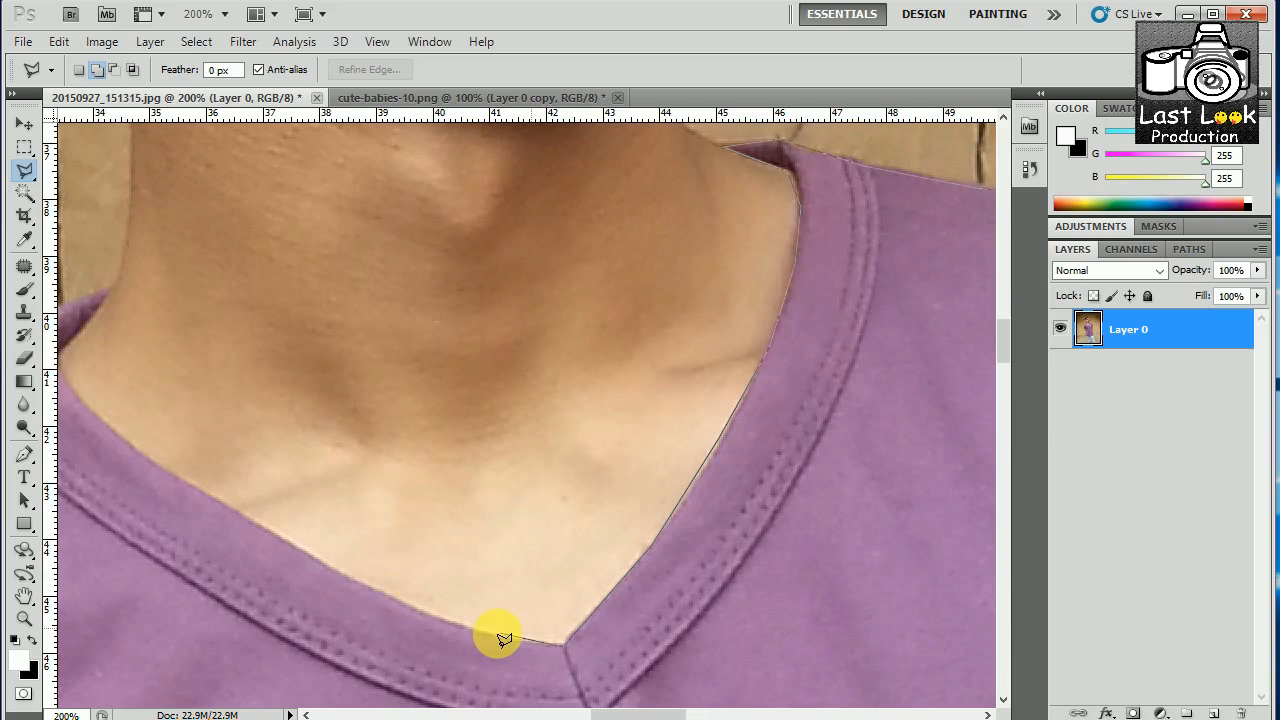
left_click(414, 606)
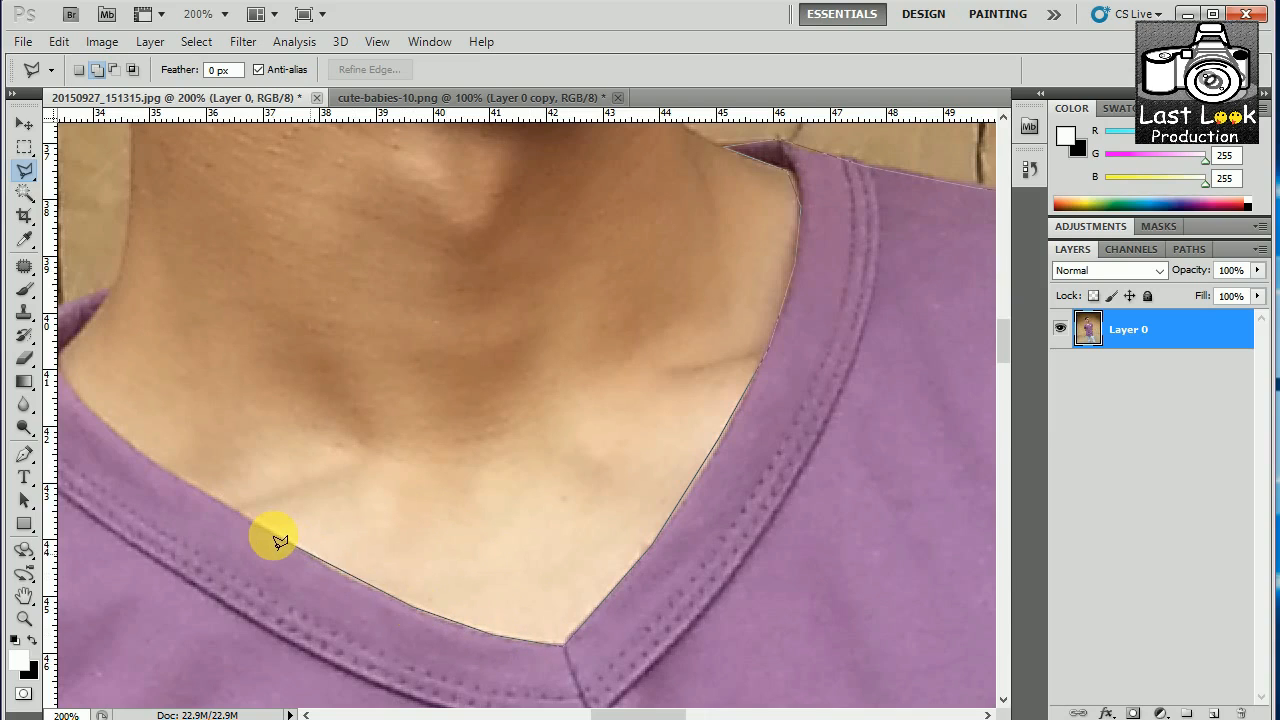
left_click(151, 451)
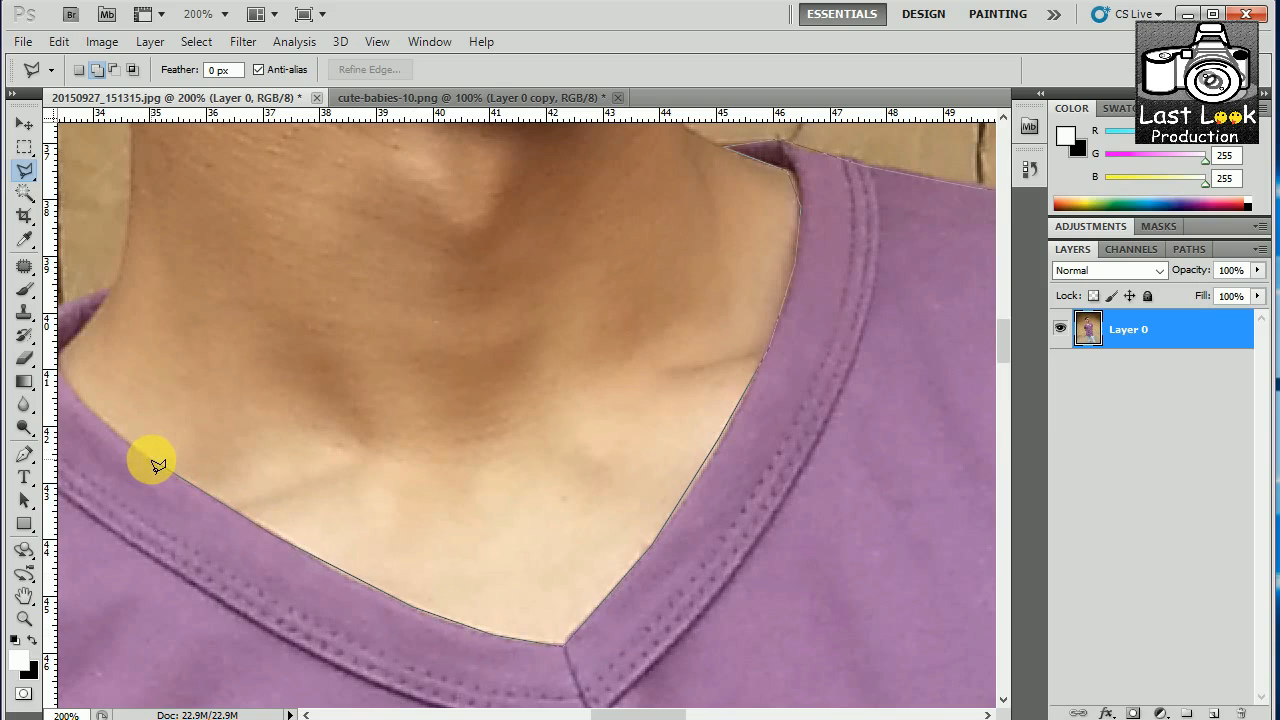
left_click(79, 400)
- Outline the remaining collar beside the neck and close the shirt selection at its starting point on the shoulder
left_click_drag(208, 439, 444, 524)
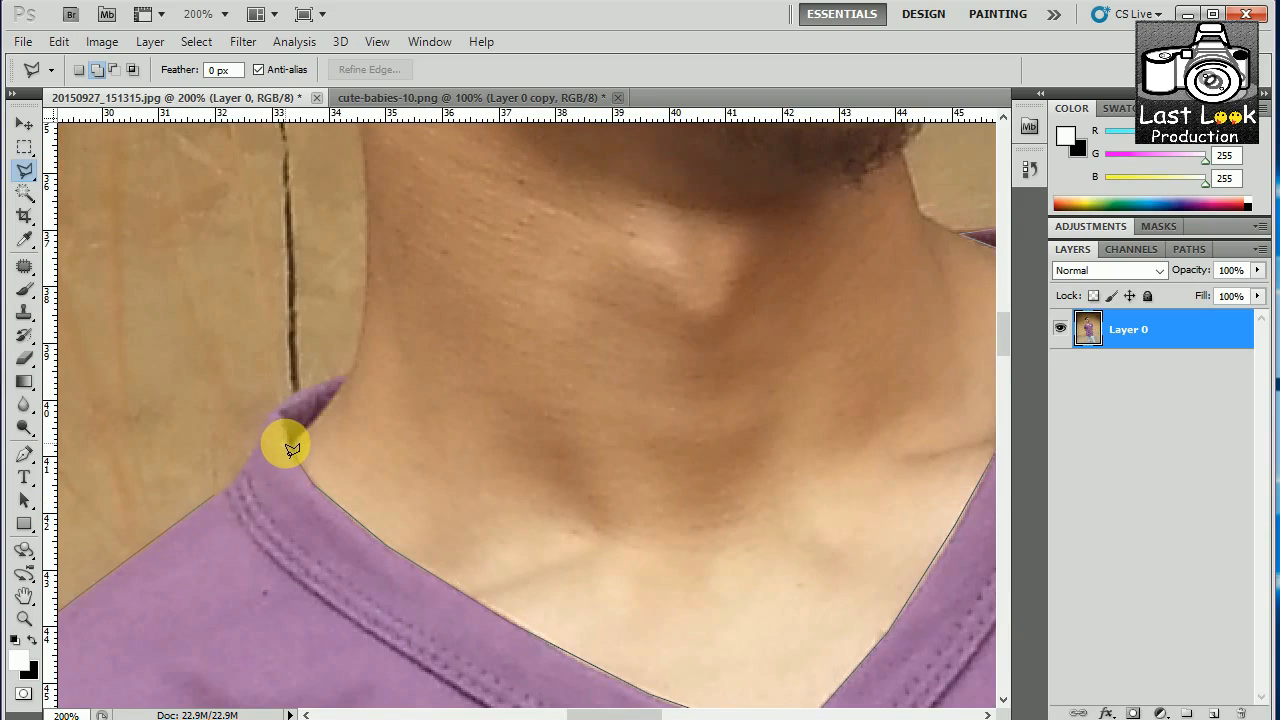
left_click(330, 404)
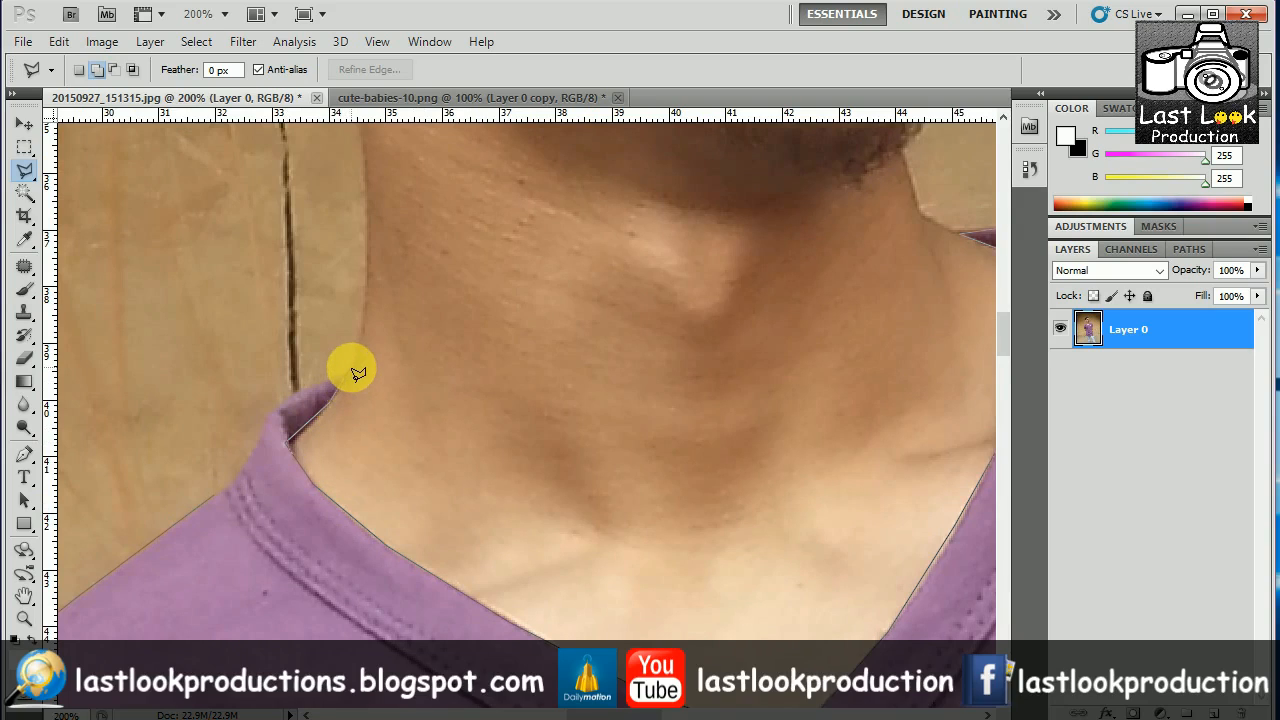
left_click(350, 369)
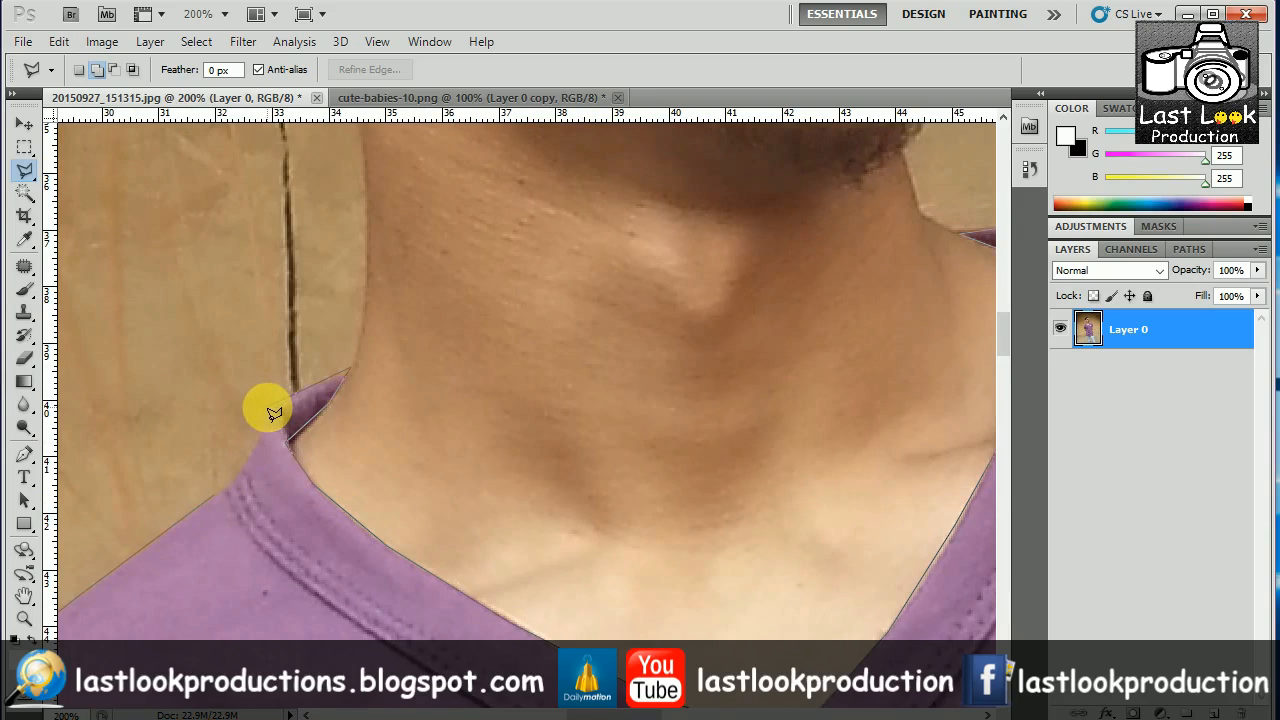
left_click(266, 408)
left_click(243, 468)
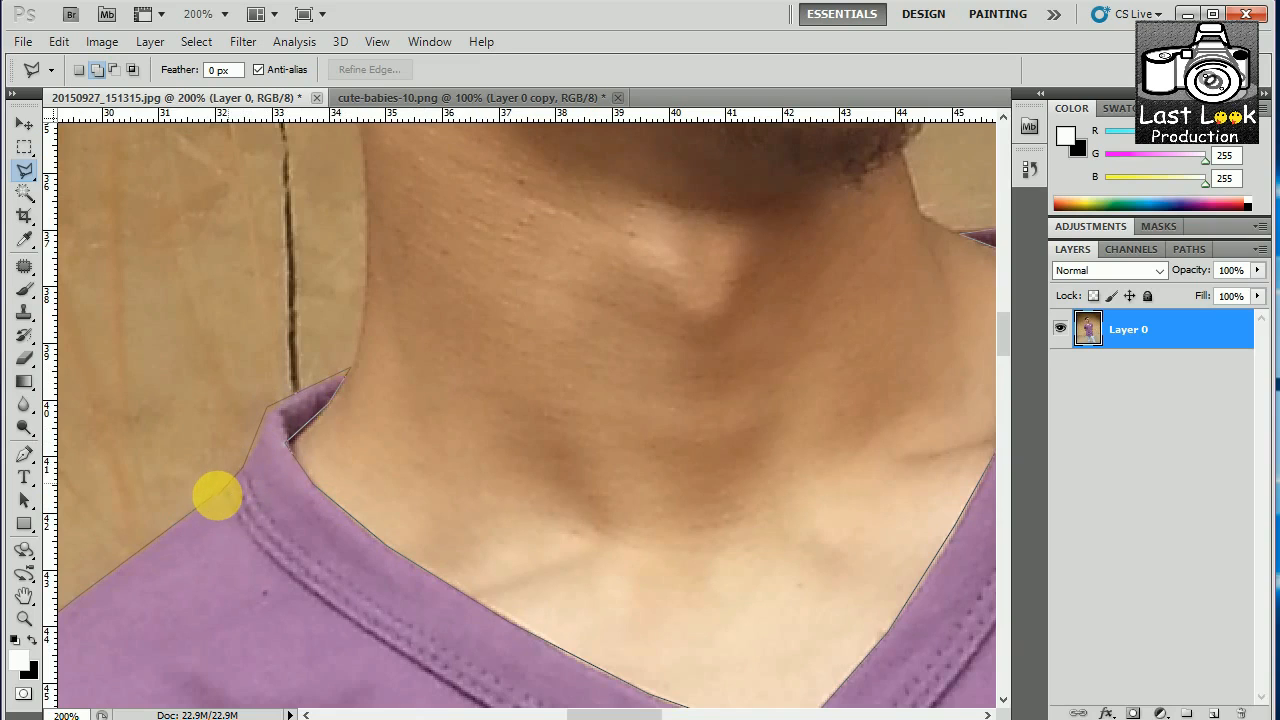
left_click(222, 501)
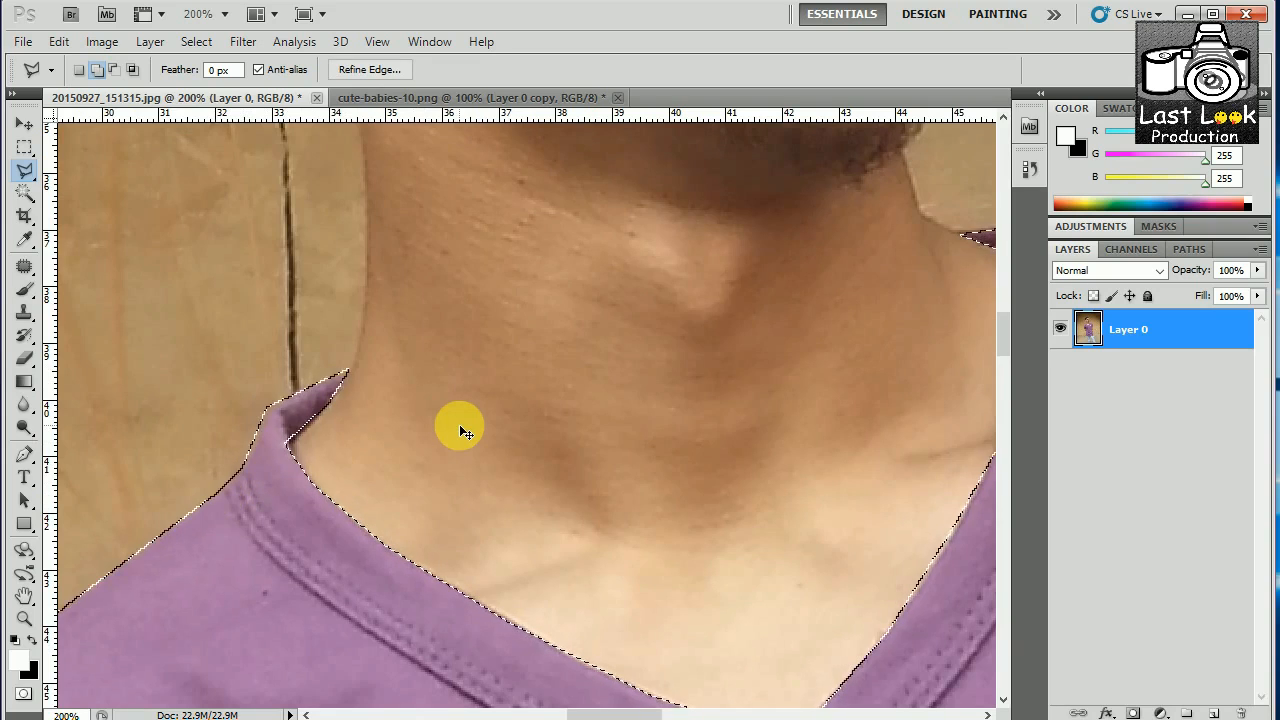
- Colorize the selected T-shirt with Hue/Saturation, using hue 104, saturation 42 and lightness -30
scroll(460, 428, "down", 4)
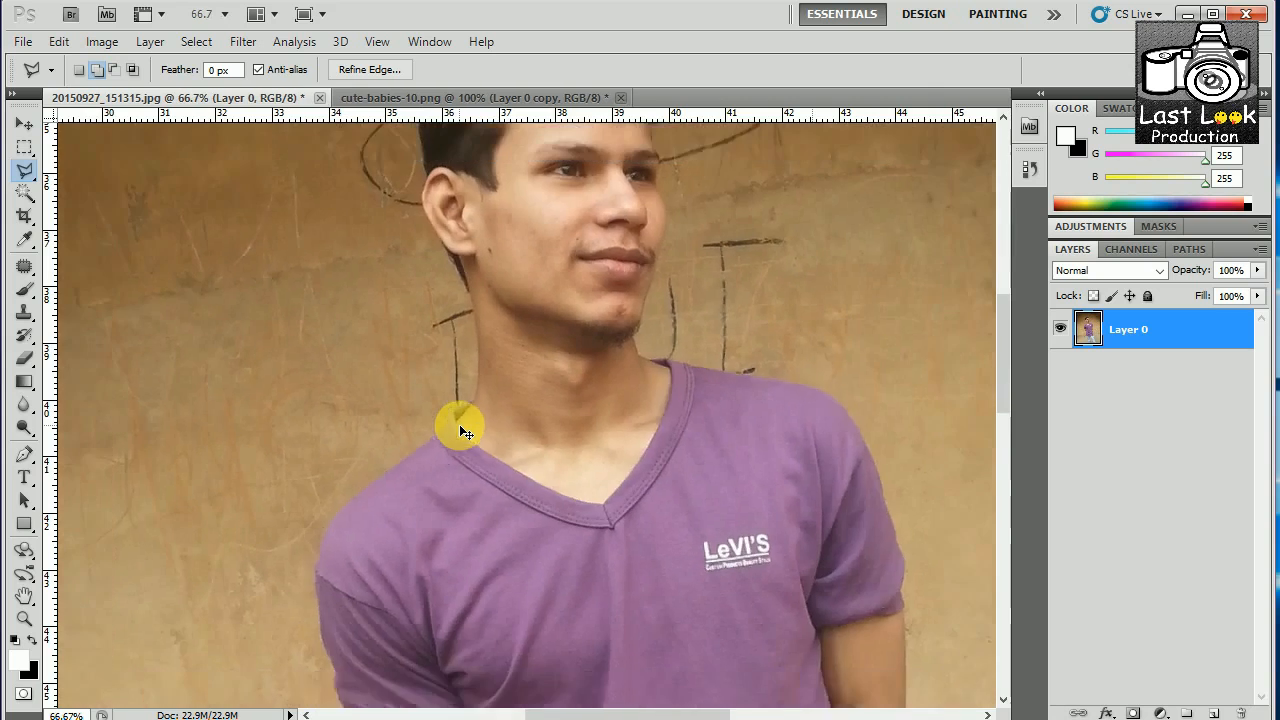
scroll(460, 428, "down", 3)
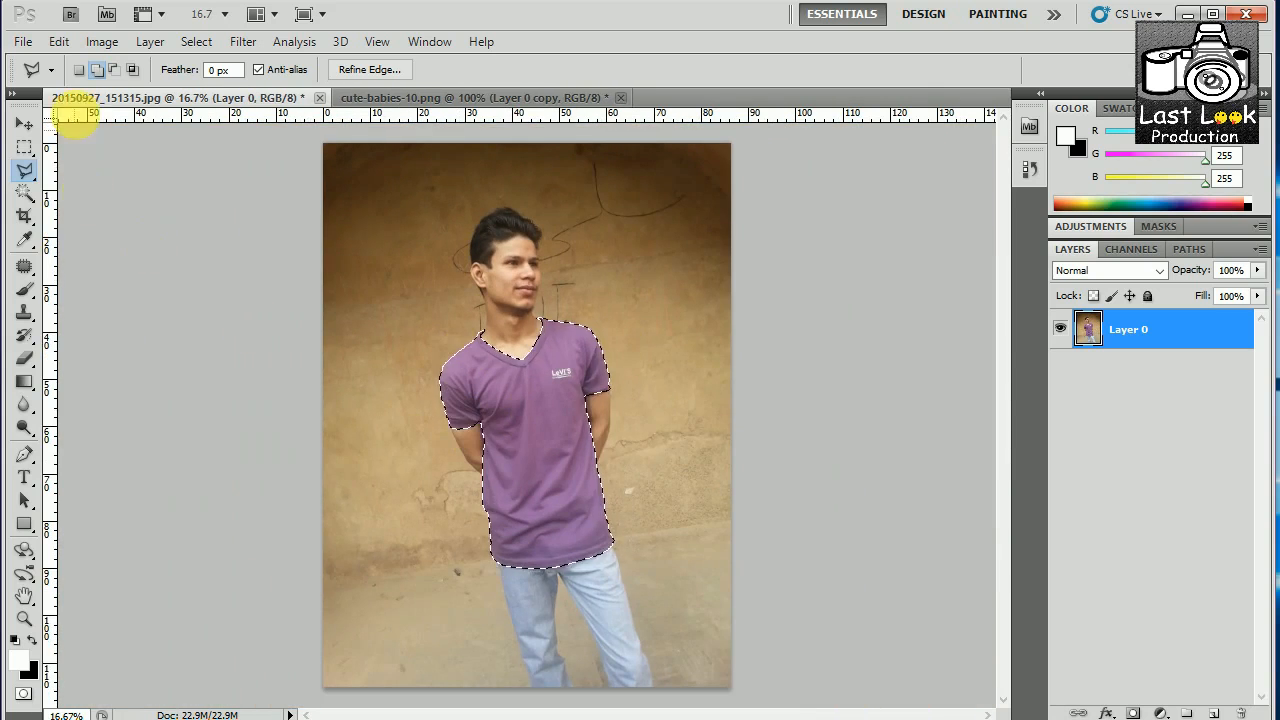
left_click(110, 42)
mouse_move(128, 92)
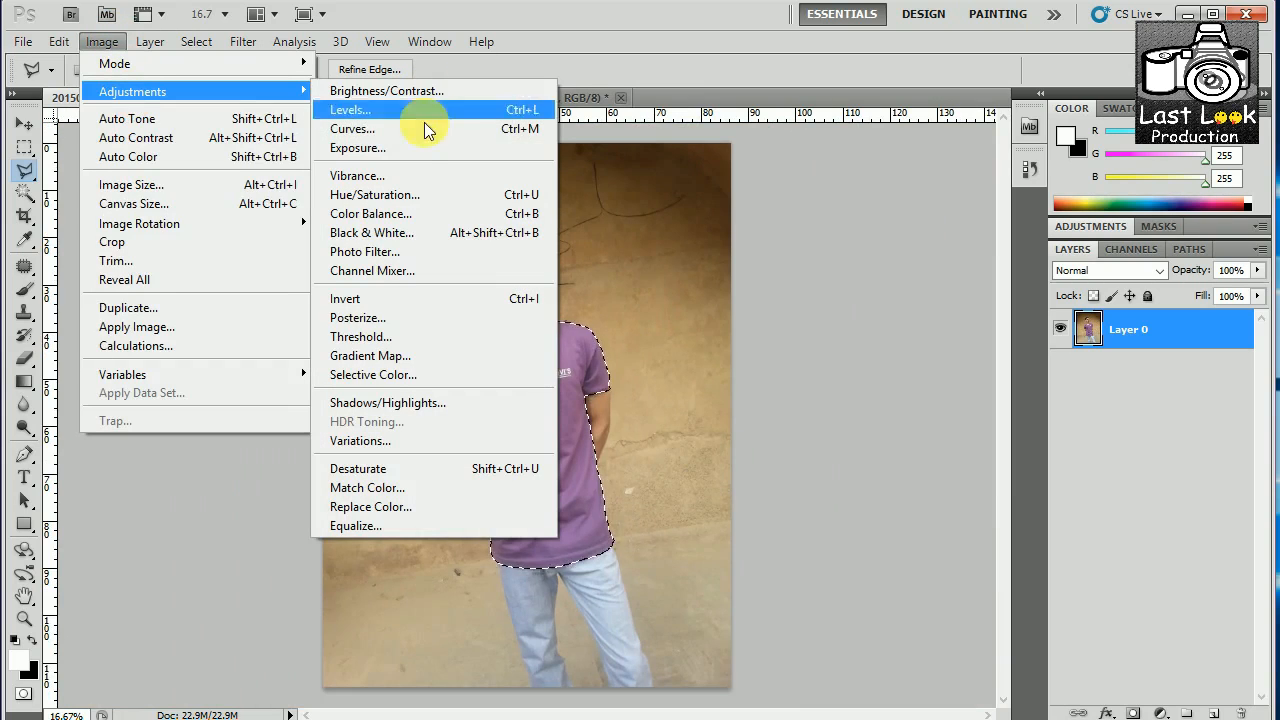
left_click(394, 196)
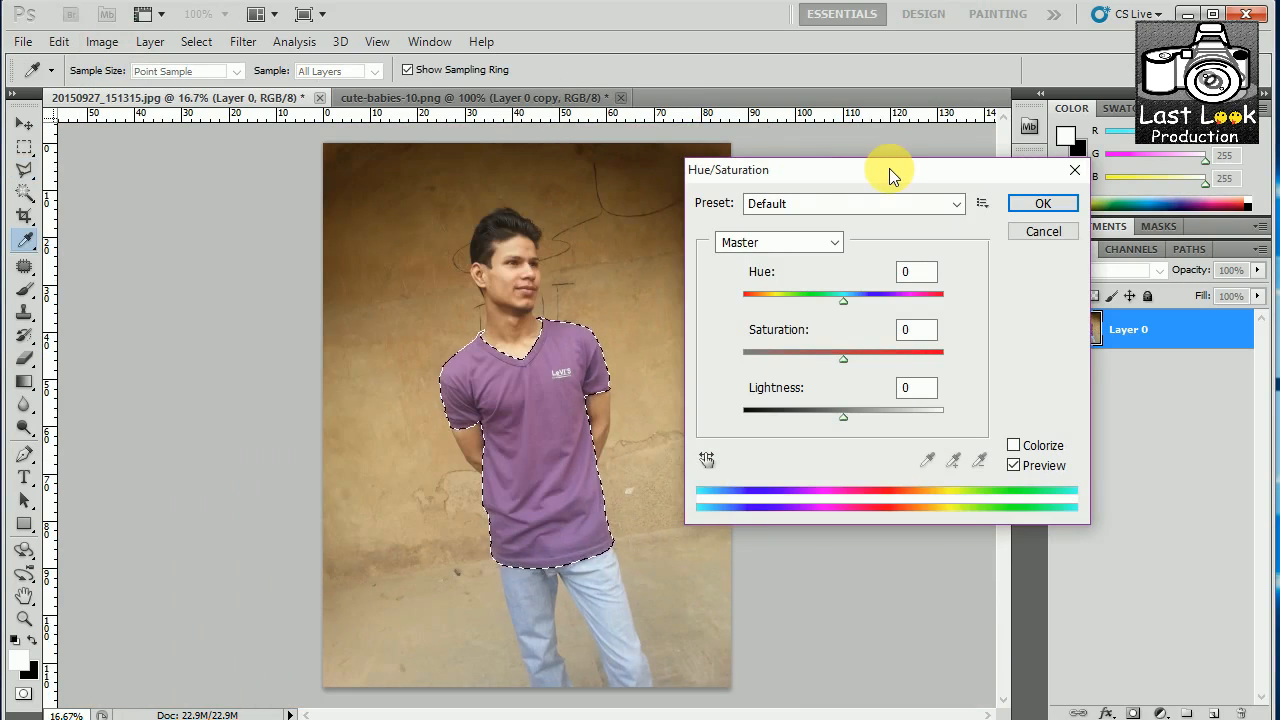
left_click(1012, 446)
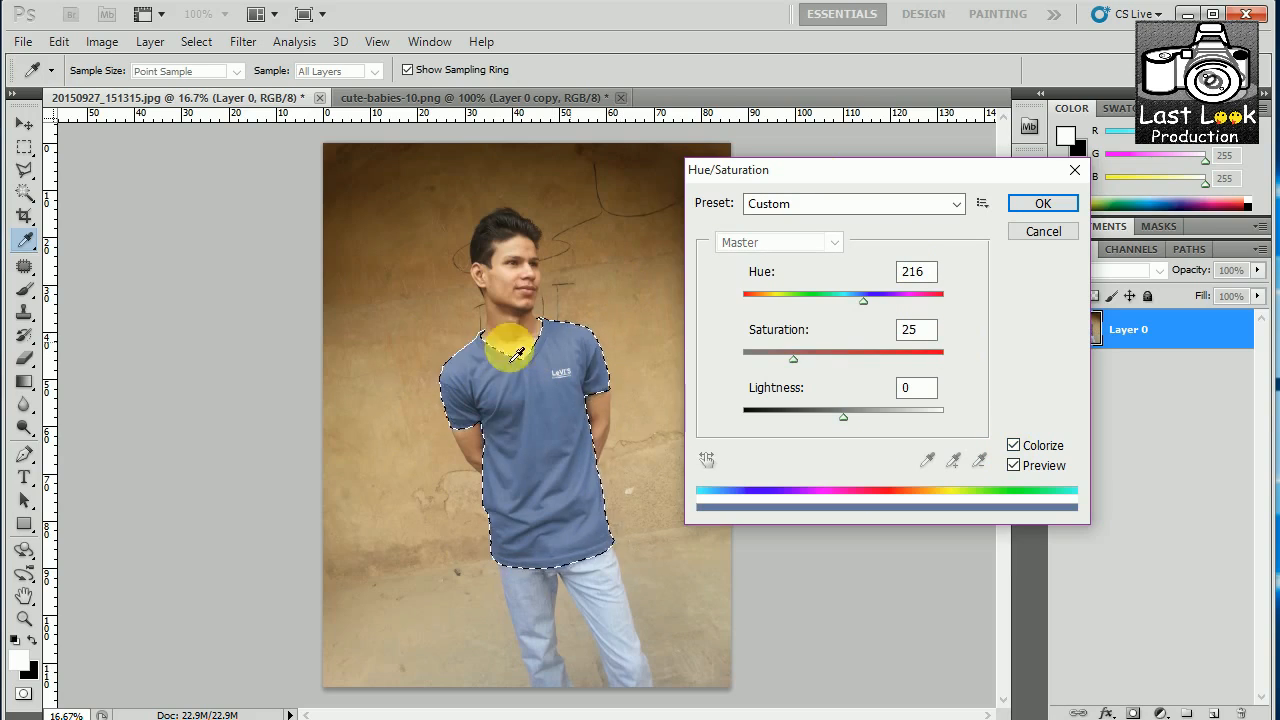
left_click_drag(855, 303, 802, 305)
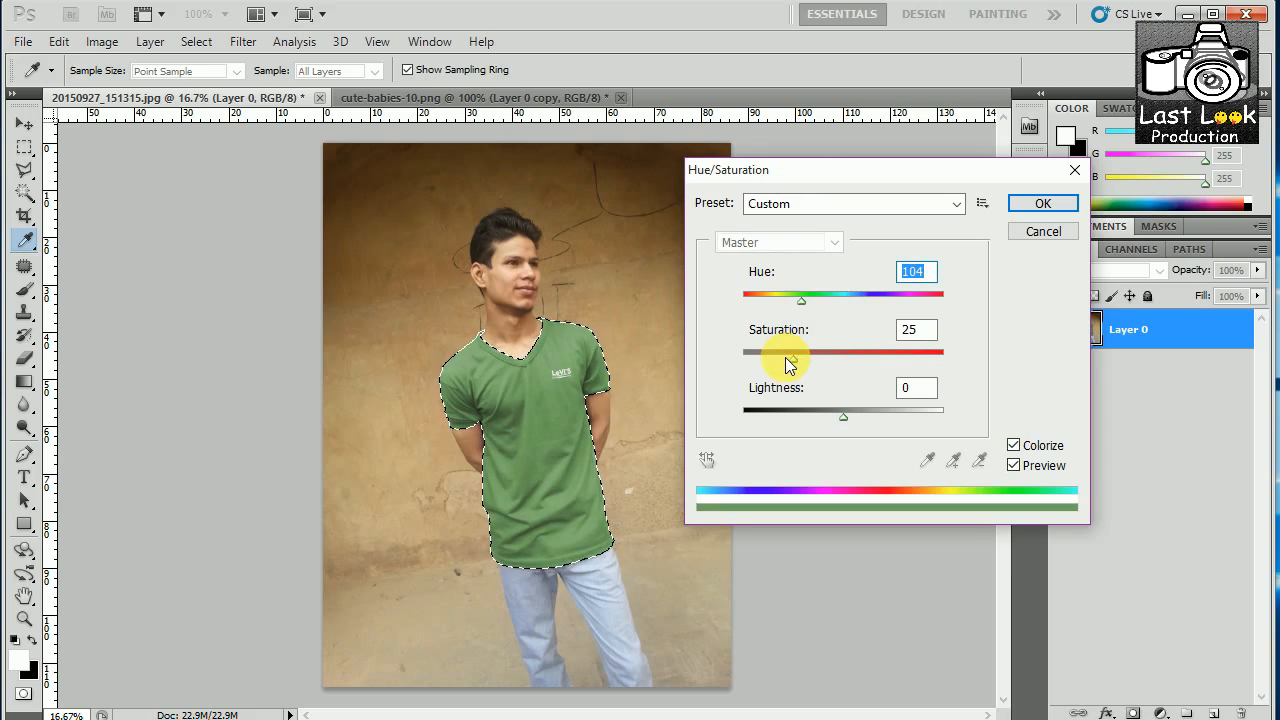
left_click_drag(815, 359, 827, 359)
left_click_drag(843, 421, 813, 421)
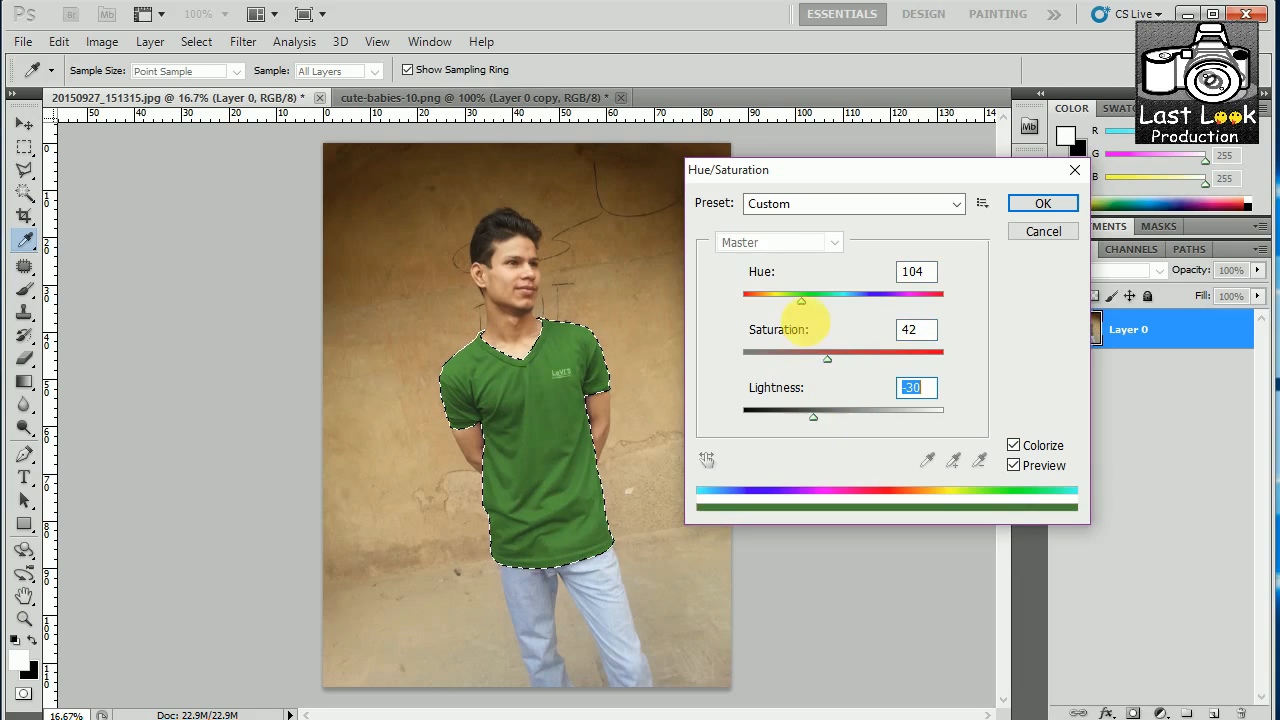
- Try red and green hues on the T-shirt, settle on blue at hue 198, then apply the adjustment and deselect
left_click_drag(772, 309, 749, 301)
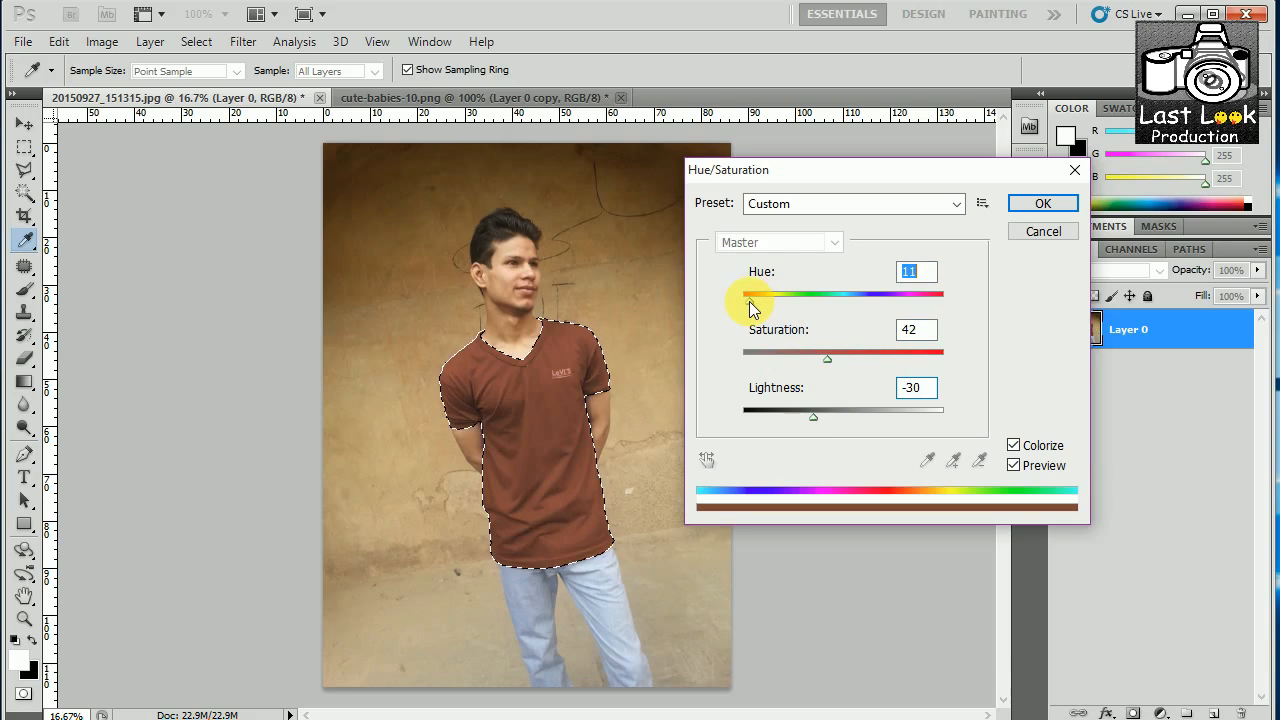
mouse_move(749, 301)
left_mouse_down()
mouse_move(892, 303)
mouse_move(743, 306)
left_mouse_up()
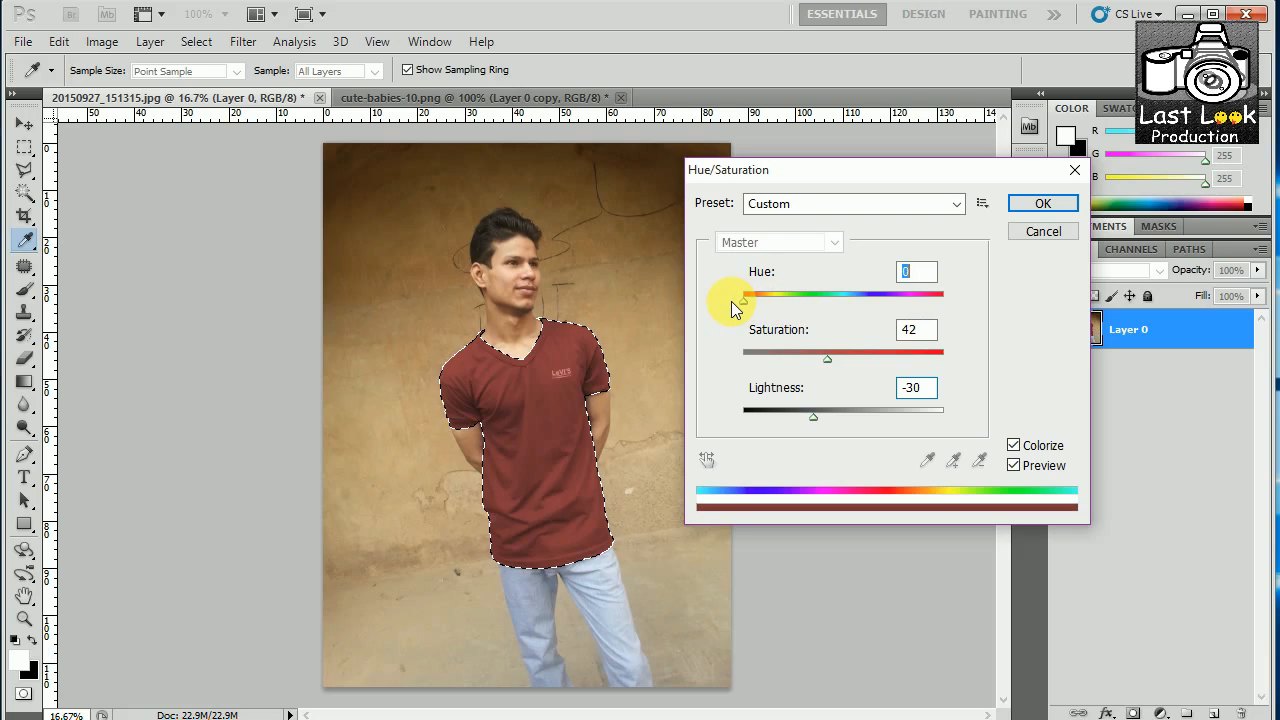
left_click_drag(731, 301, 806, 309)
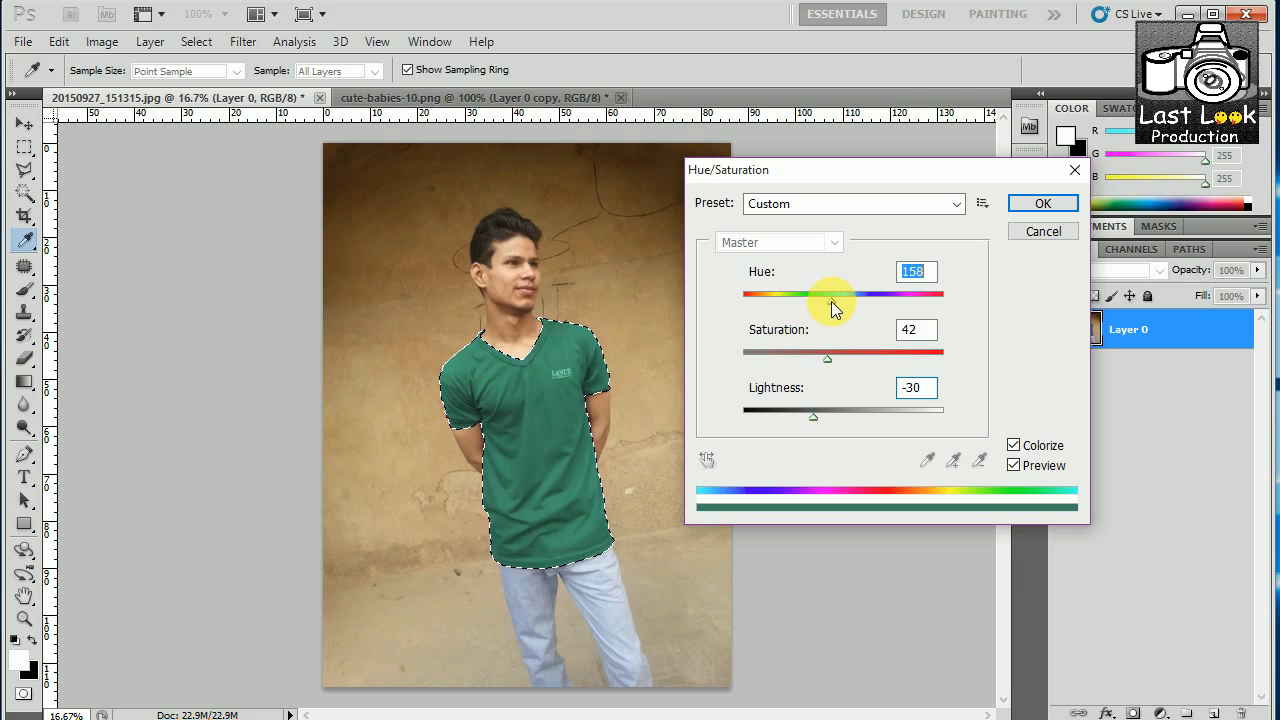
left_click_drag(831, 301, 810, 302)
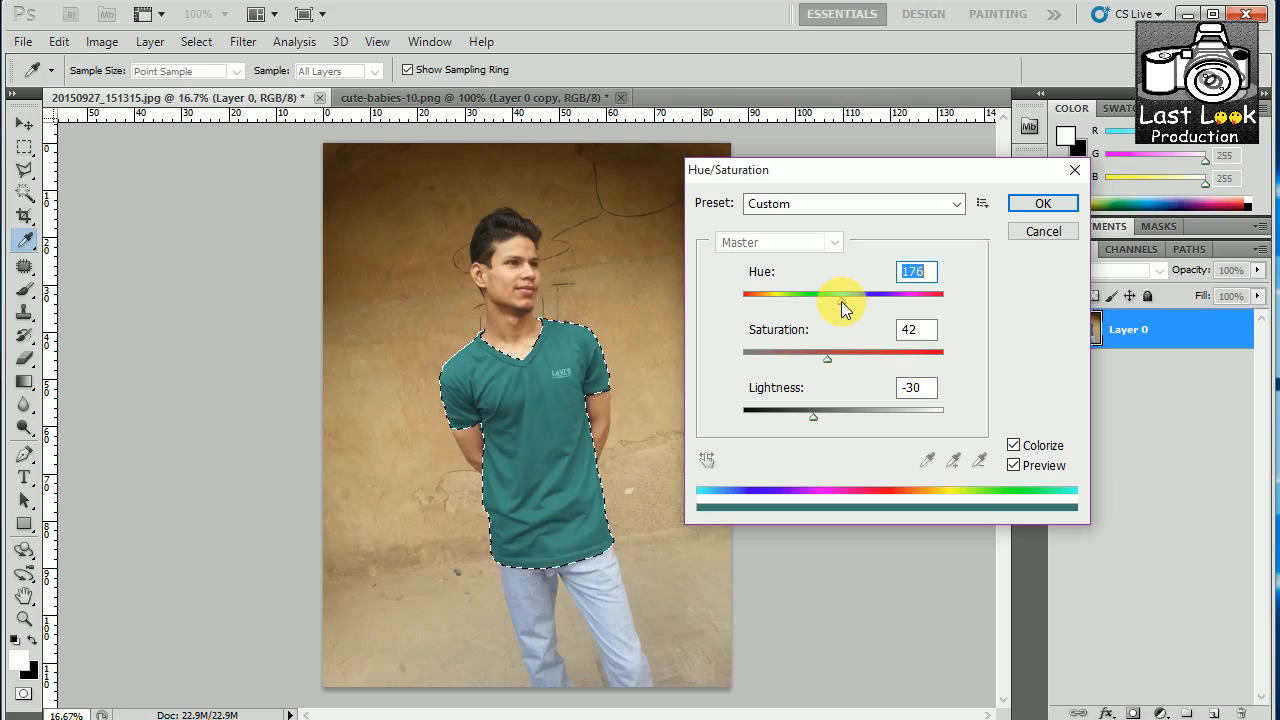
mouse_move(849, 301)
left_mouse_down()
mouse_move(924, 302)
mouse_move(854, 302)
left_mouse_up()
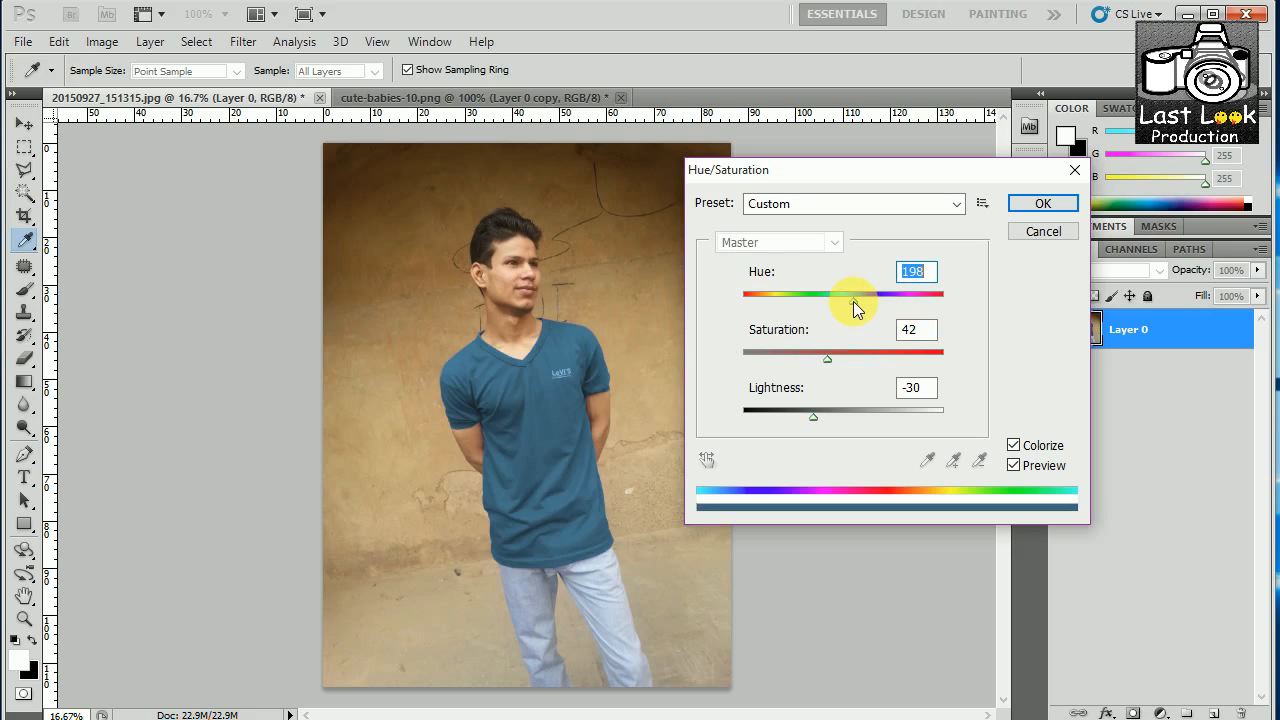
left_click(1040, 205)
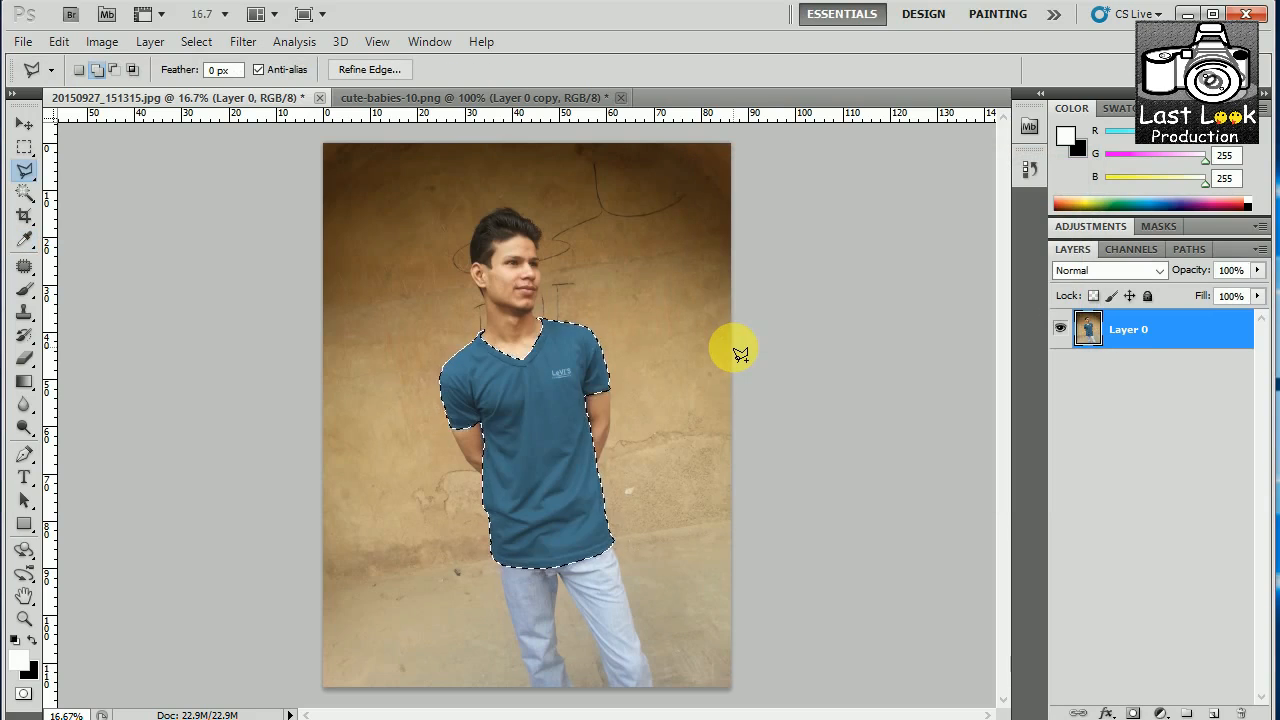
key("ctrl+d")
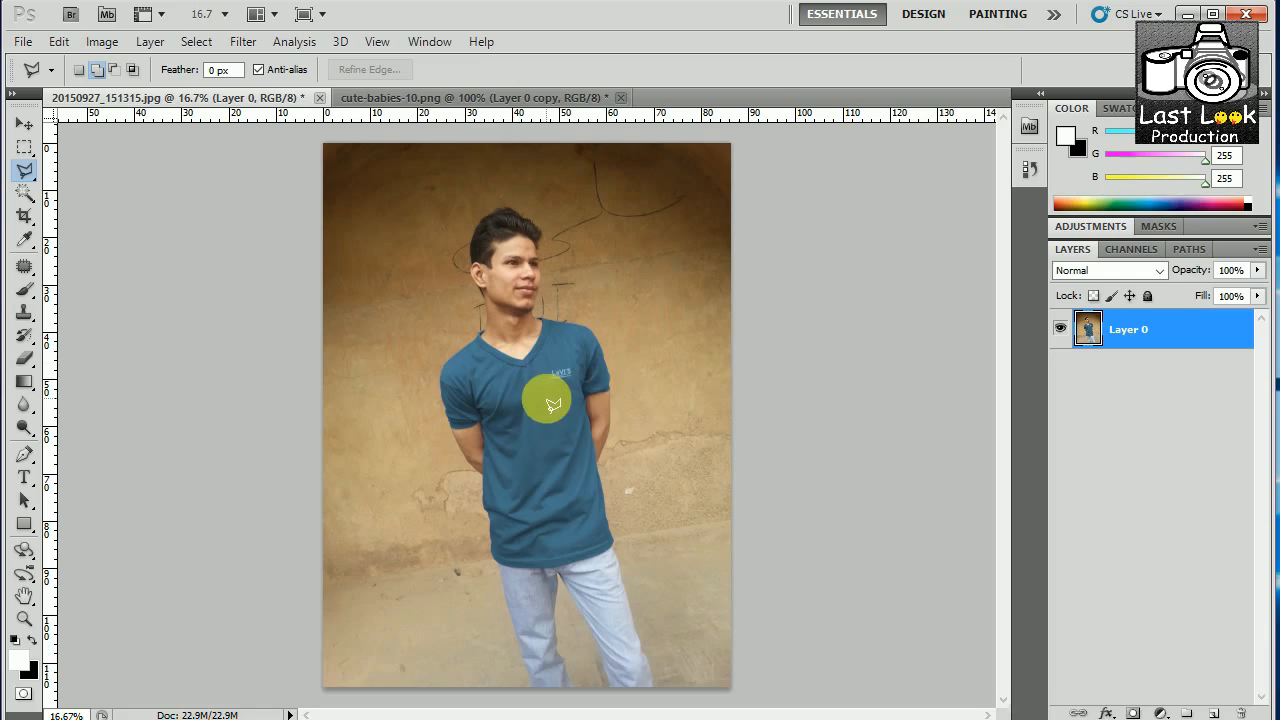
- Compare the recolored T-shirt with the original photo snapshot in the history, then return to the latest Deselect state
left_click(1027, 170)
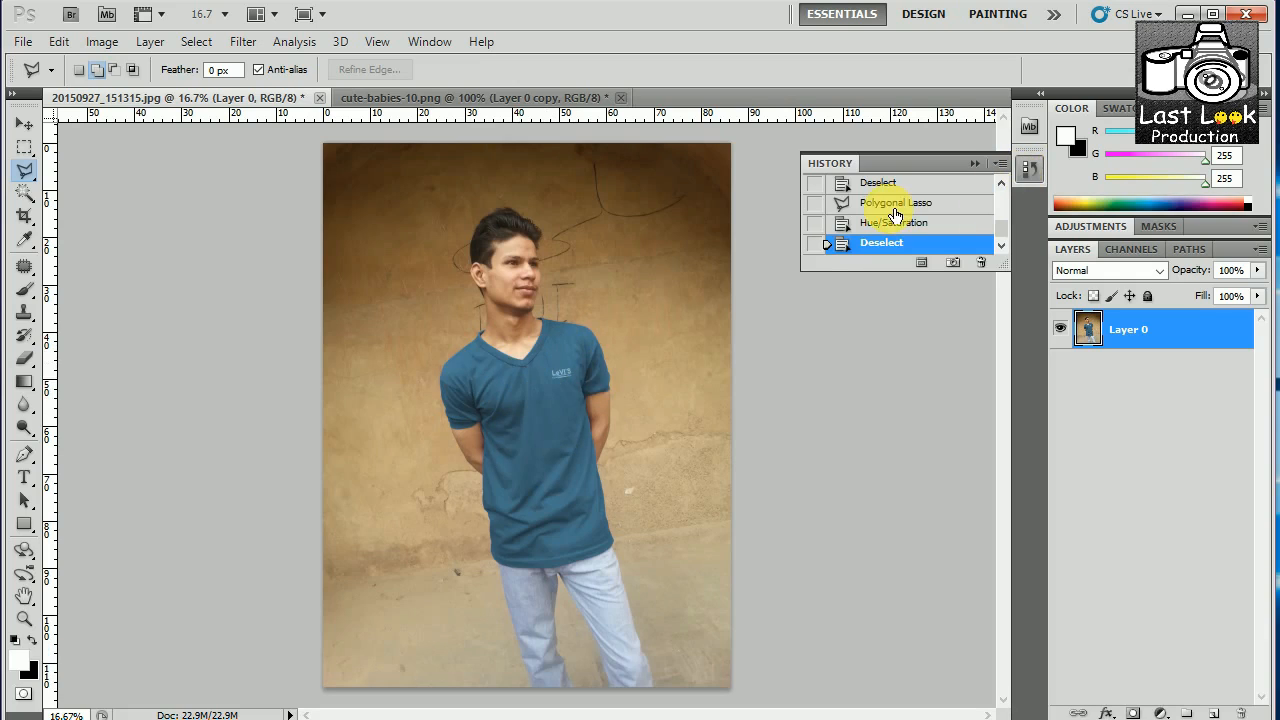
scroll(894, 212, "up", 2)
scroll(894, 214, "up", 2)
left_click(880, 193)
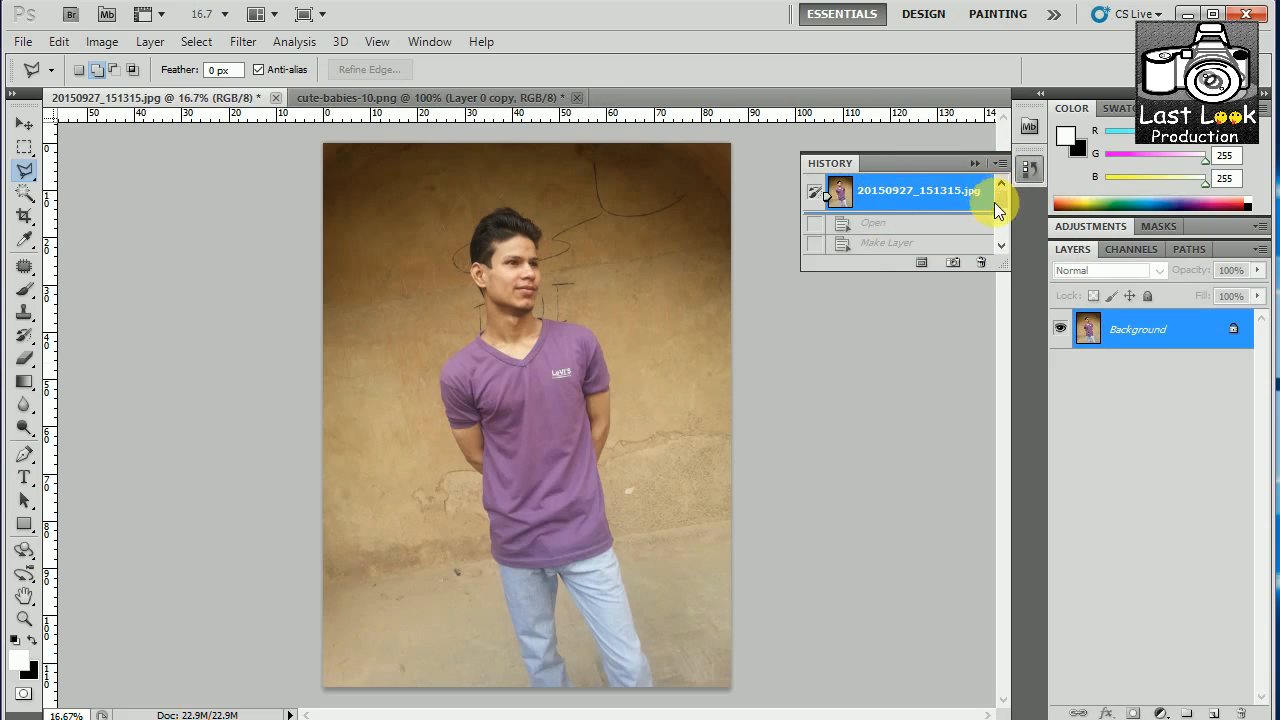
scroll(937, 251, "down", 3)
left_click(885, 243)
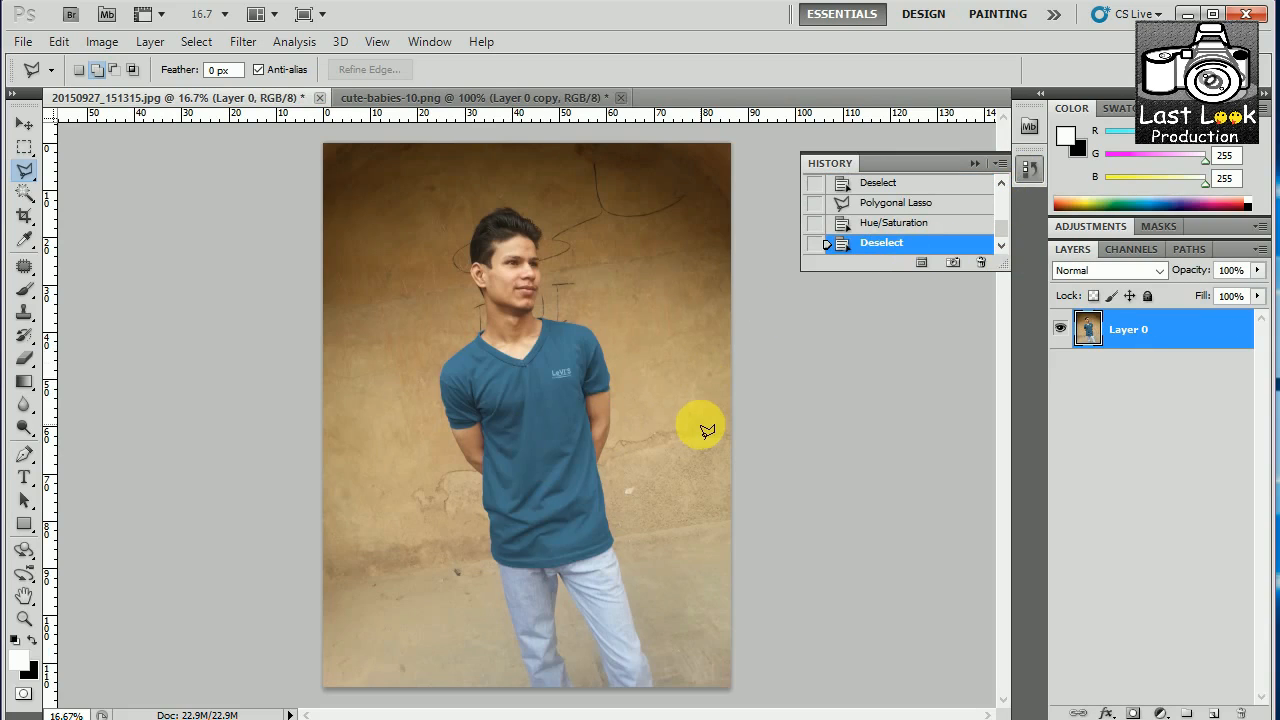
- Select both legs of the man's jeans with the Polygonal Lasso, from the shirt hem to the photo's lower edge
left_click(614, 548)
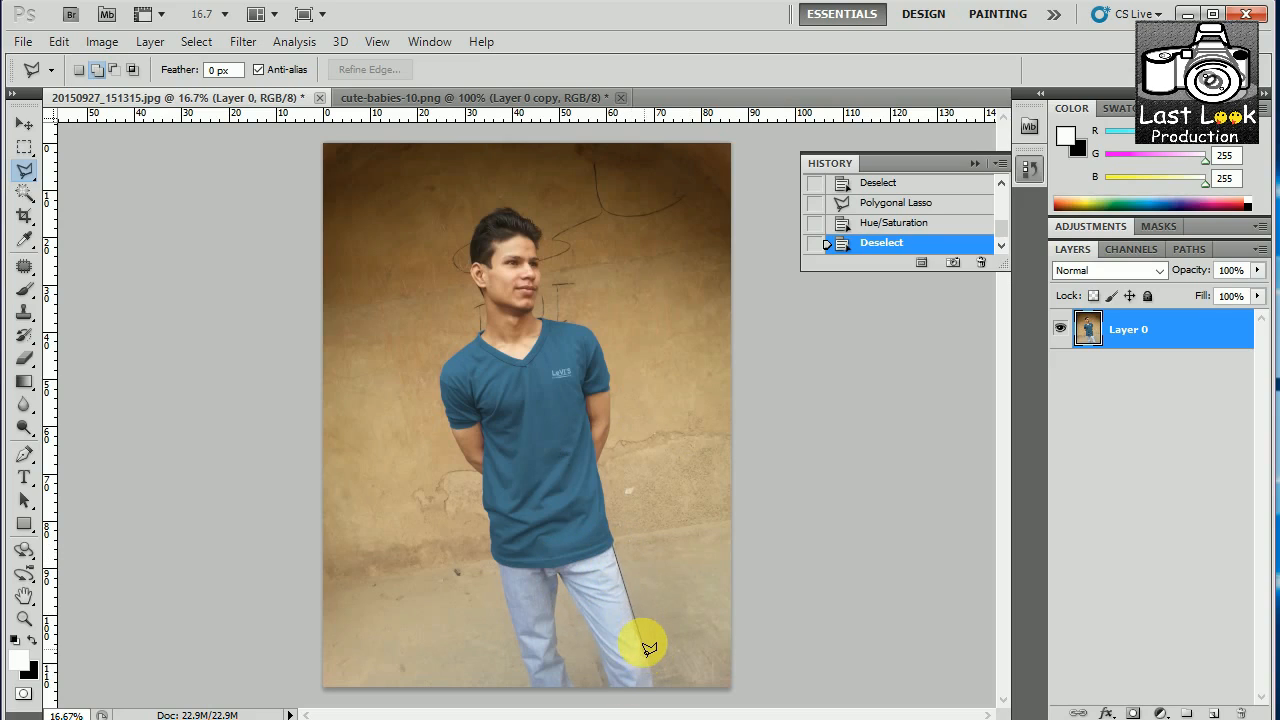
left_click(653, 686)
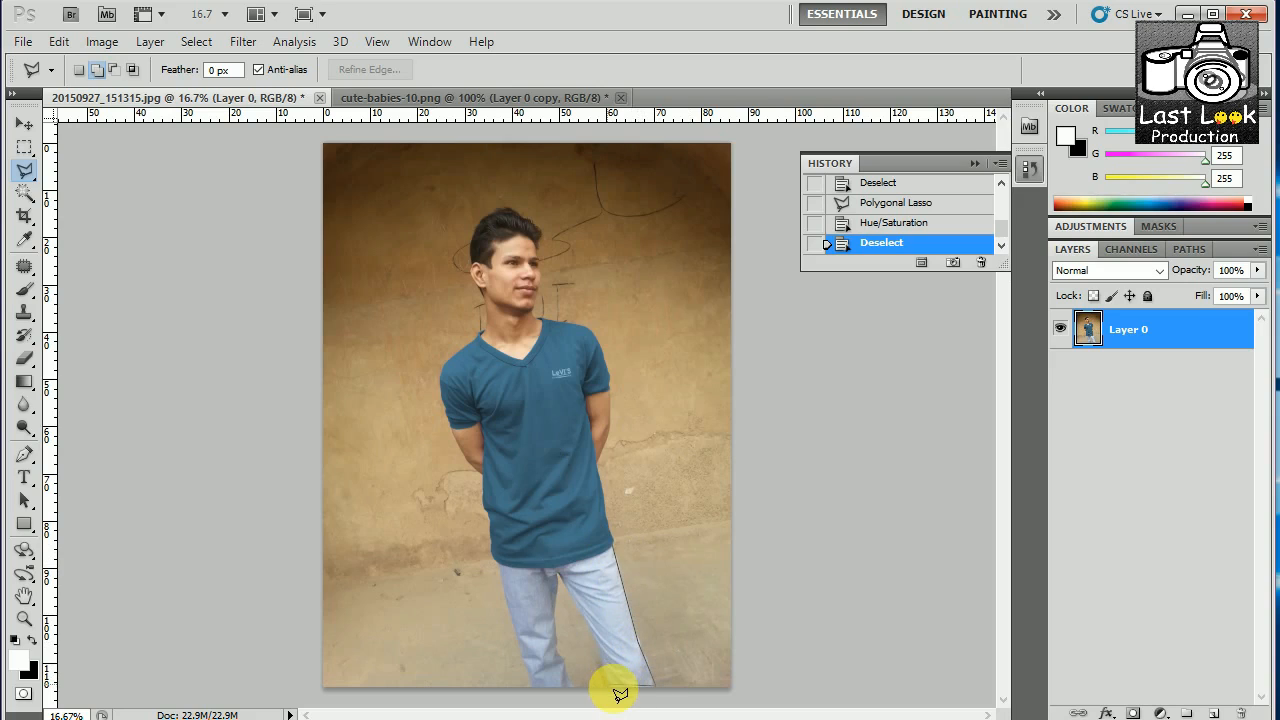
left_click(618, 690)
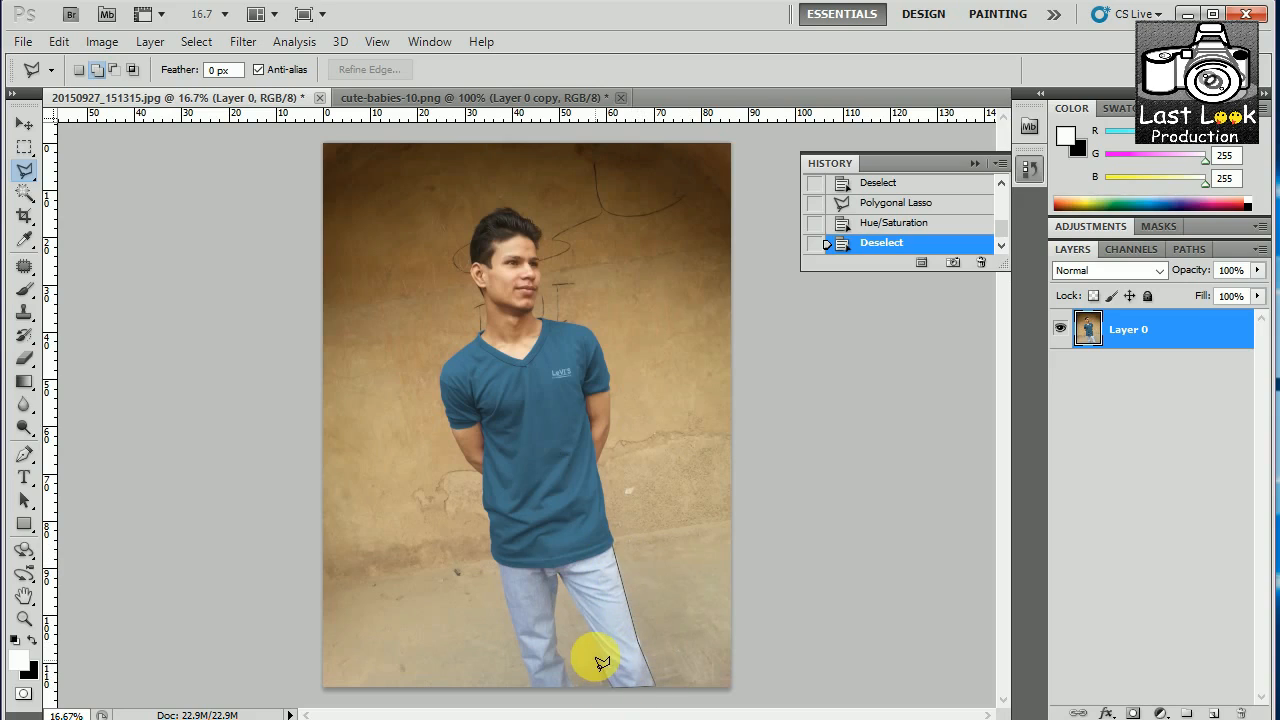
left_click(563, 578)
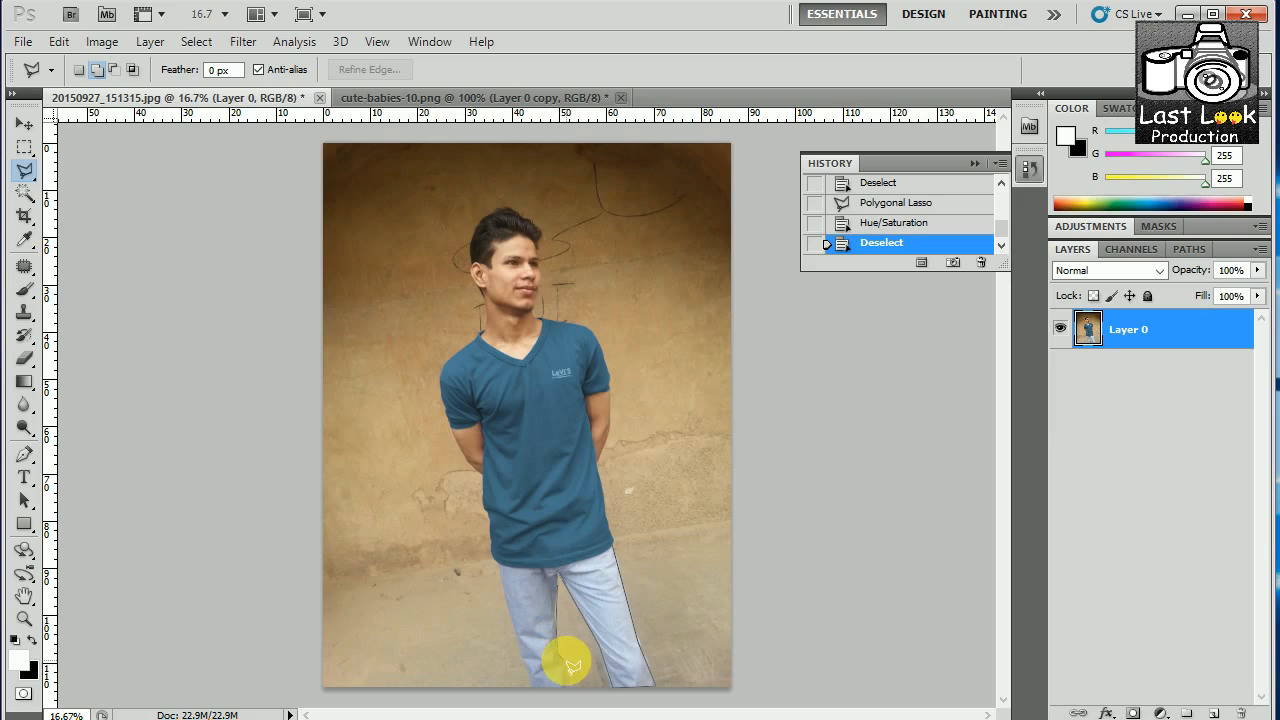
left_click(560, 662)
left_click(572, 689)
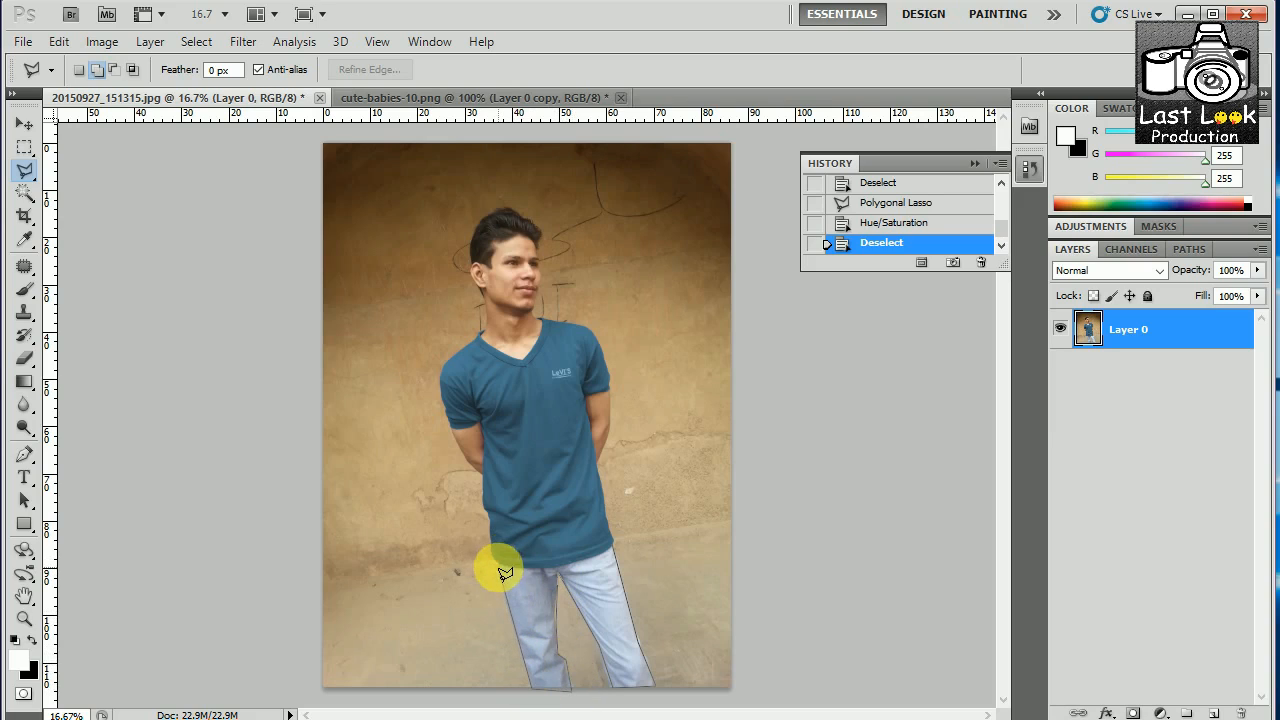
left_click(612, 548)
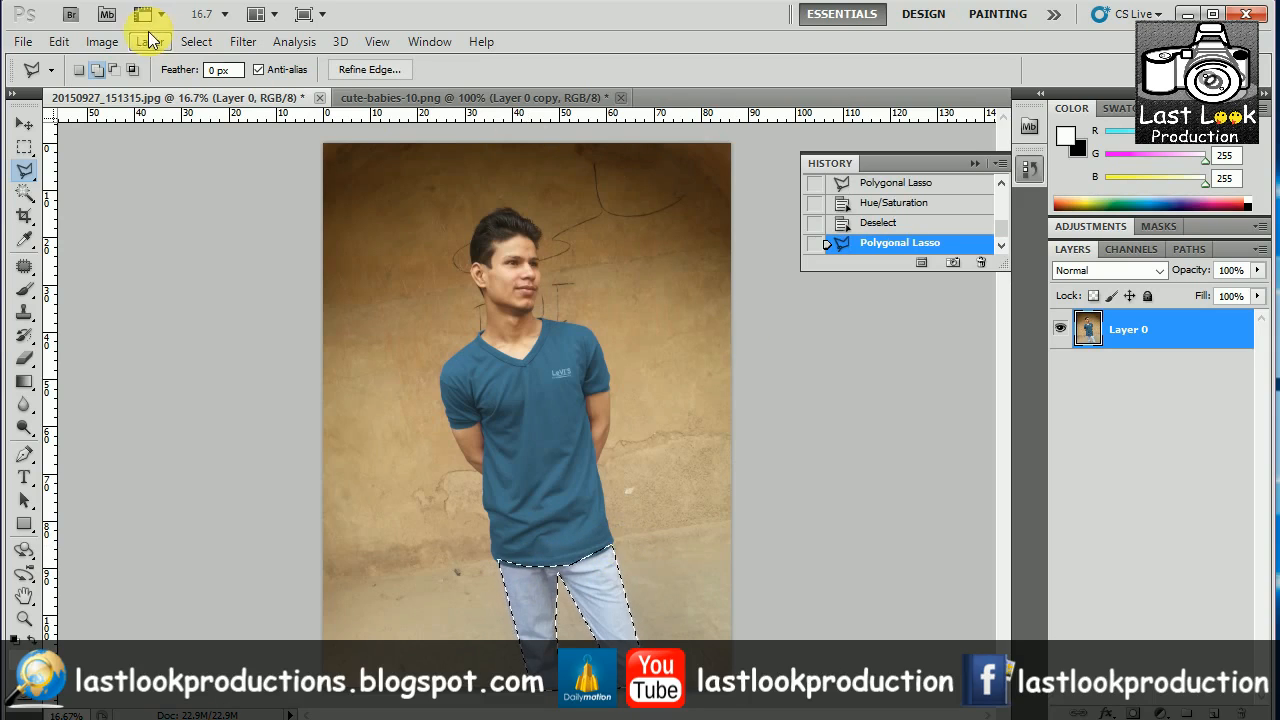
- Start a Hue/Saturation adjustment on the selected jeans with Colorize on and the hue at 50
left_click(102, 41)
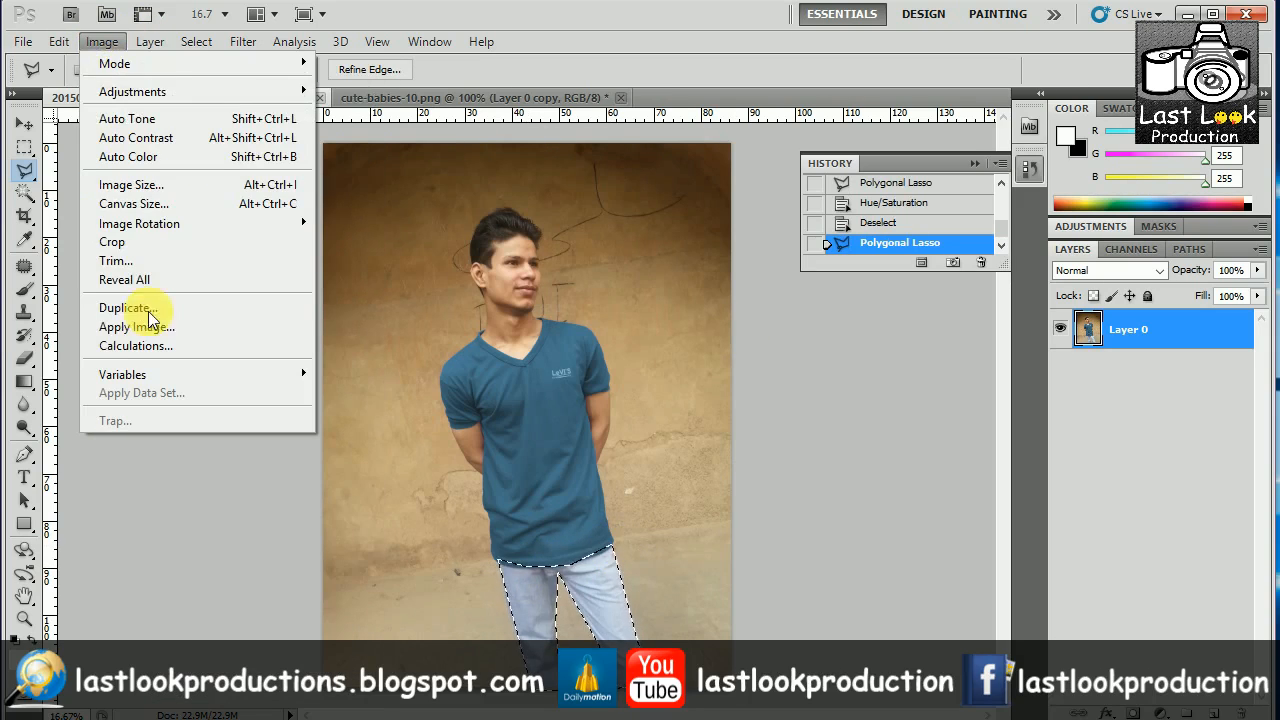
mouse_move(263, 95)
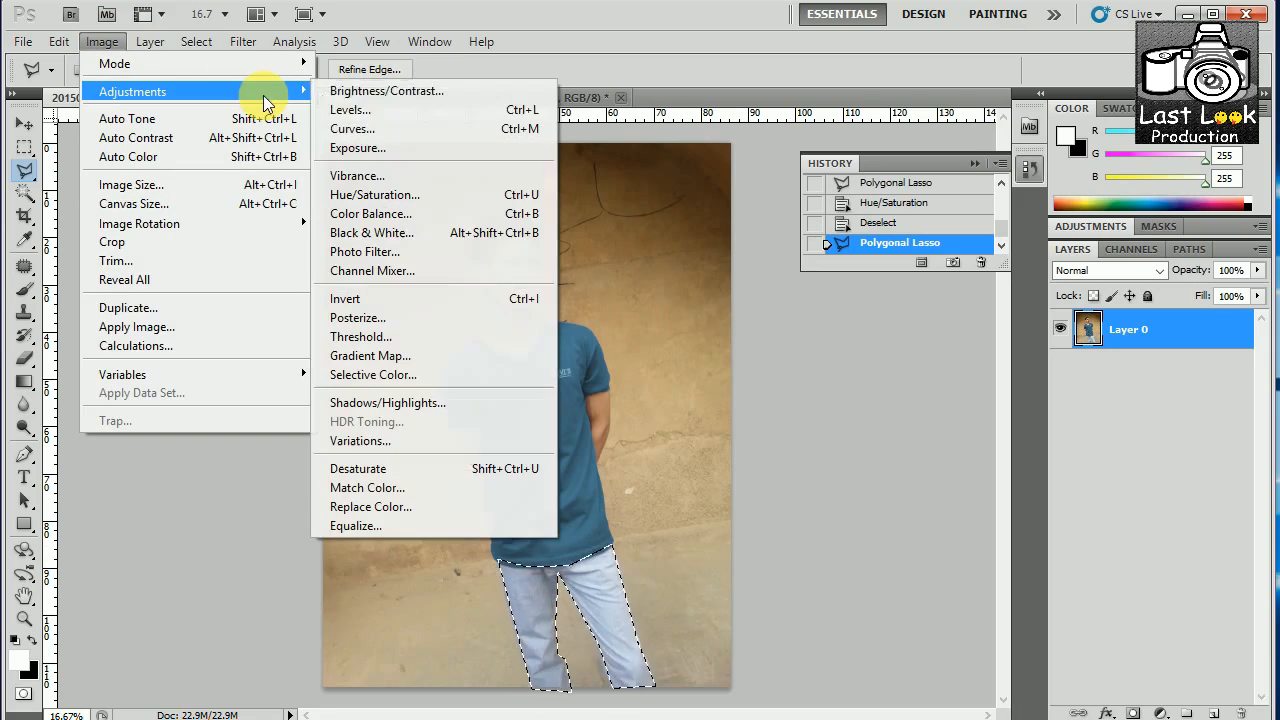
left_click(378, 194)
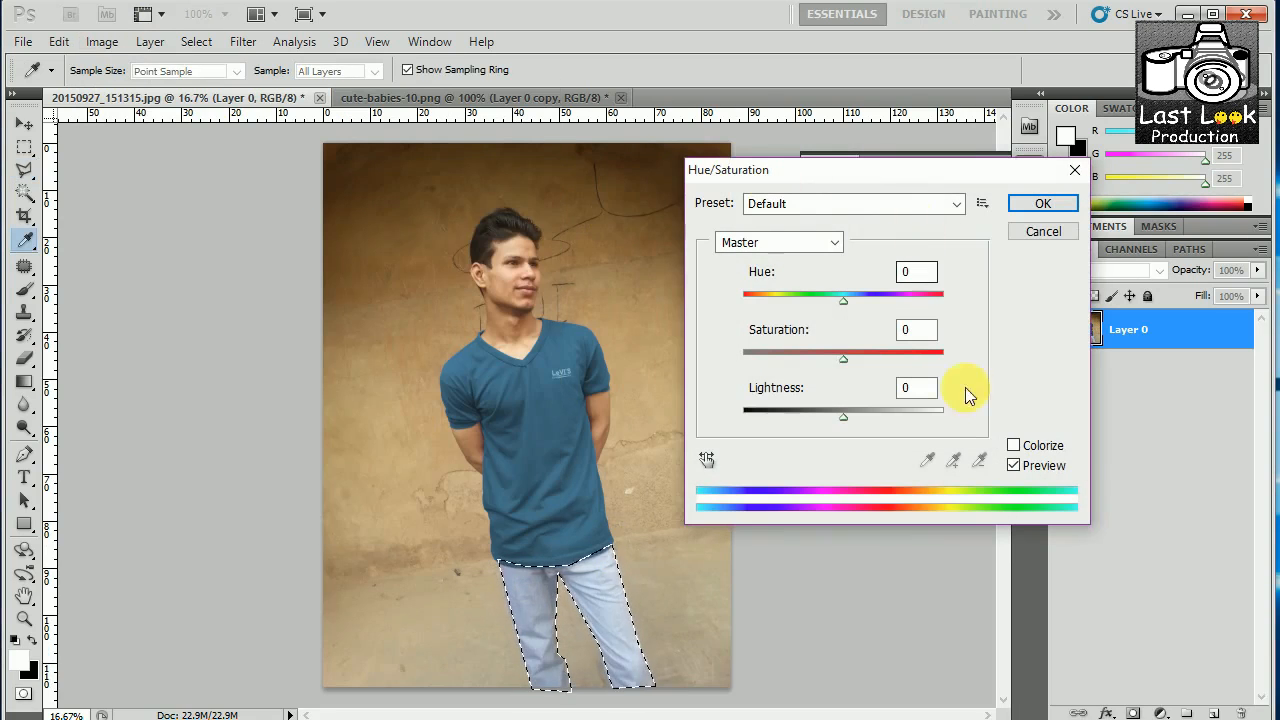
left_click(1014, 445)
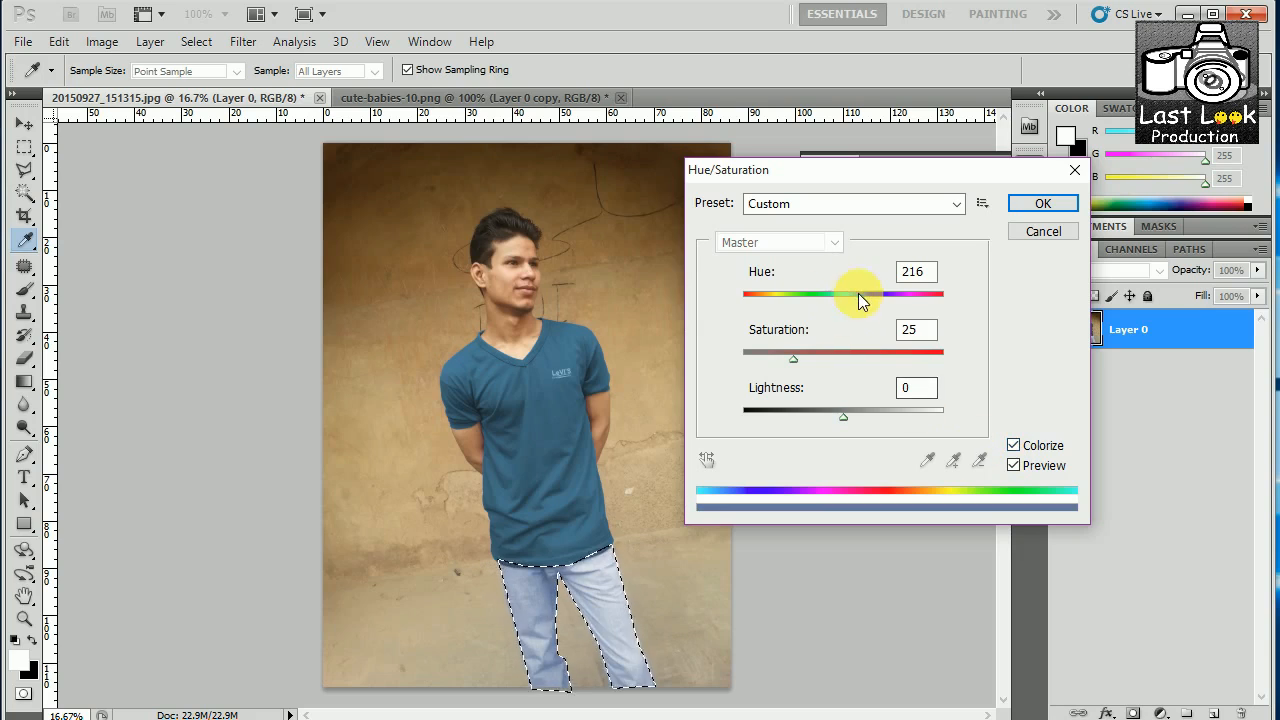
left_click_drag(862, 305, 771, 300)
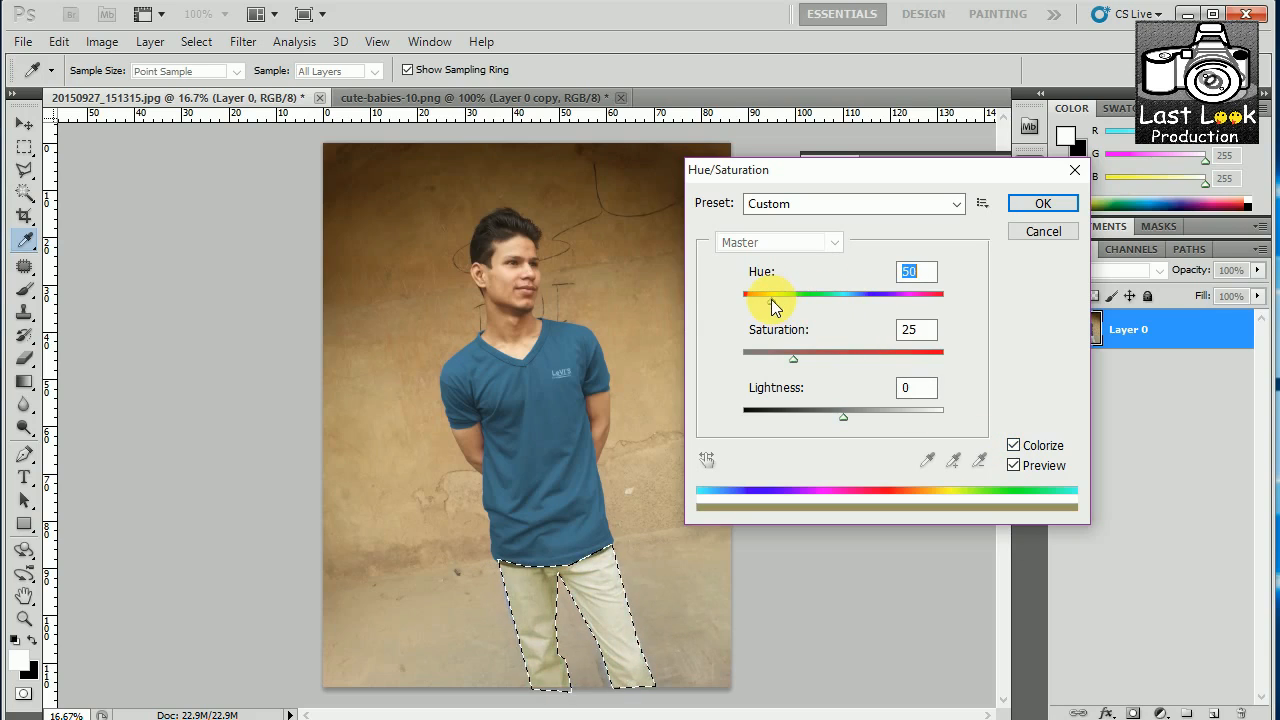
- Set the jeans' saturation to 42 and lightness to -52, shift their hue to purple, apply the adjustment and deselect
left_click_drag(797, 359, 845, 362)
left_click_drag(843, 415, 791, 415)
left_click_drag(846, 357, 827, 359)
left_click_drag(797, 303, 906, 304)
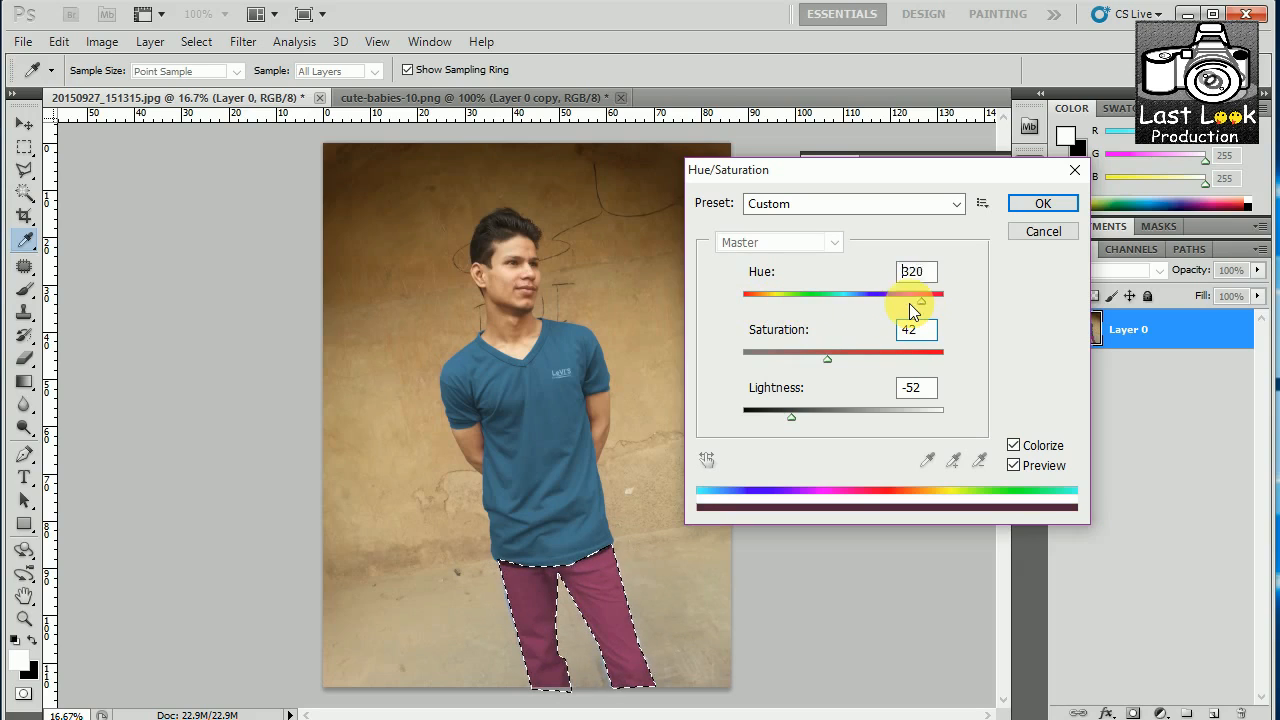
left_click(1043, 203)
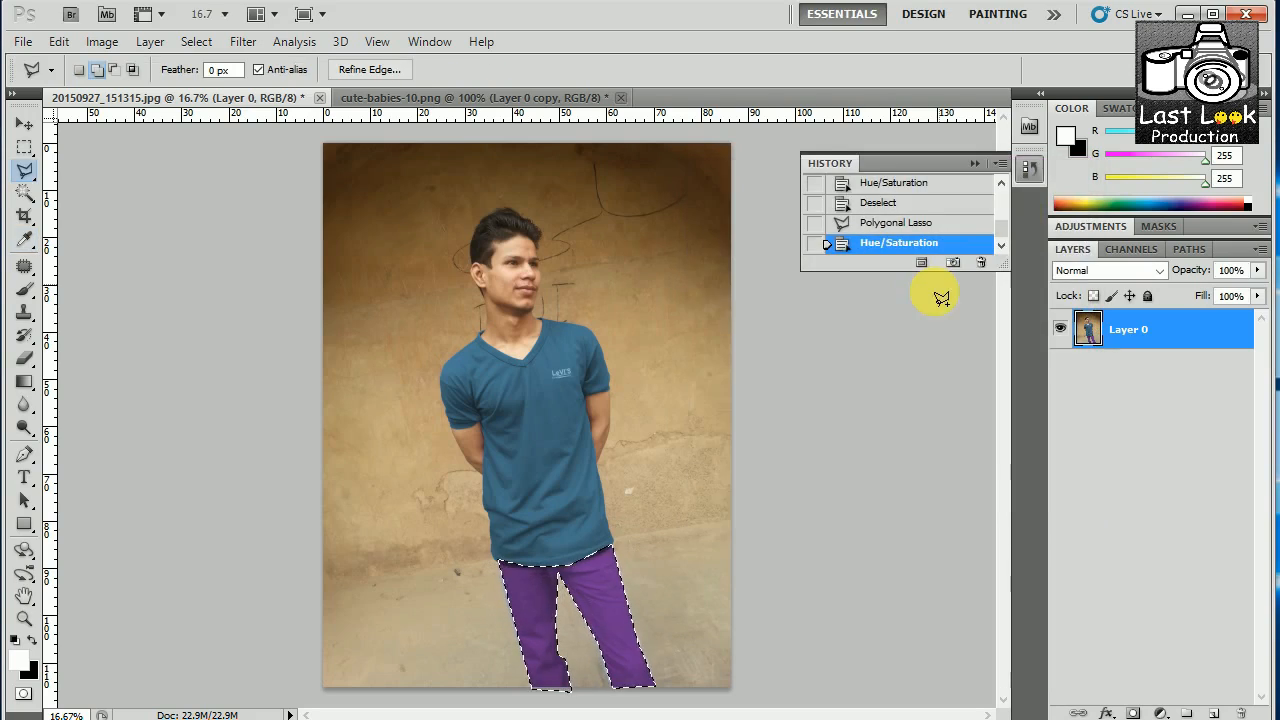
key("ctrl+d")
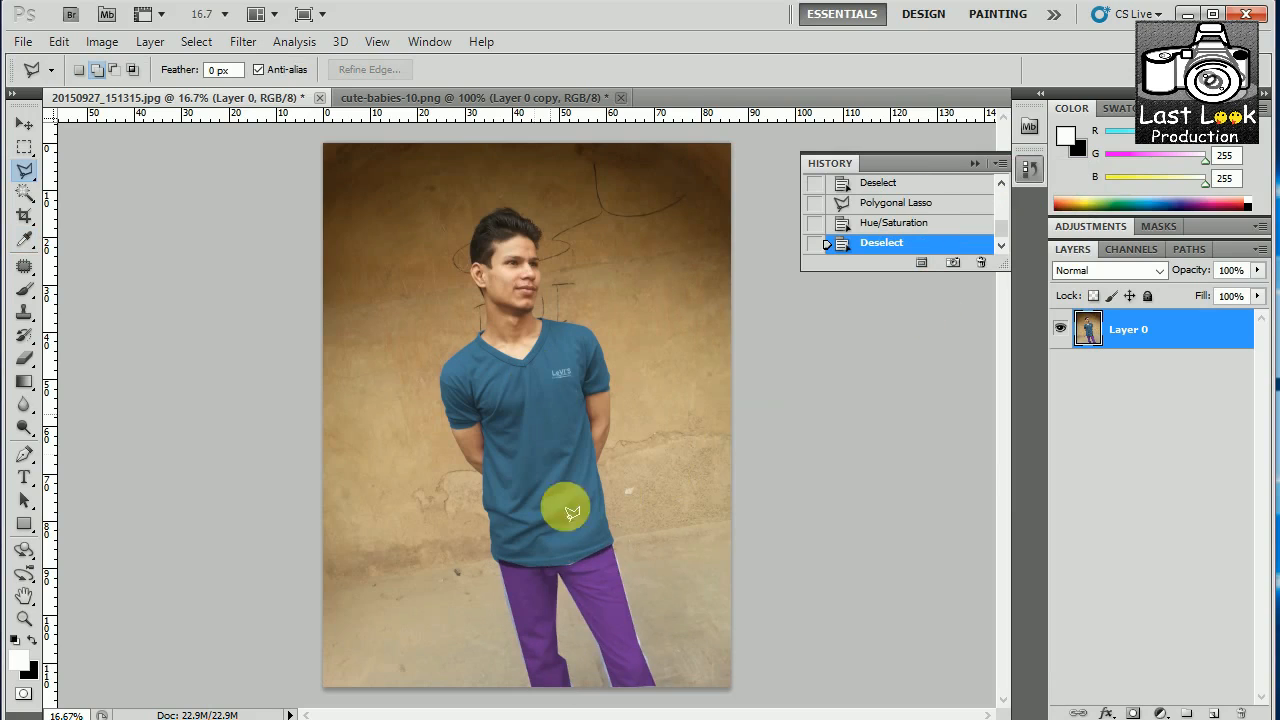
- Compare the recolored shirt and jeans with the original photo snapshot in the history, then restore the latest state
scroll(910, 203, "up", 5)
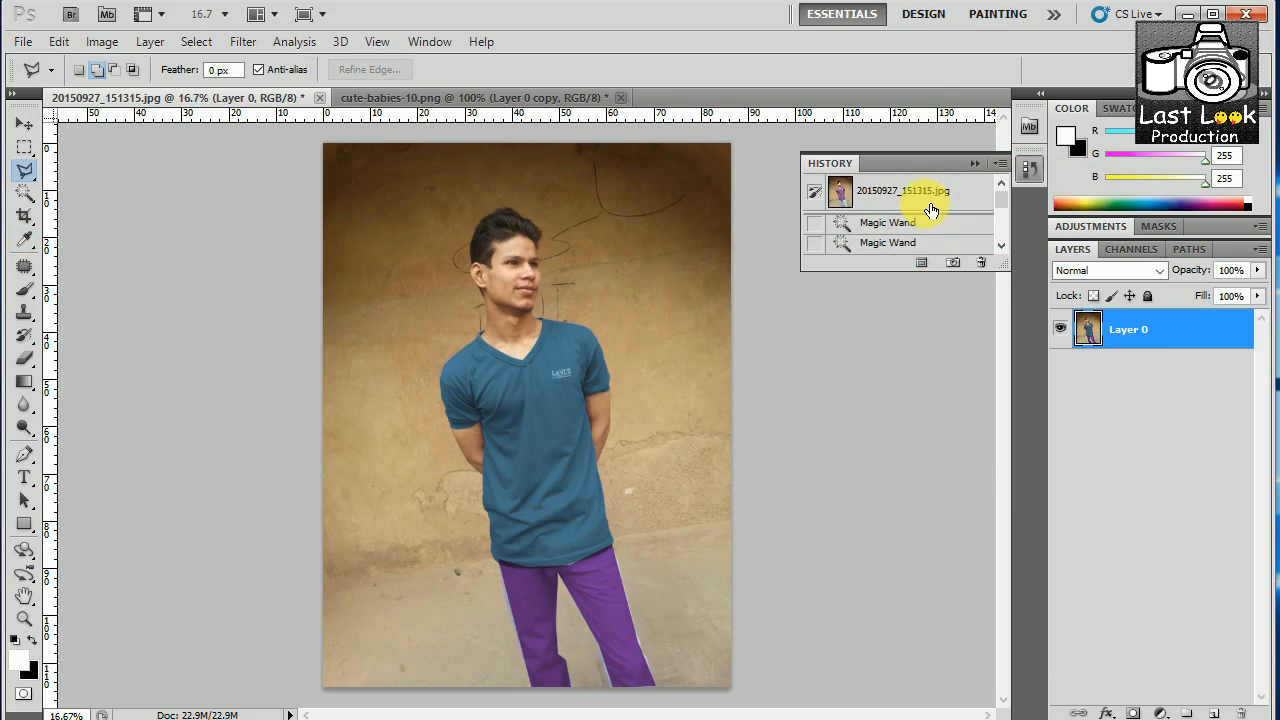
left_click(910, 195)
scroll(903, 200, "down", 5)
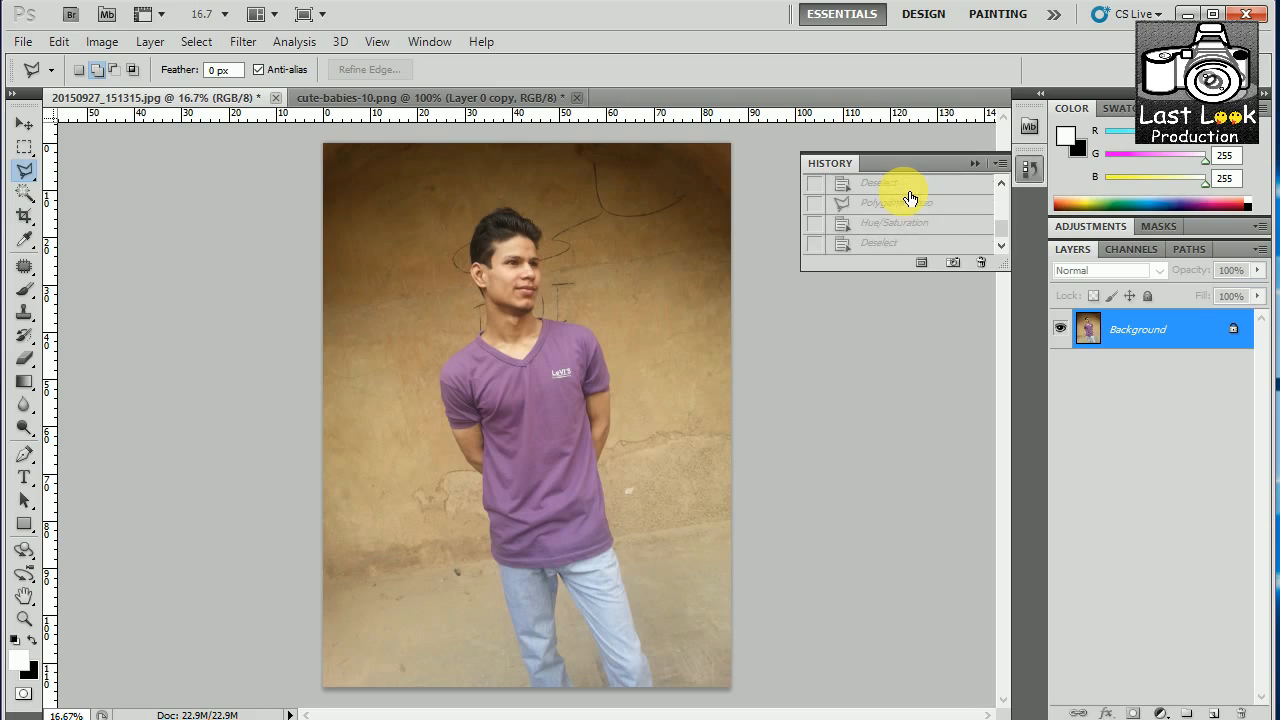
left_click(900, 244)
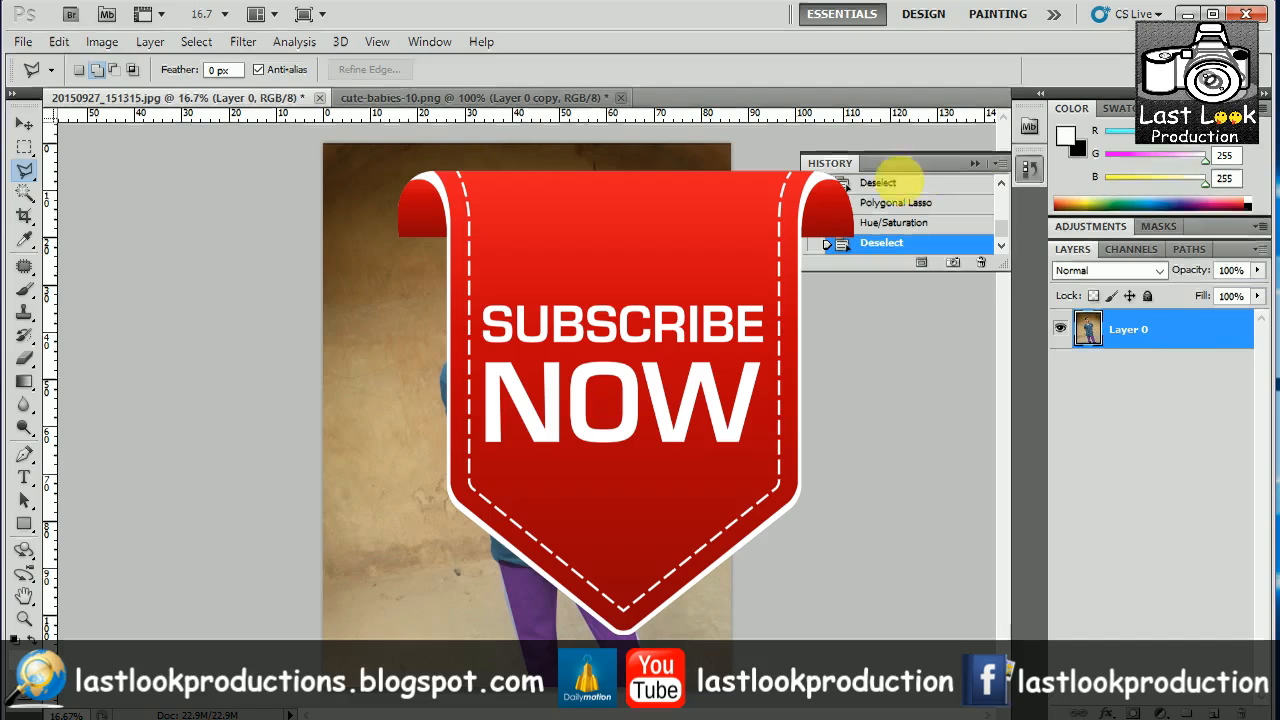